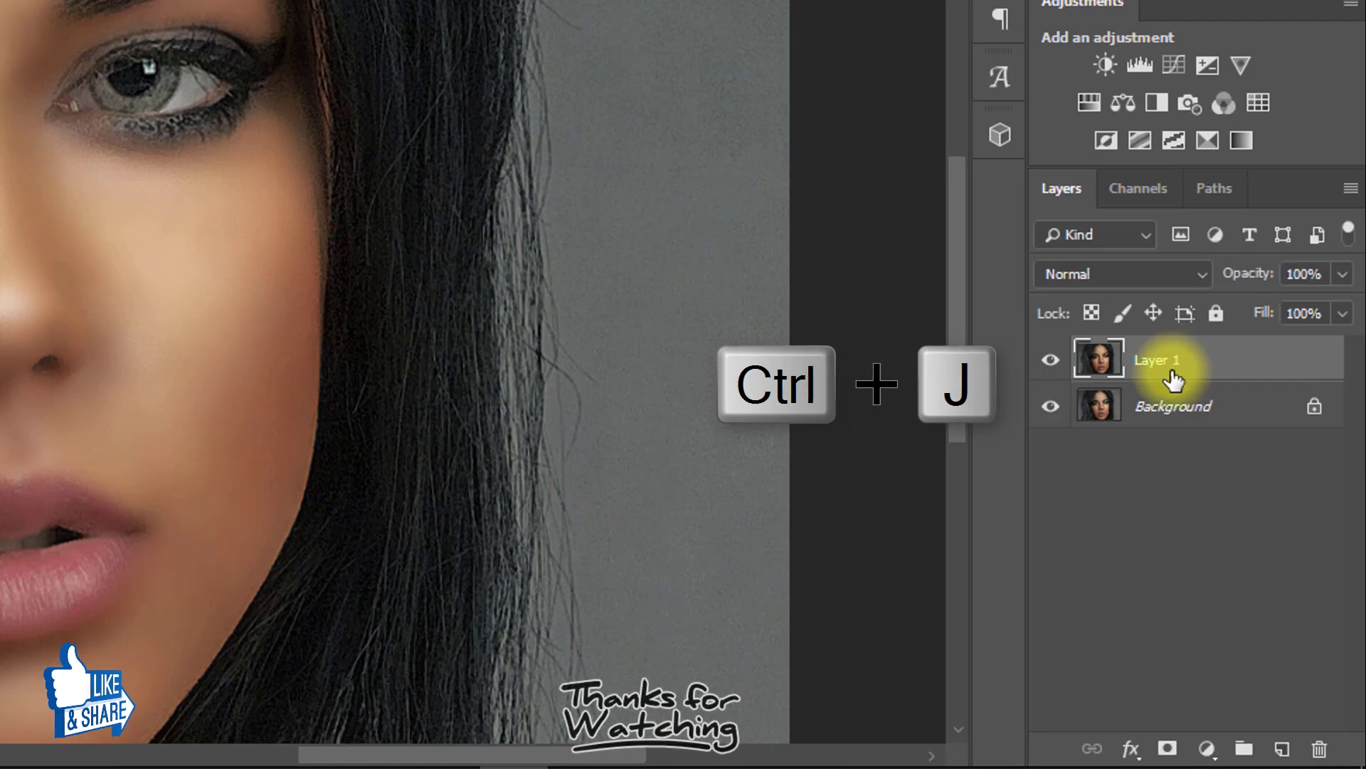
Rename the duplicated portrait layer DODGE and set its blend mode to Screen
type("DOD")
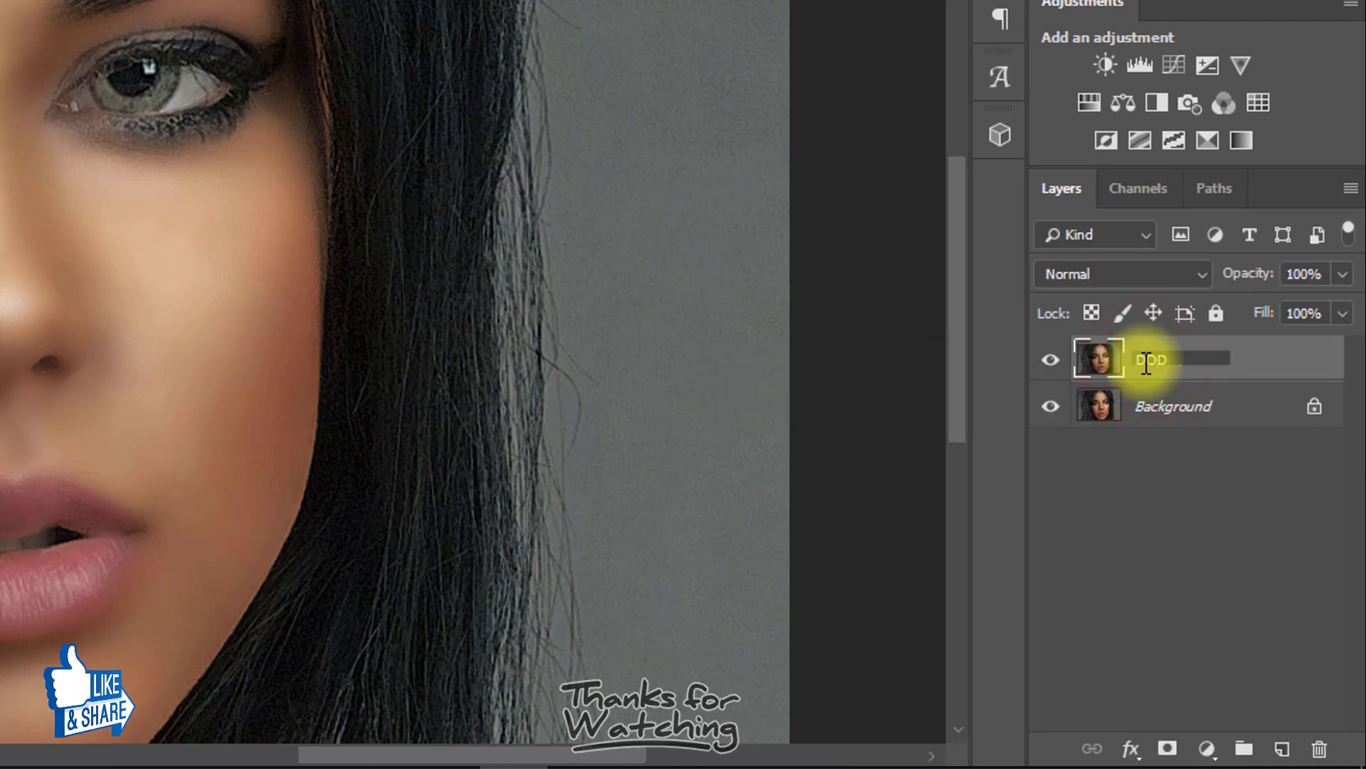
type("GE")
key("Return")
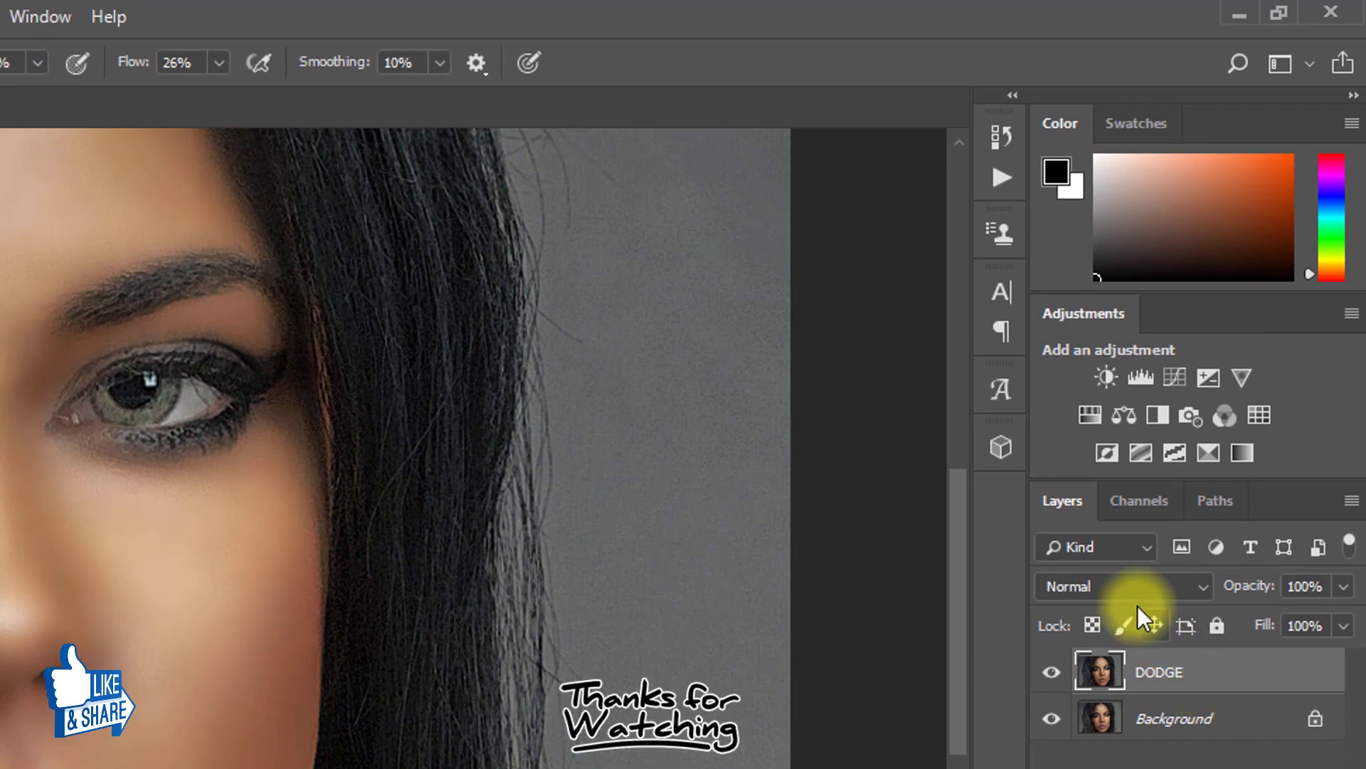
left_click(1128, 594)
left_click(1052, 226)
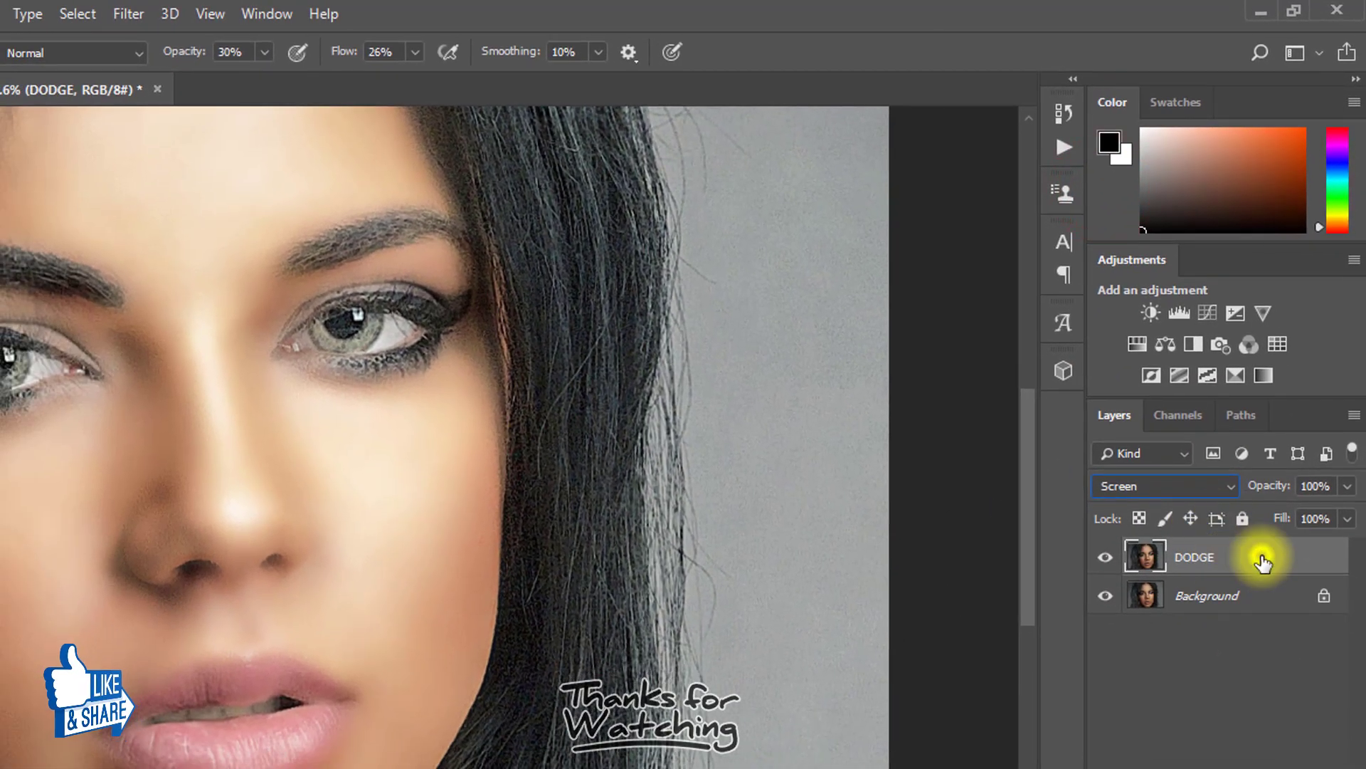
In DODGE's blending options, split the Underlying Layer shadow slider to 108 / 157 and apply it
right_click(1264, 563)
left_click(1042, 40)
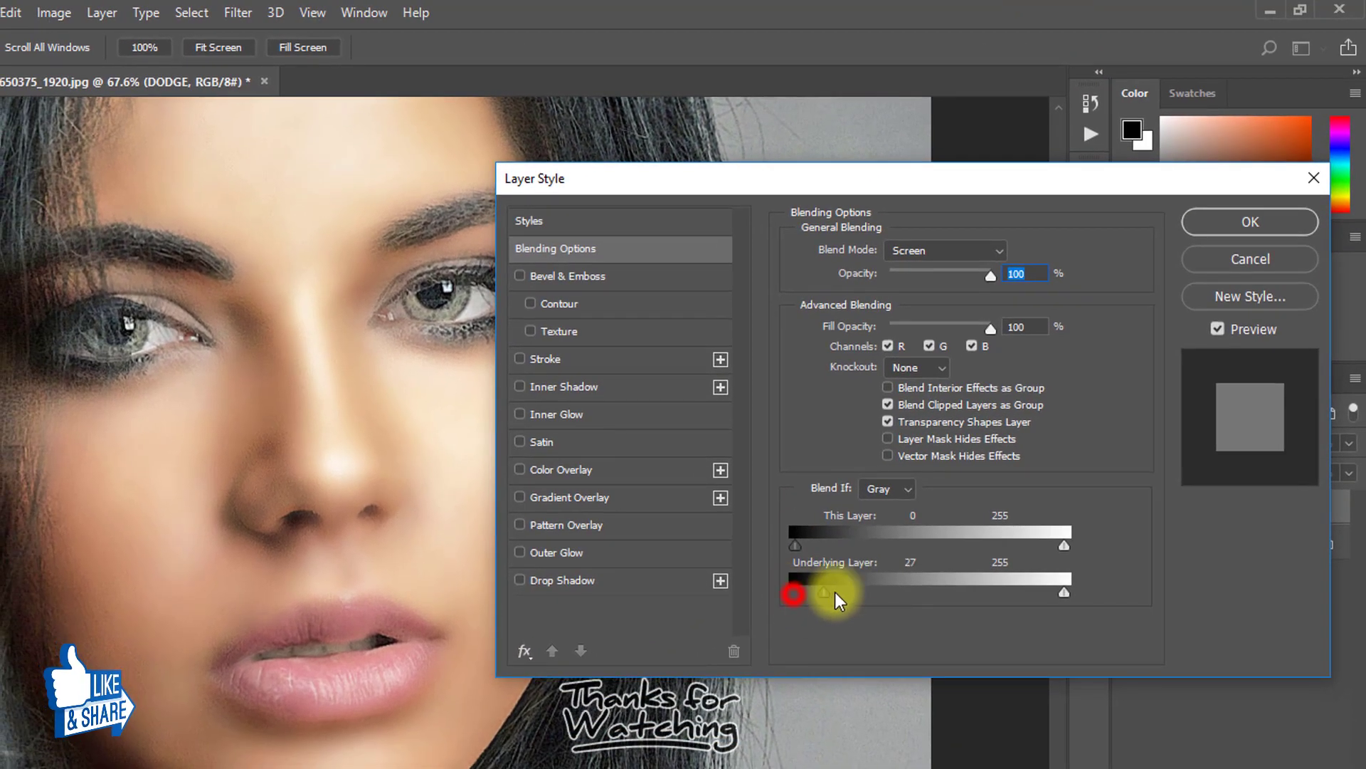
mouse_move(835, 591)
left_mouse_down()
mouse_move(979, 571)
mouse_move(955, 569)
mouse_move(984, 590)
mouse_move(942, 588)
mouse_move(996, 595)
mouse_move(976, 591)
left_mouse_up()
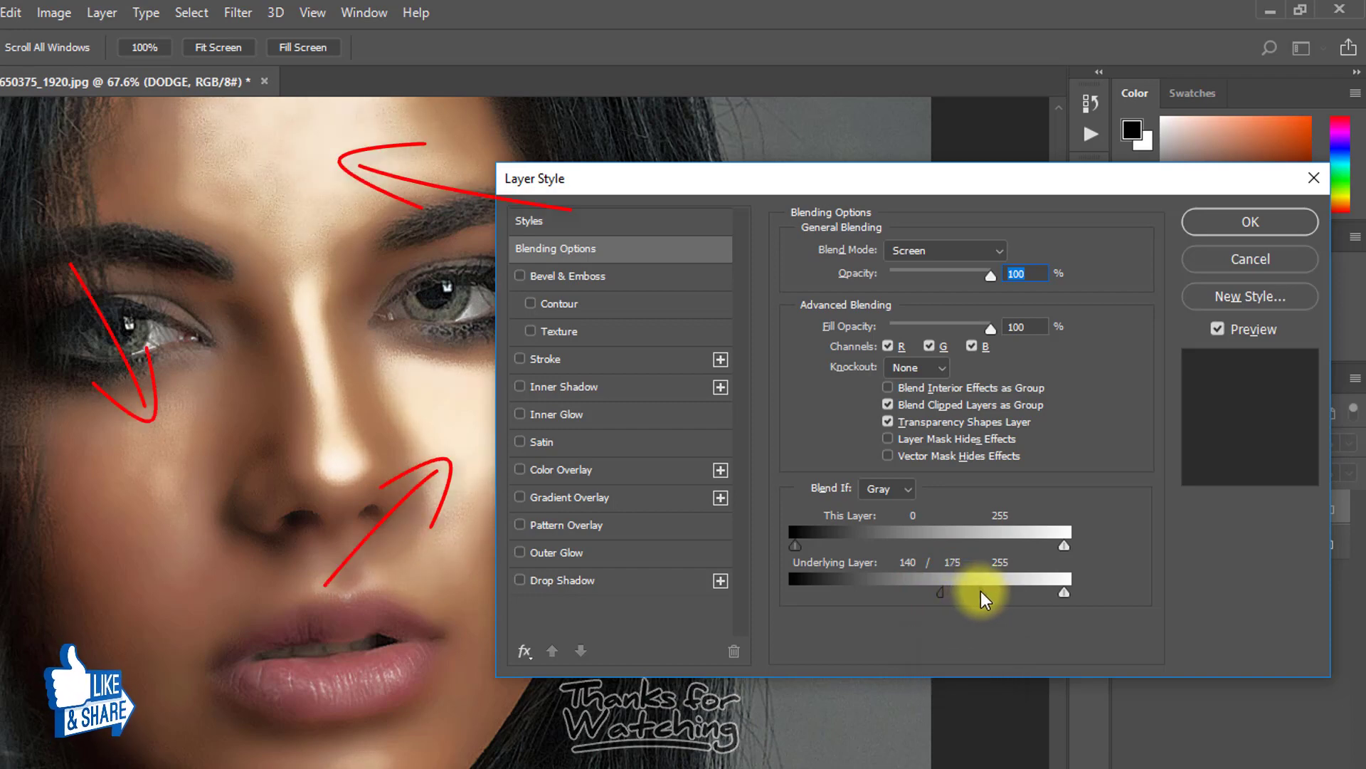
left_click_drag(900, 586, 958, 588)
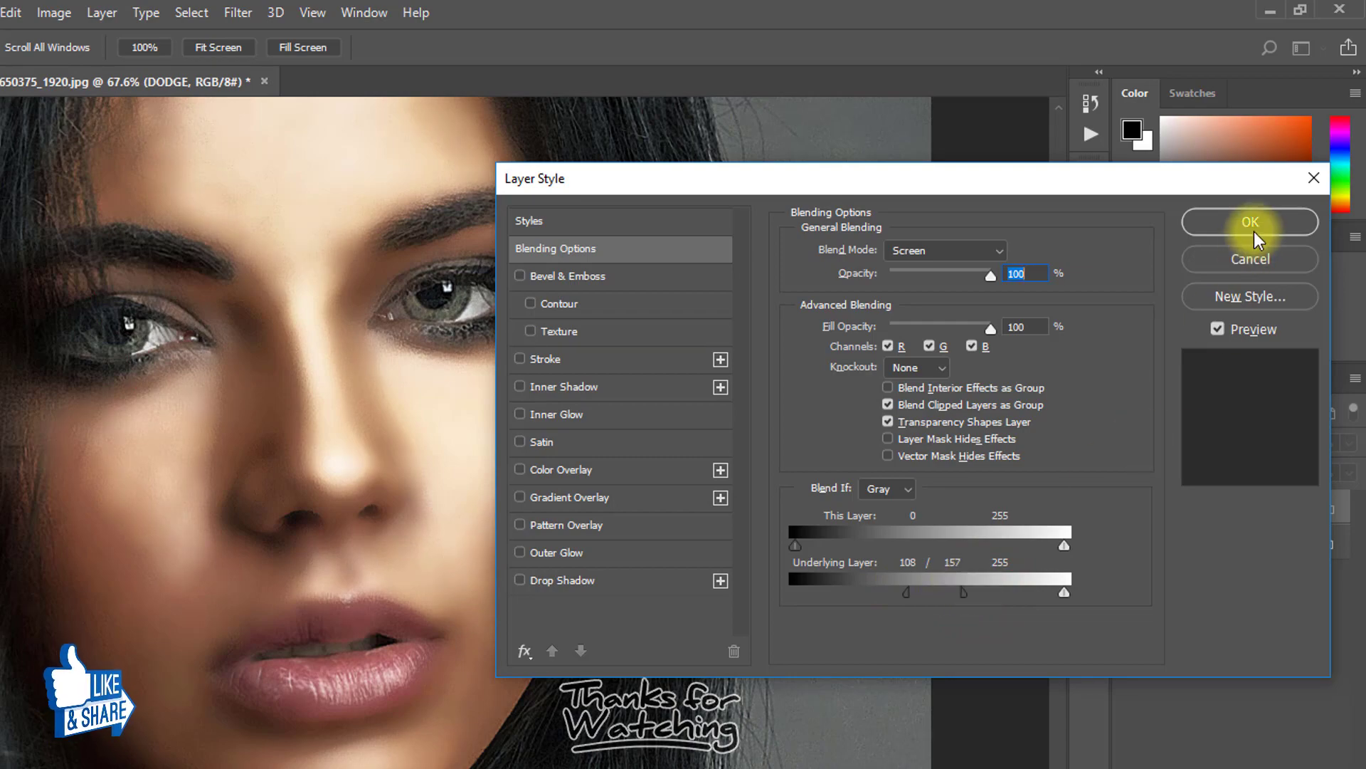
left_click_drag(945, 178, 1005, 183)
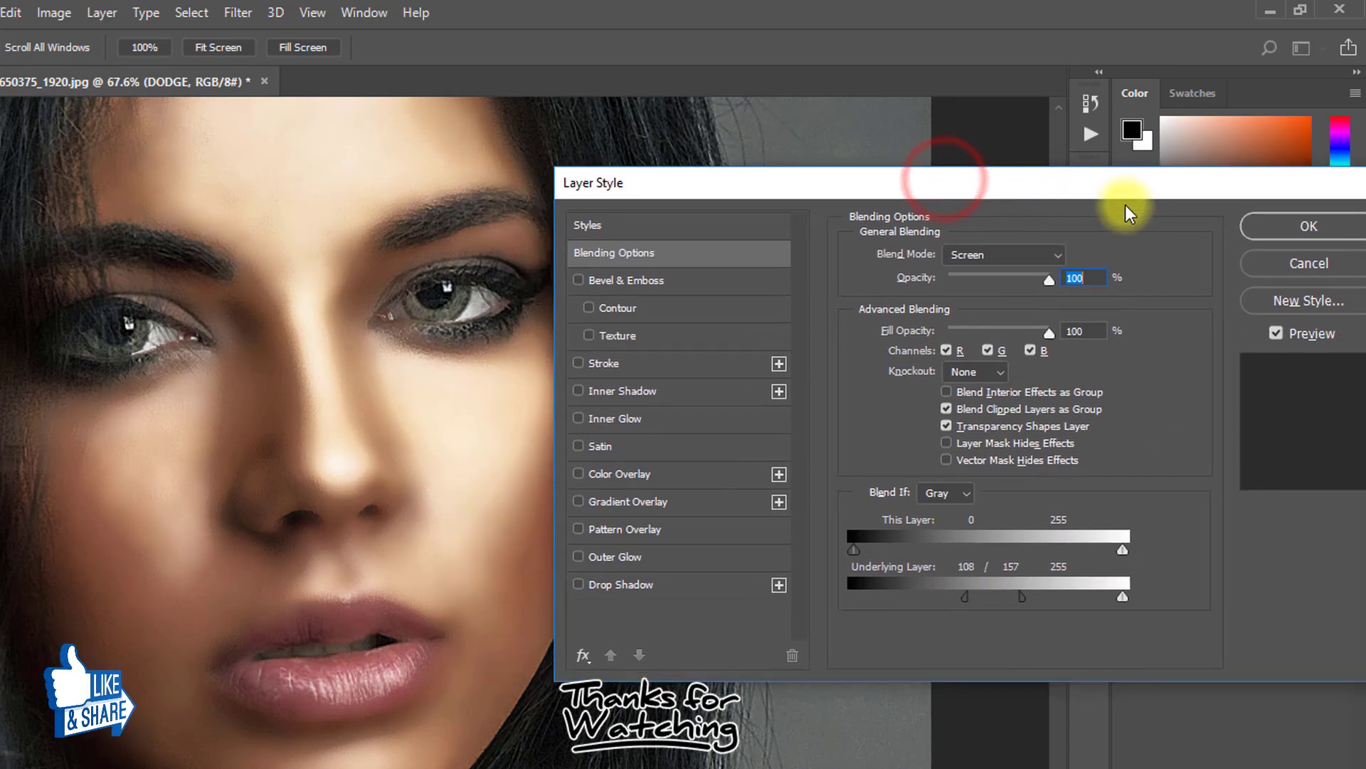
left_click(1265, 228)
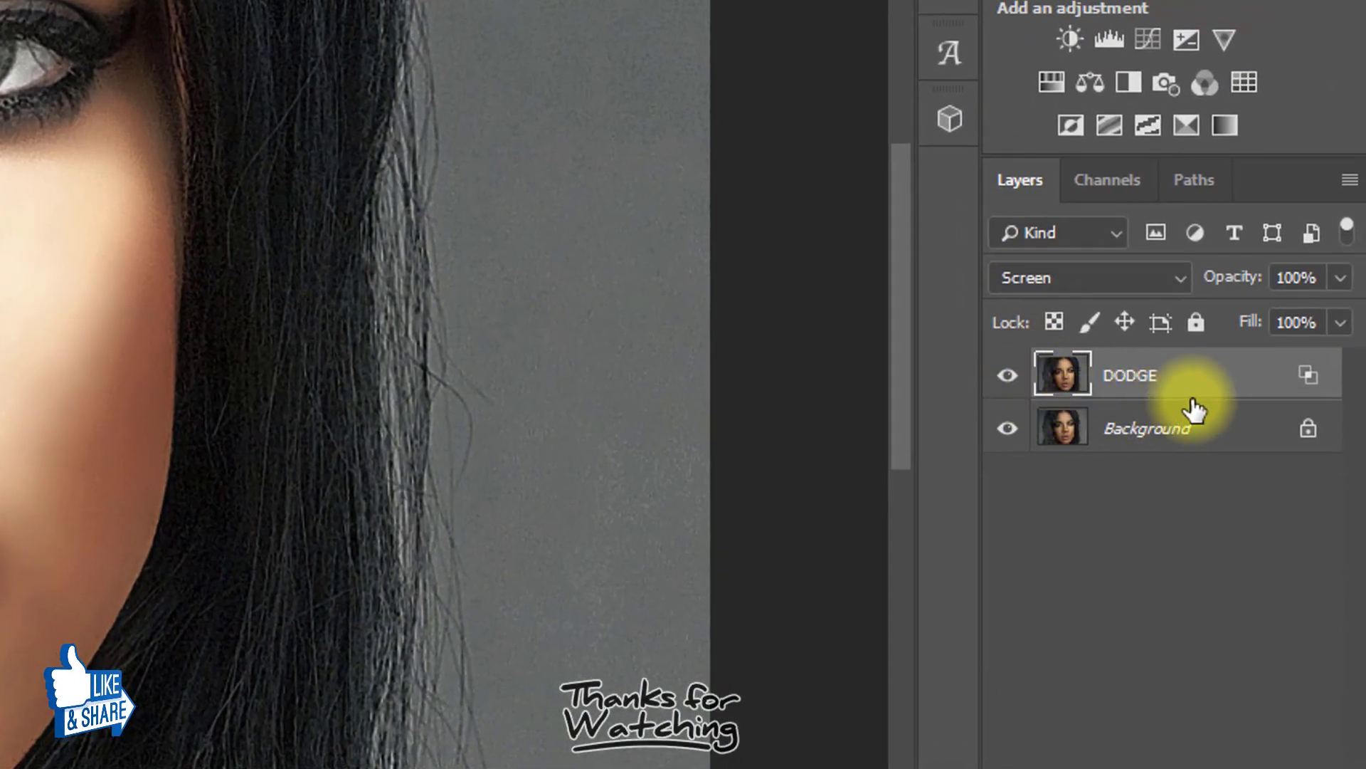
Duplicate the Background layer and rename the copy BURN
left_click(1185, 466)
key("ctrl+j")
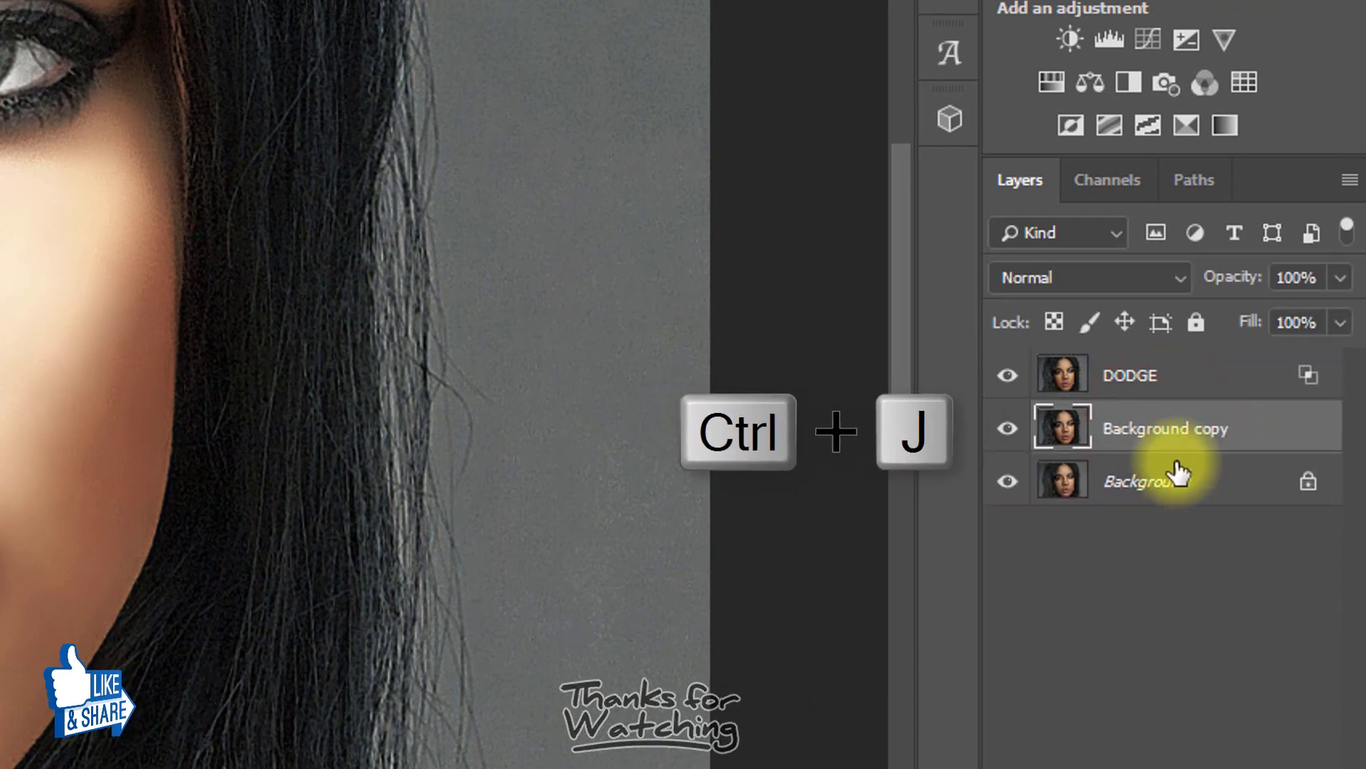
left_click(1142, 429)
double_click(1145, 429)
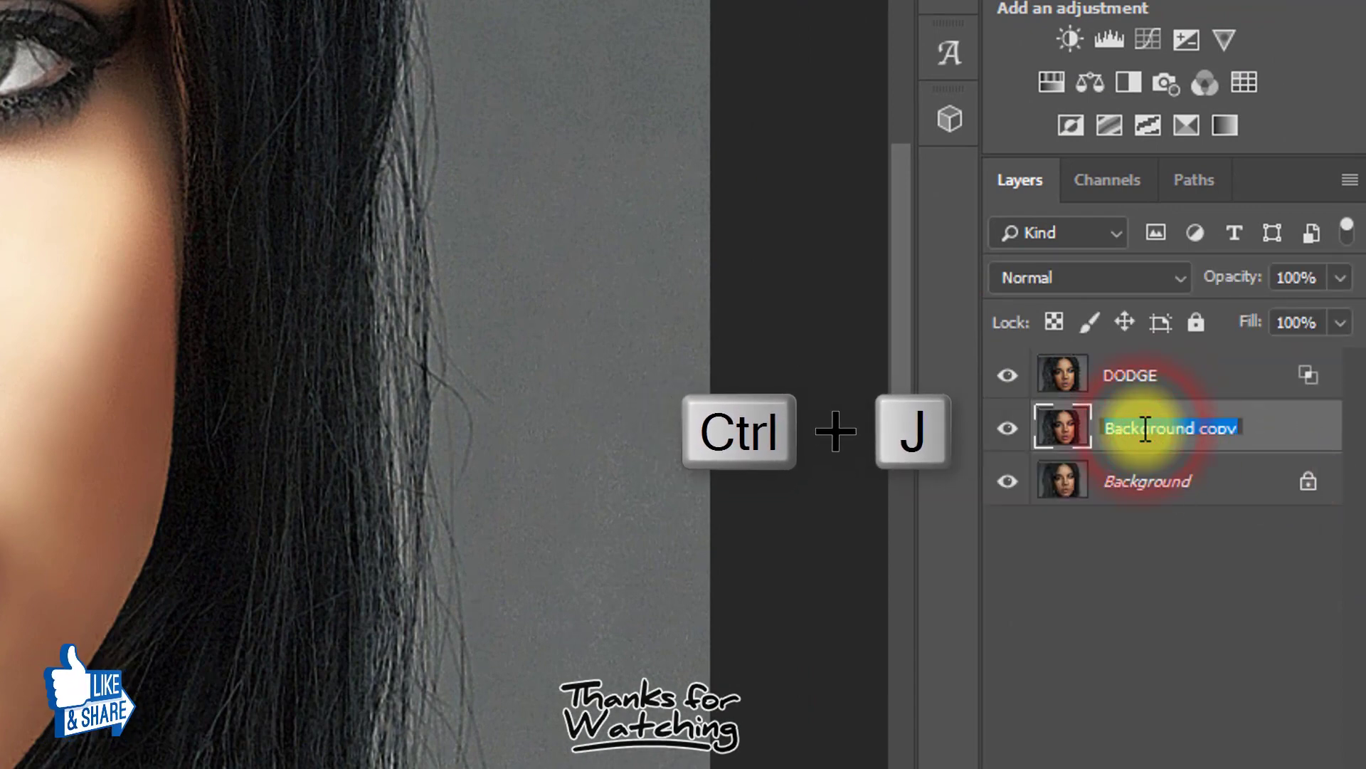
type("BURN")
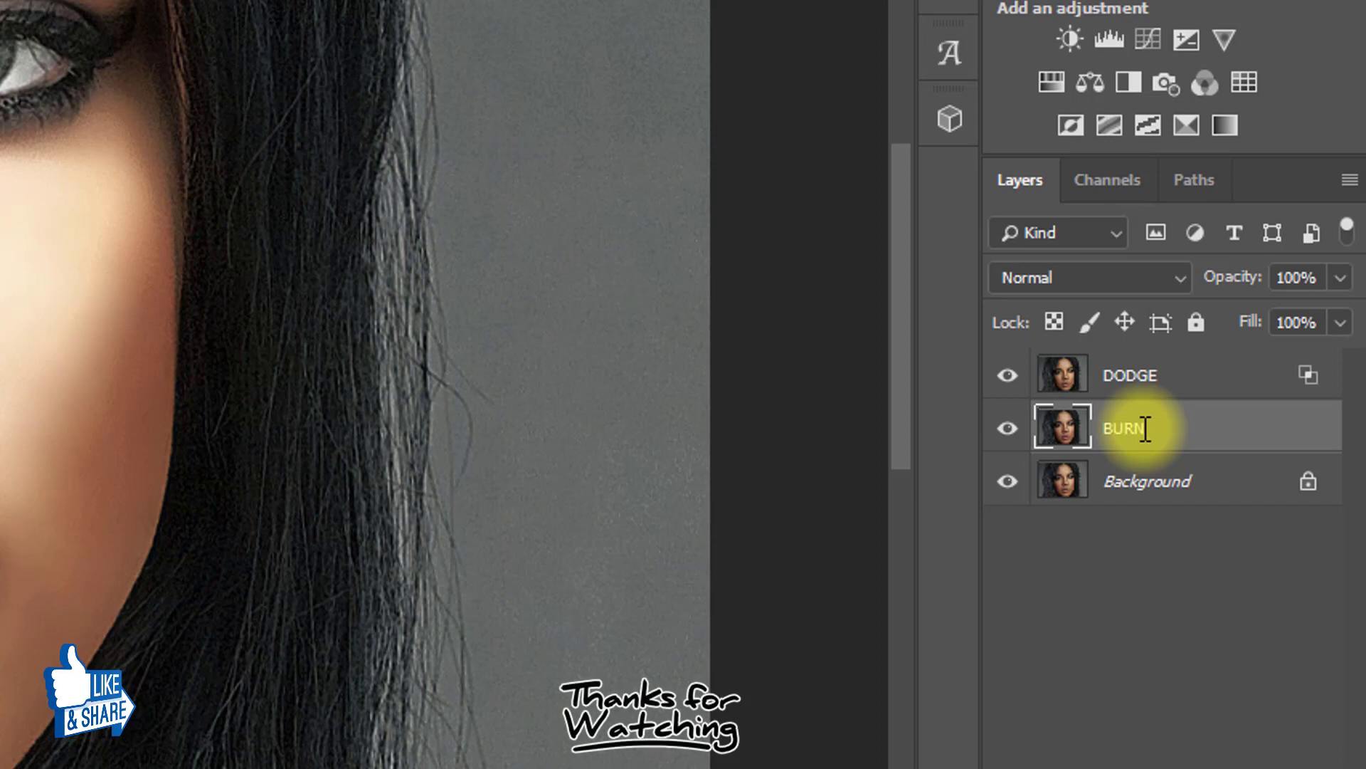
key("Return")
Move the BURN layer above DODGE and set its blend mode to Multiply
left_click_drag(1167, 431, 1159, 356)
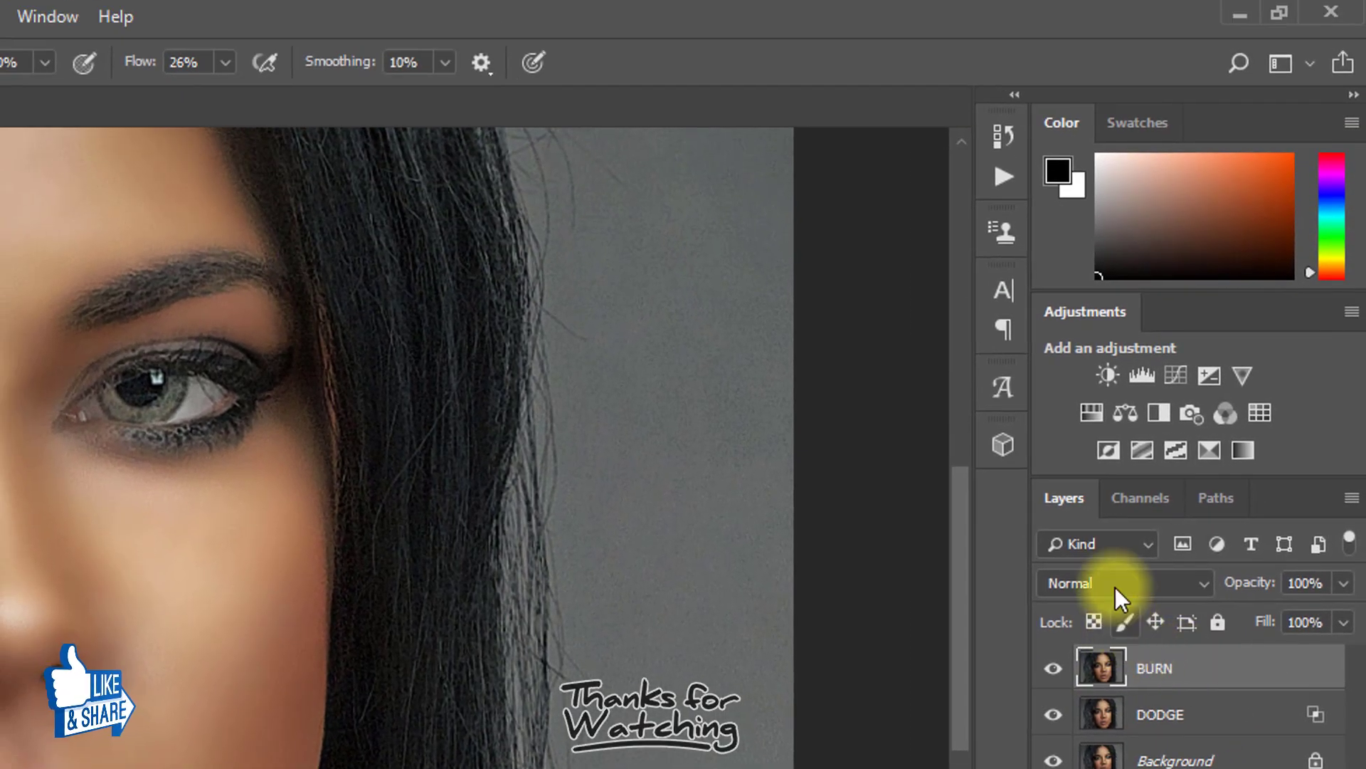
left_click(1116, 583)
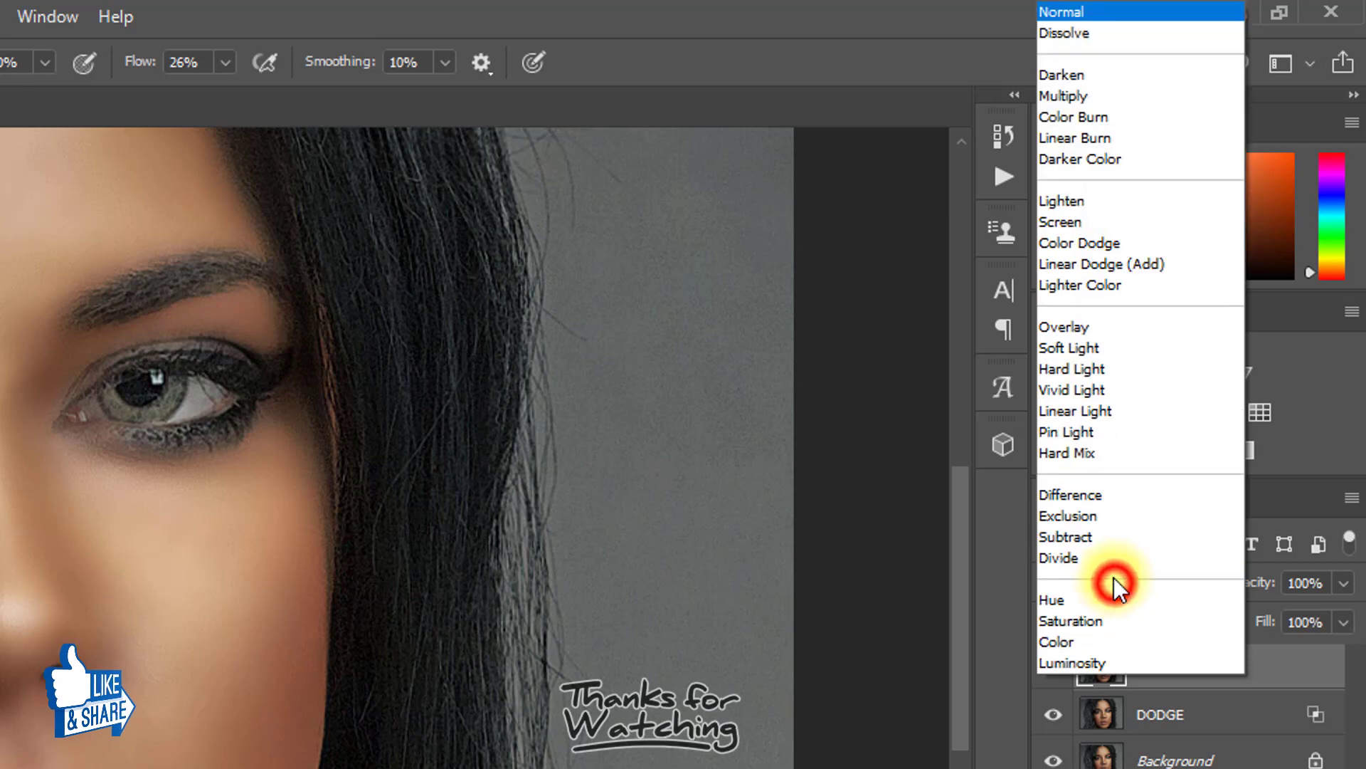
left_click(1066, 92)
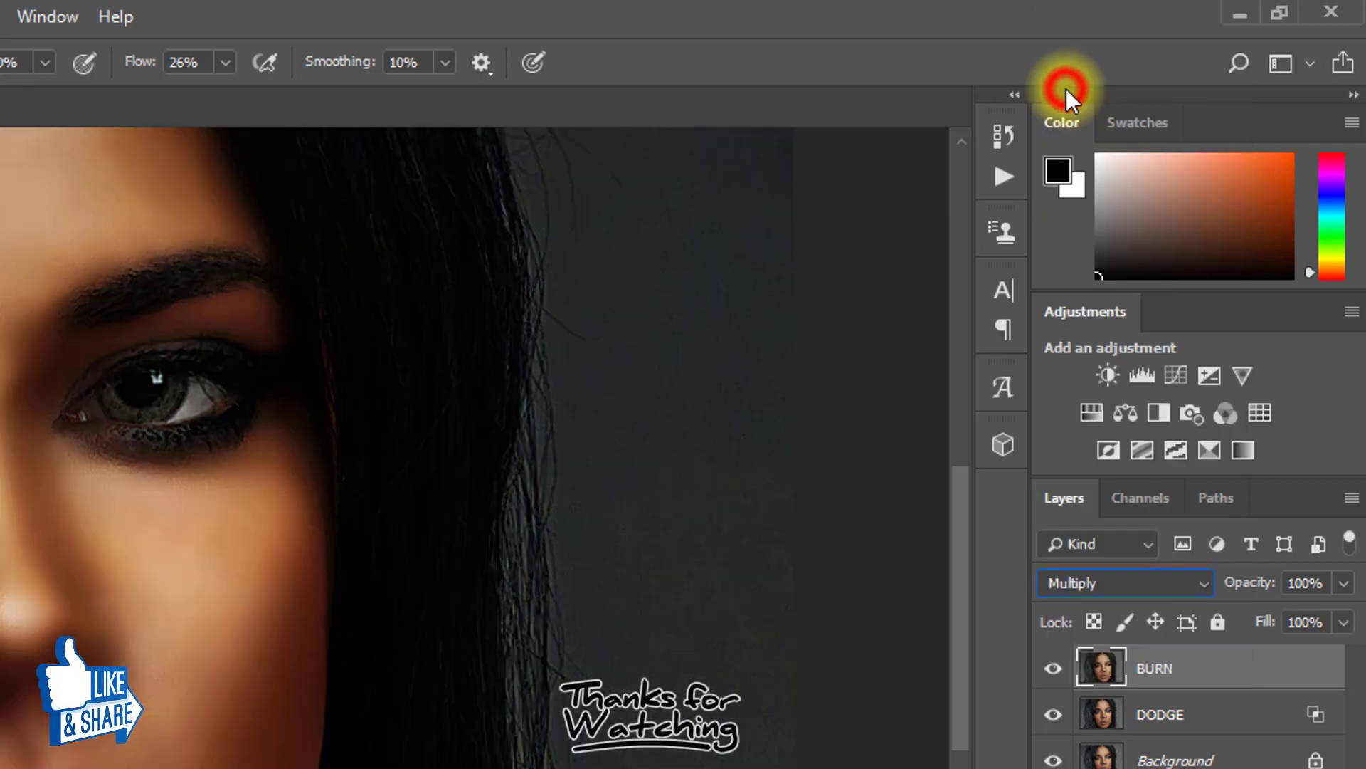
In BURN's blending options, split the Underlying Layer highlight slider to 122 / 225 and apply it
right_click(1183, 681)
left_click(933, 44)
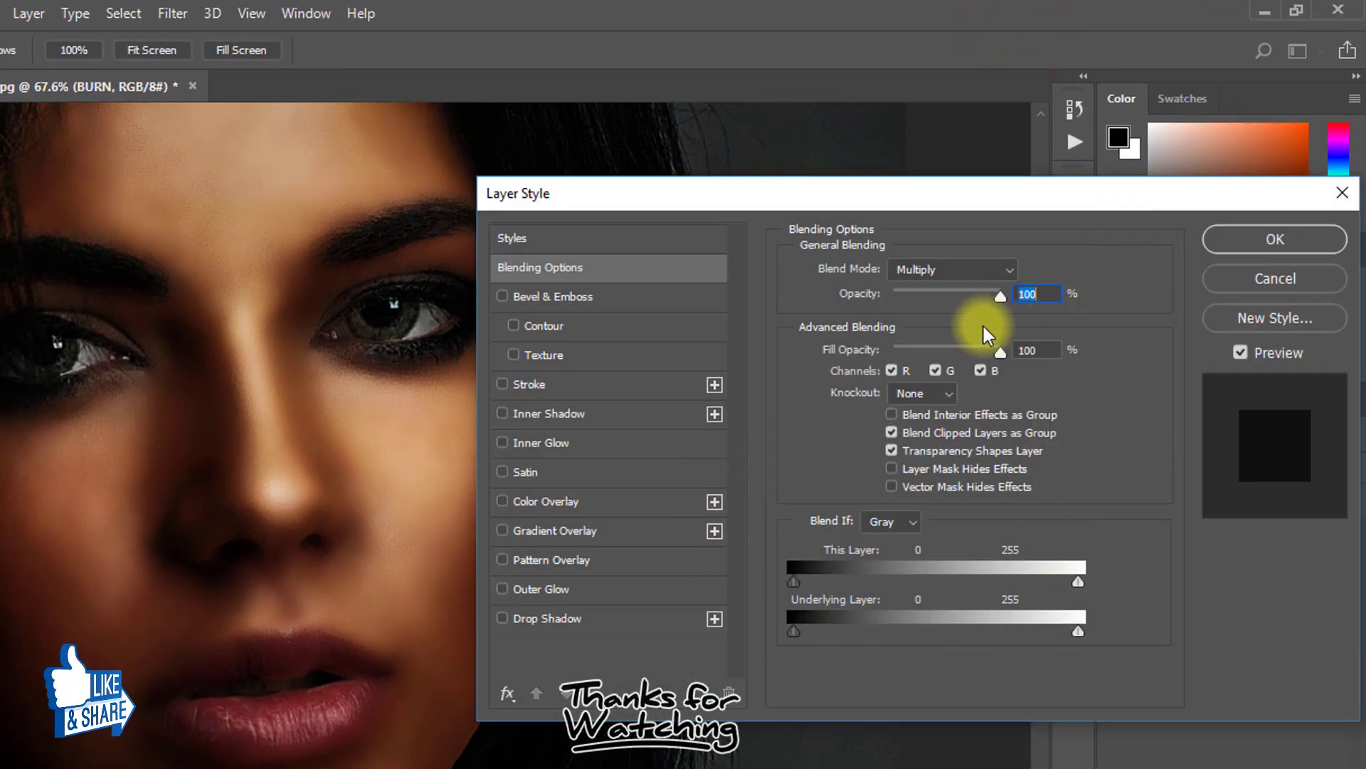
left_click_drag(788, 202, 830, 198)
left_click_drag(396, 440, 363, 439)
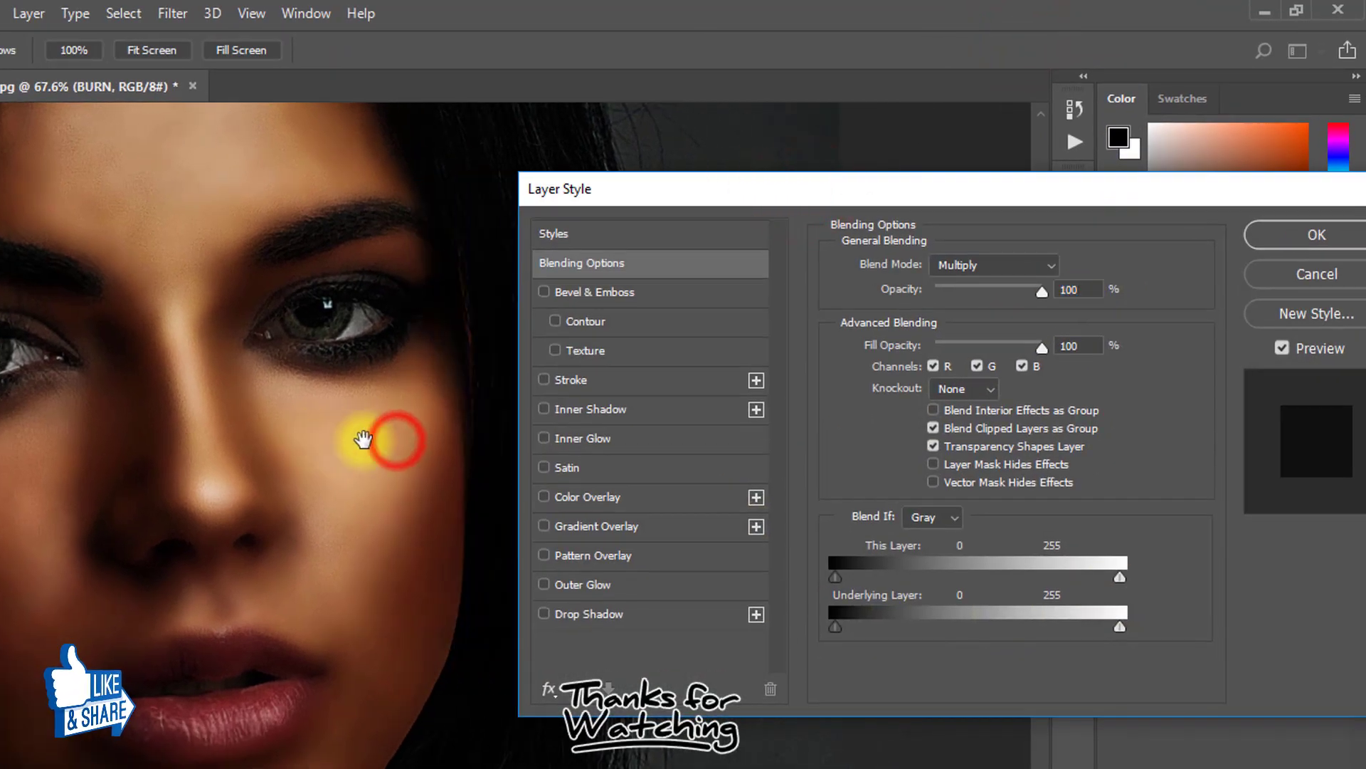
left_click_drag(950, 192, 911, 194)
left_click_drag(1067, 626, 997, 621)
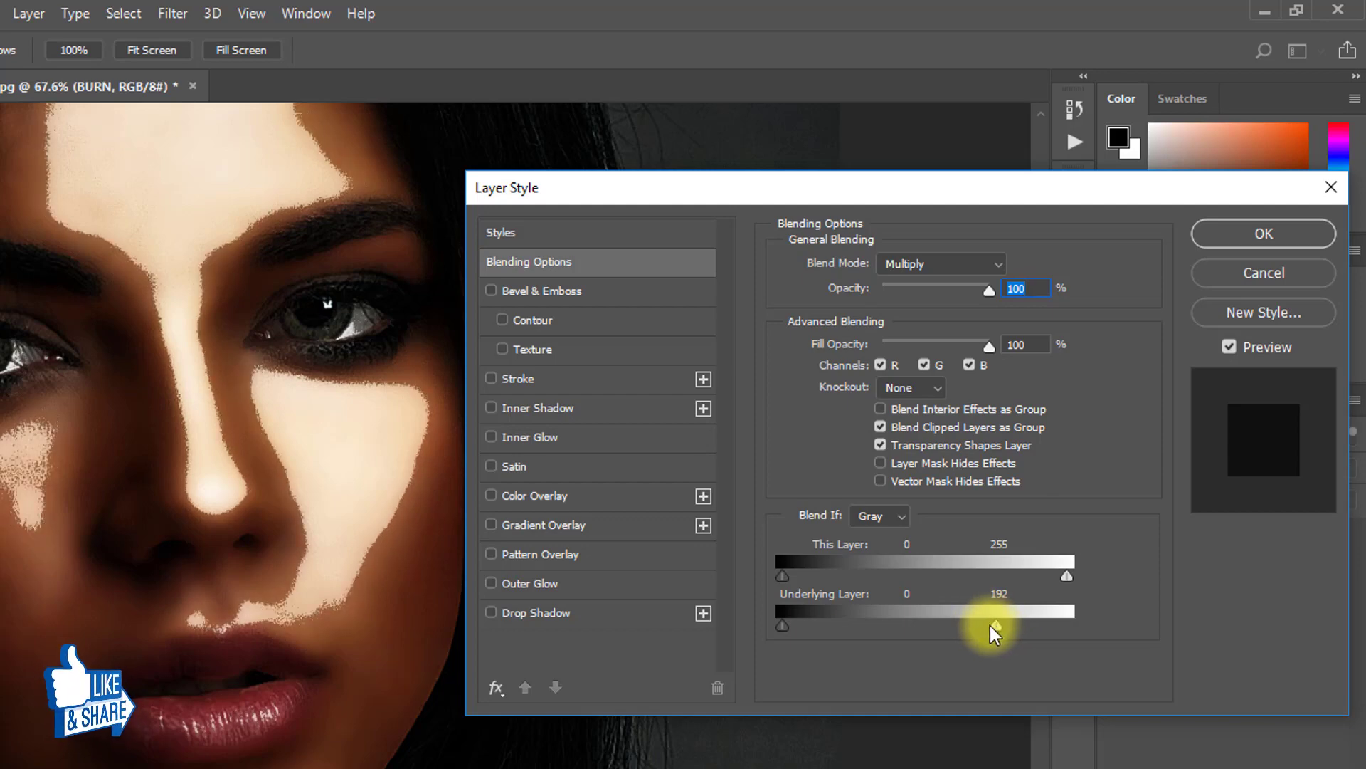
key("alt")
left_click_drag(992, 626, 904, 618)
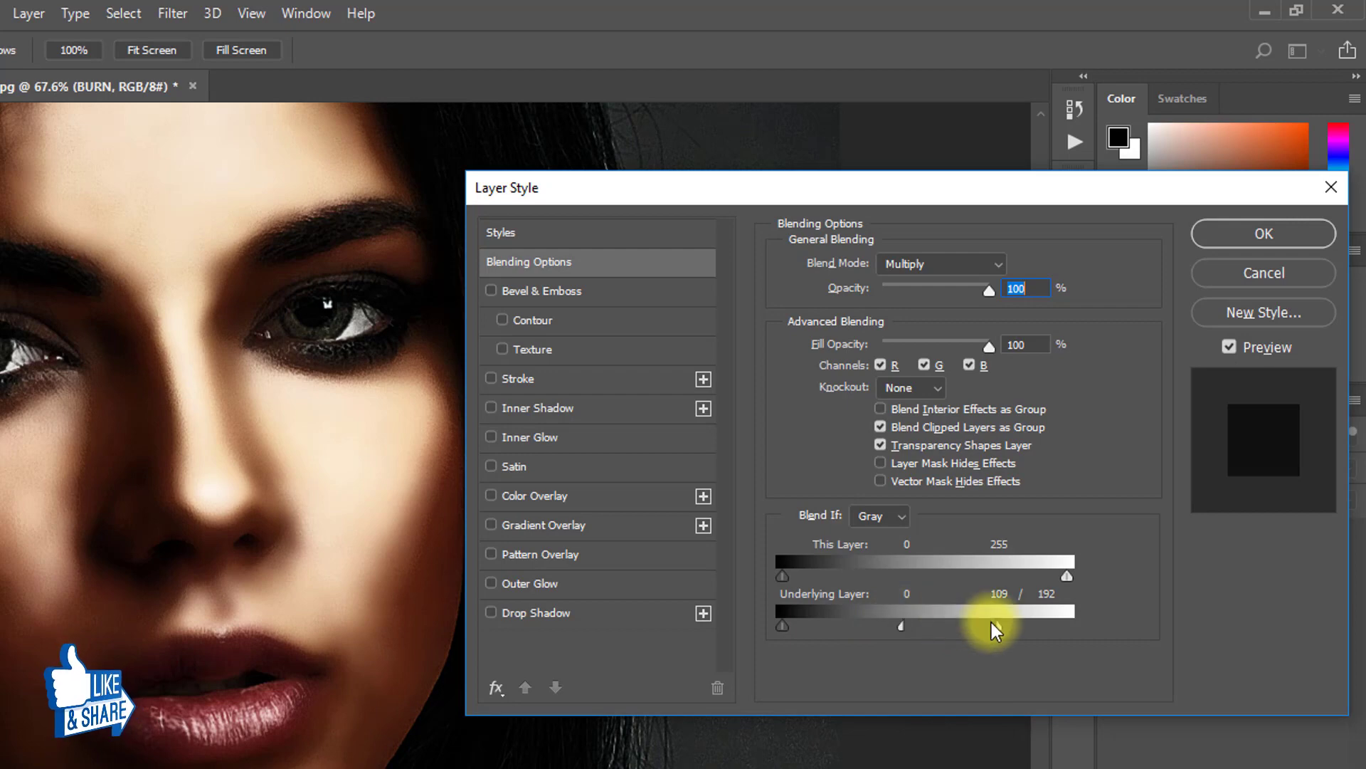
left_click_drag(1001, 623, 1039, 625)
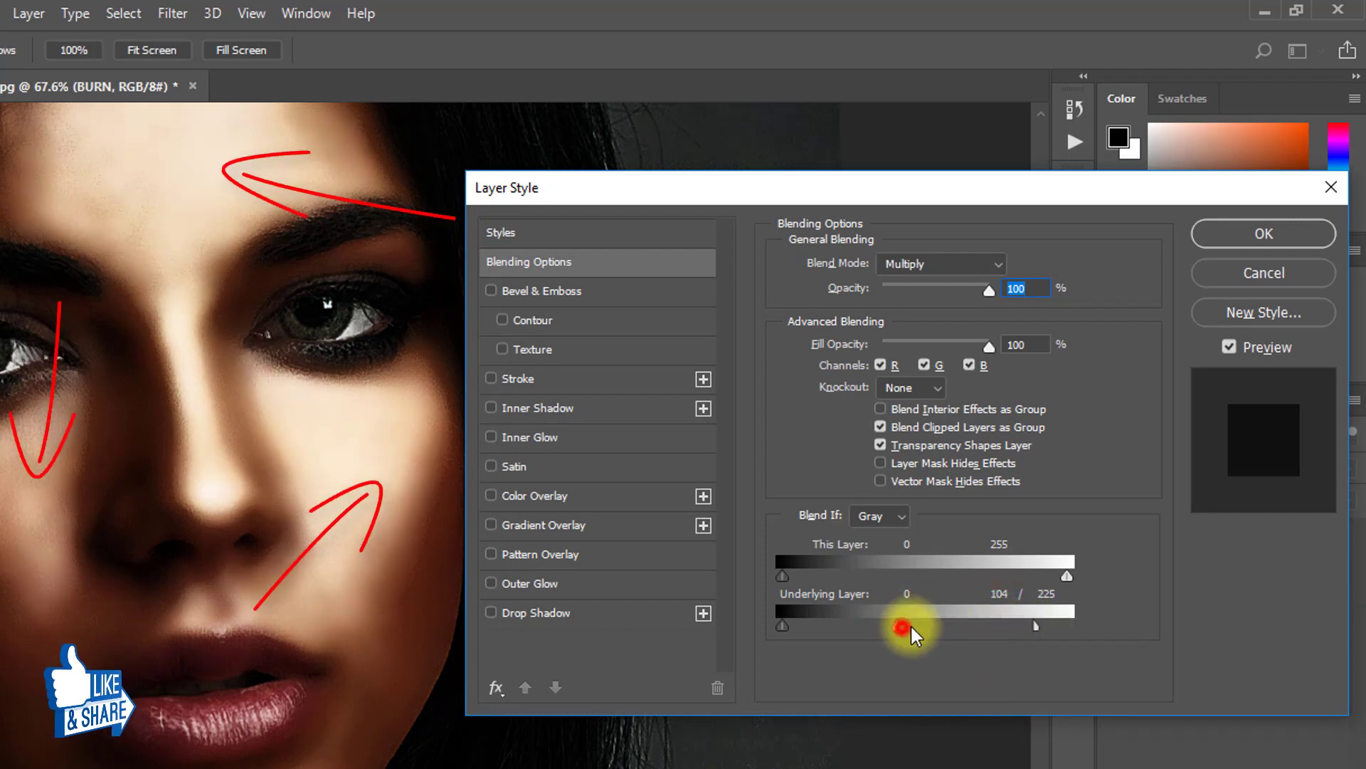
mouse_move(946, 626)
left_mouse_down()
mouse_move(873, 621)
mouse_move(919, 625)
left_mouse_up()
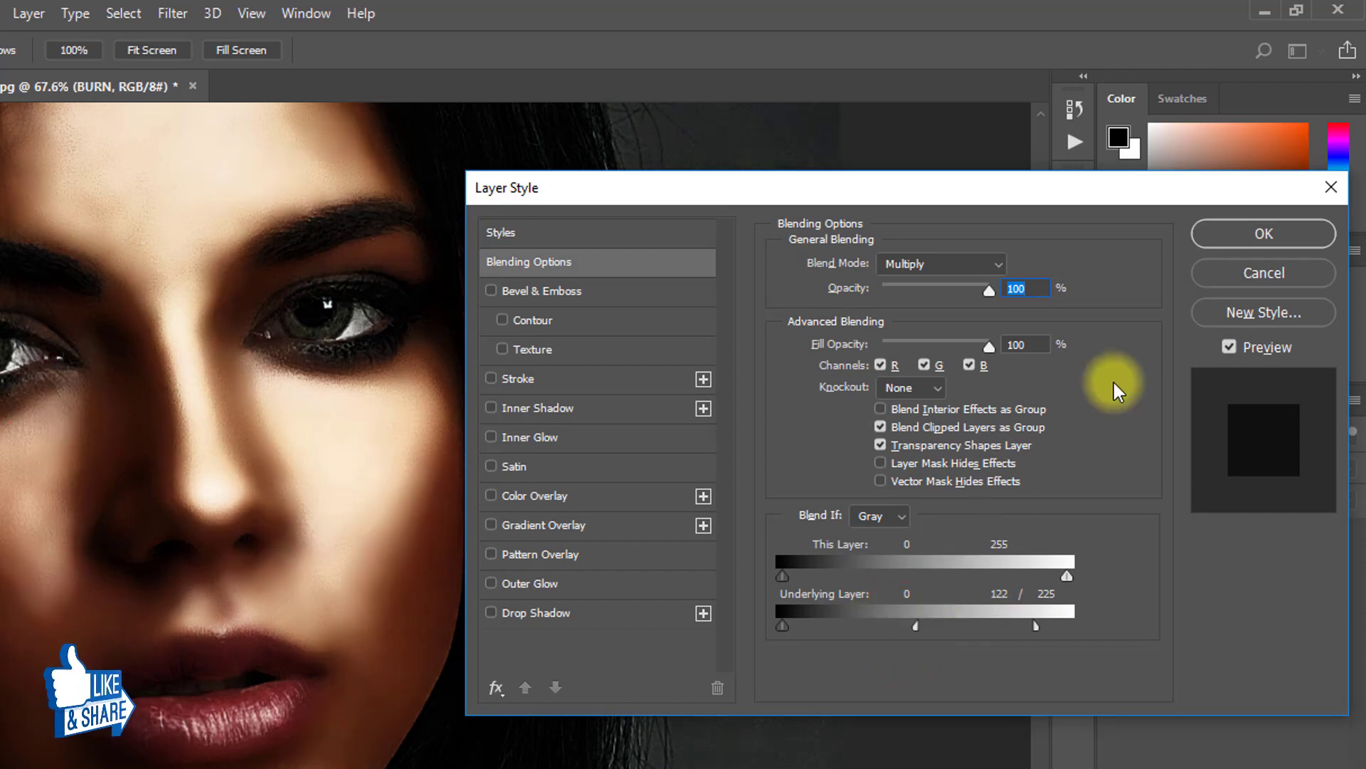
left_click(1283, 241)
Group the BURN and DODGE layers and add a layer mask to the group
scroll(498, 494, "down", 3)
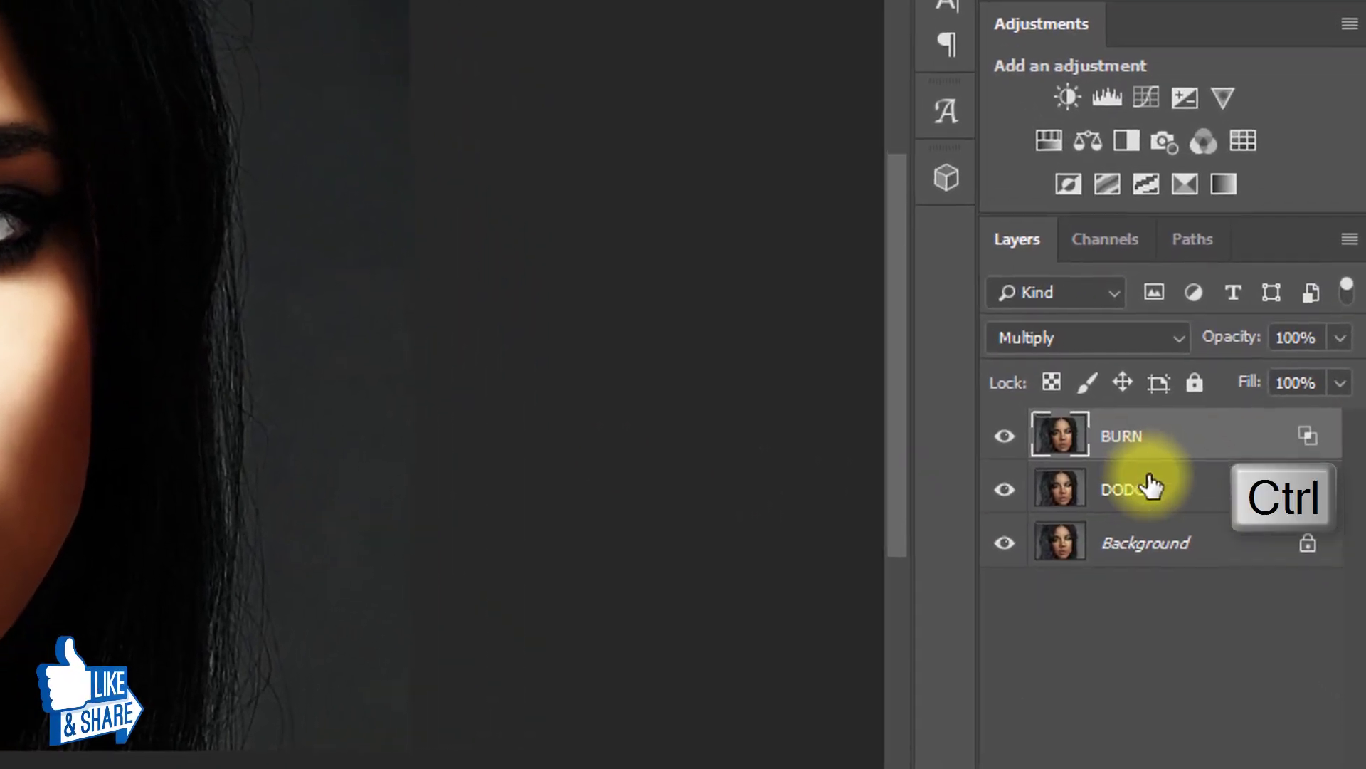
left_click(1210, 569, "ctrl")
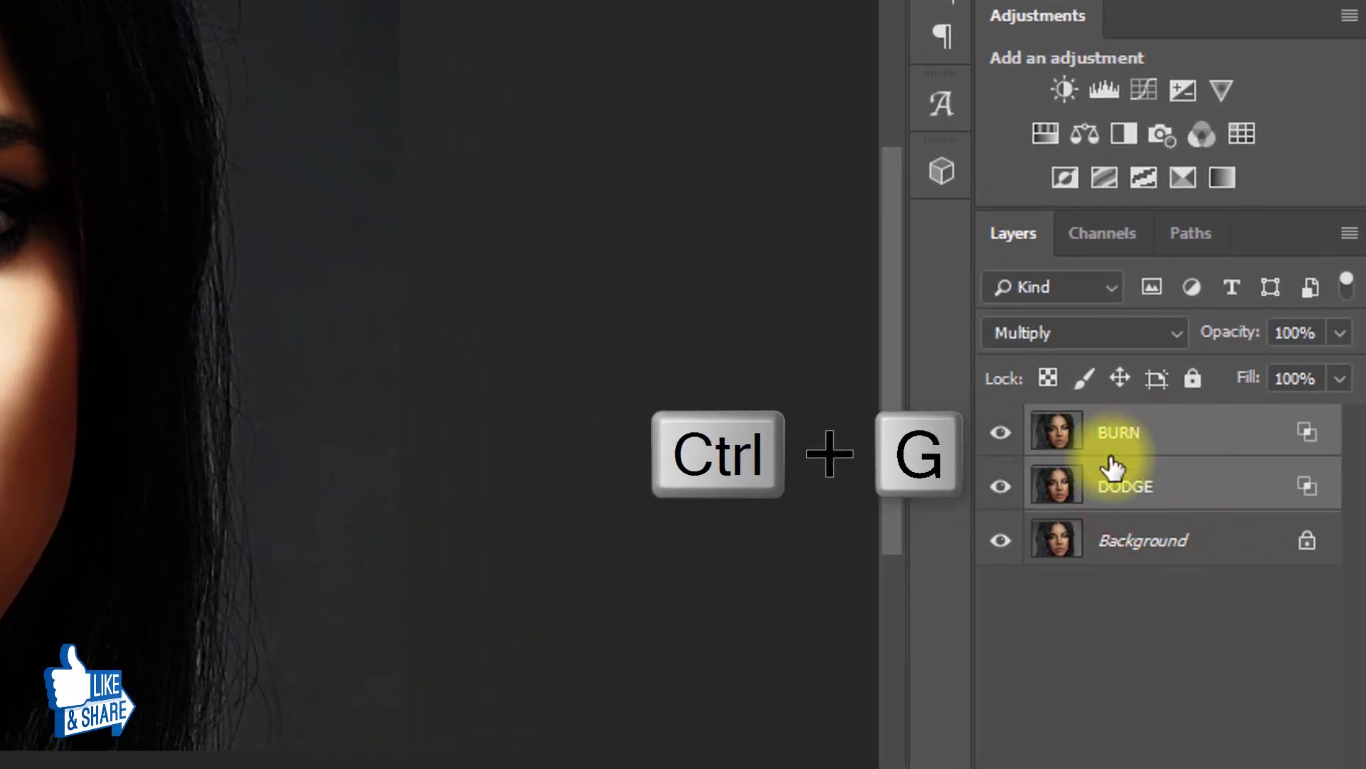
key("ctrl+g")
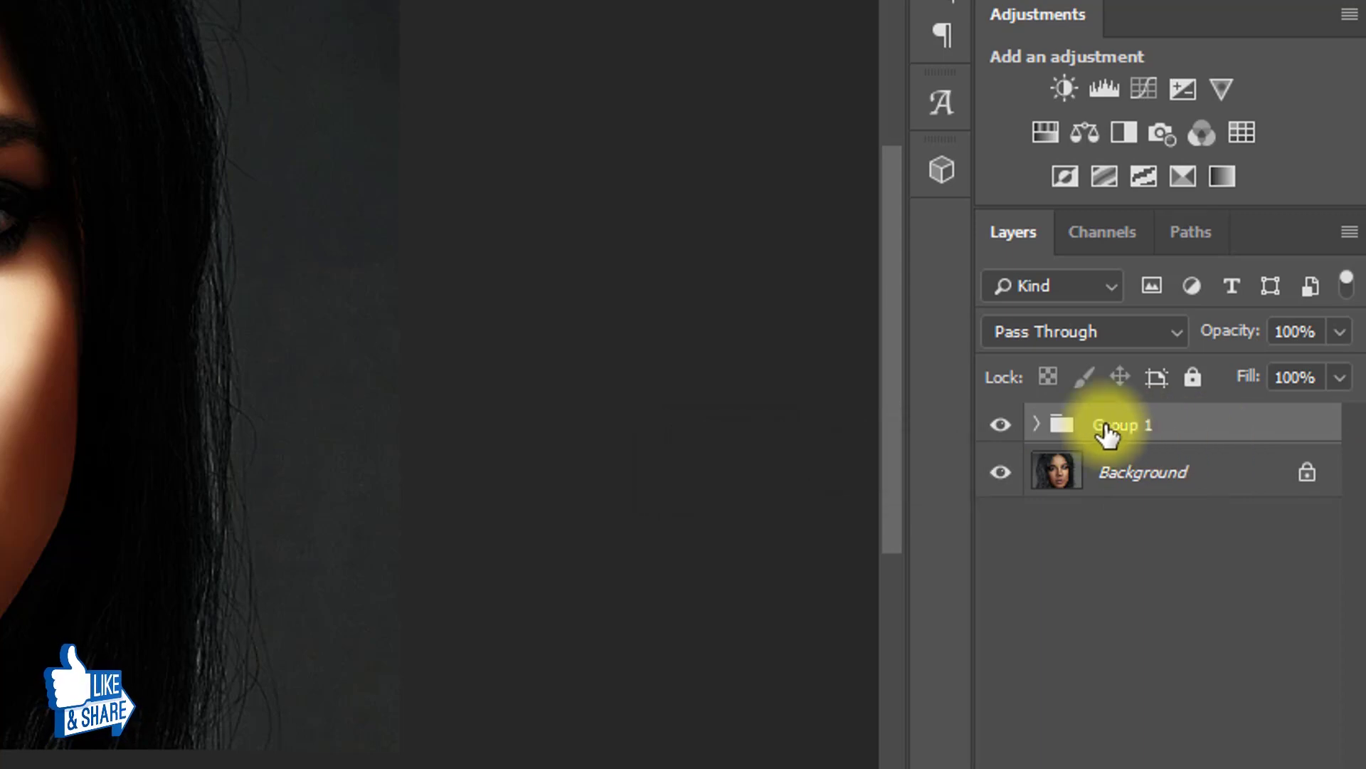
left_click(1136, 743)
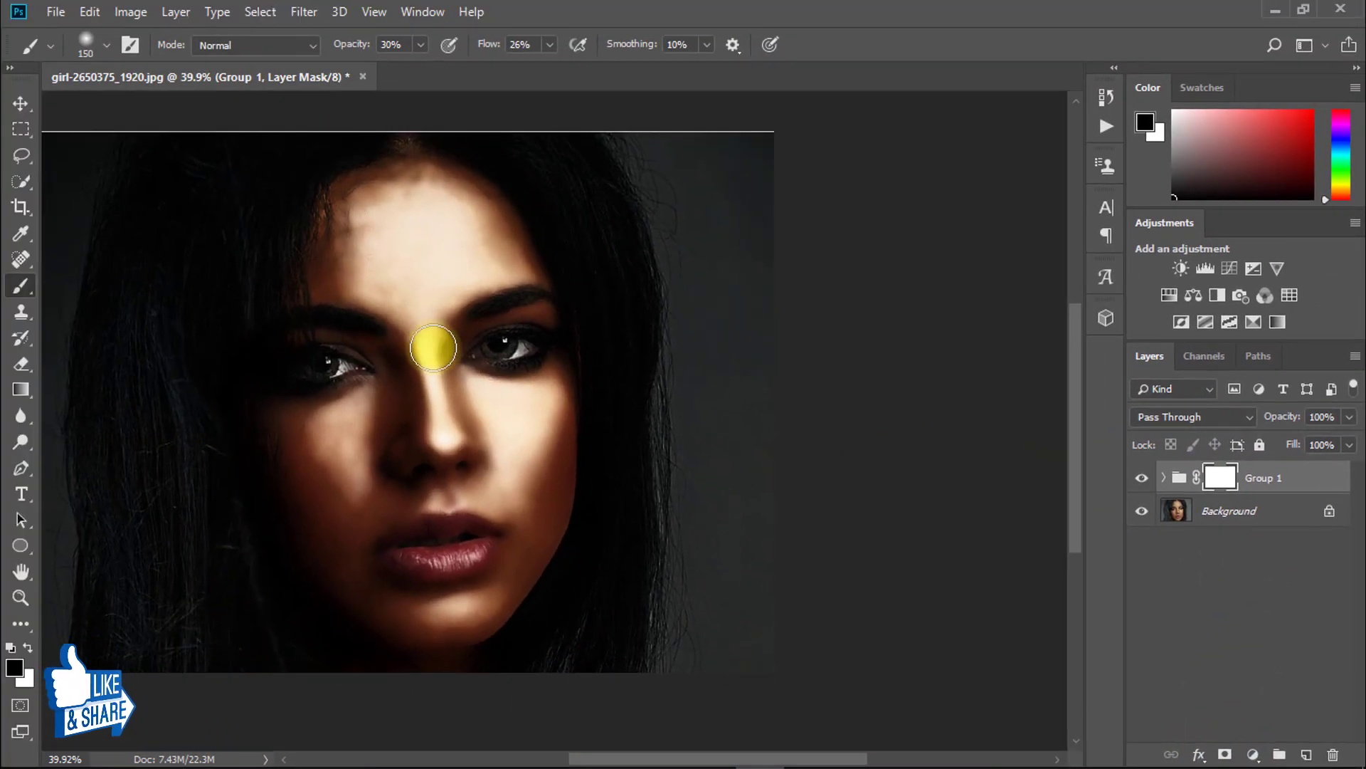
Use Apply Image on the group's mask with the Merged layer, RGB channel, Multiply blending and 100% opacity
left_click_drag(432, 396, 578, 402)
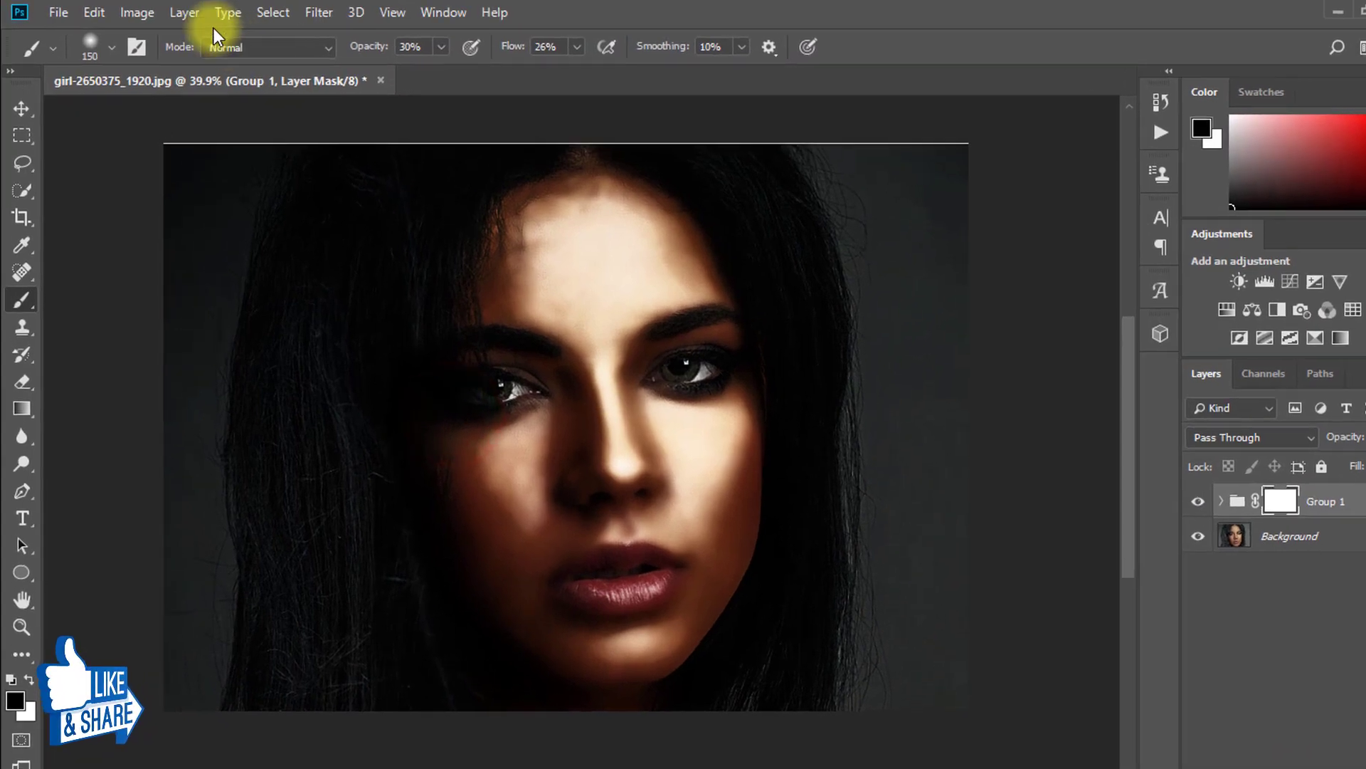
left_click(130, 11)
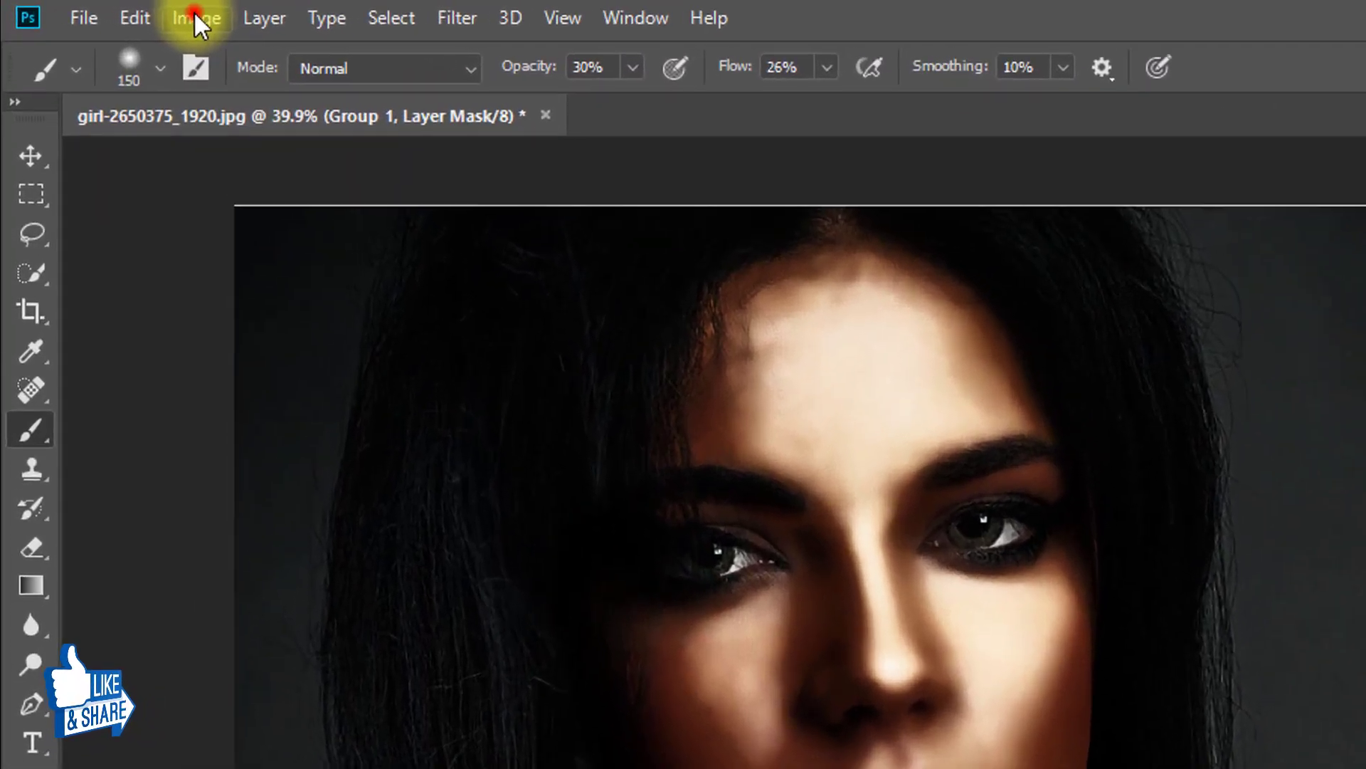
left_click(195, 17)
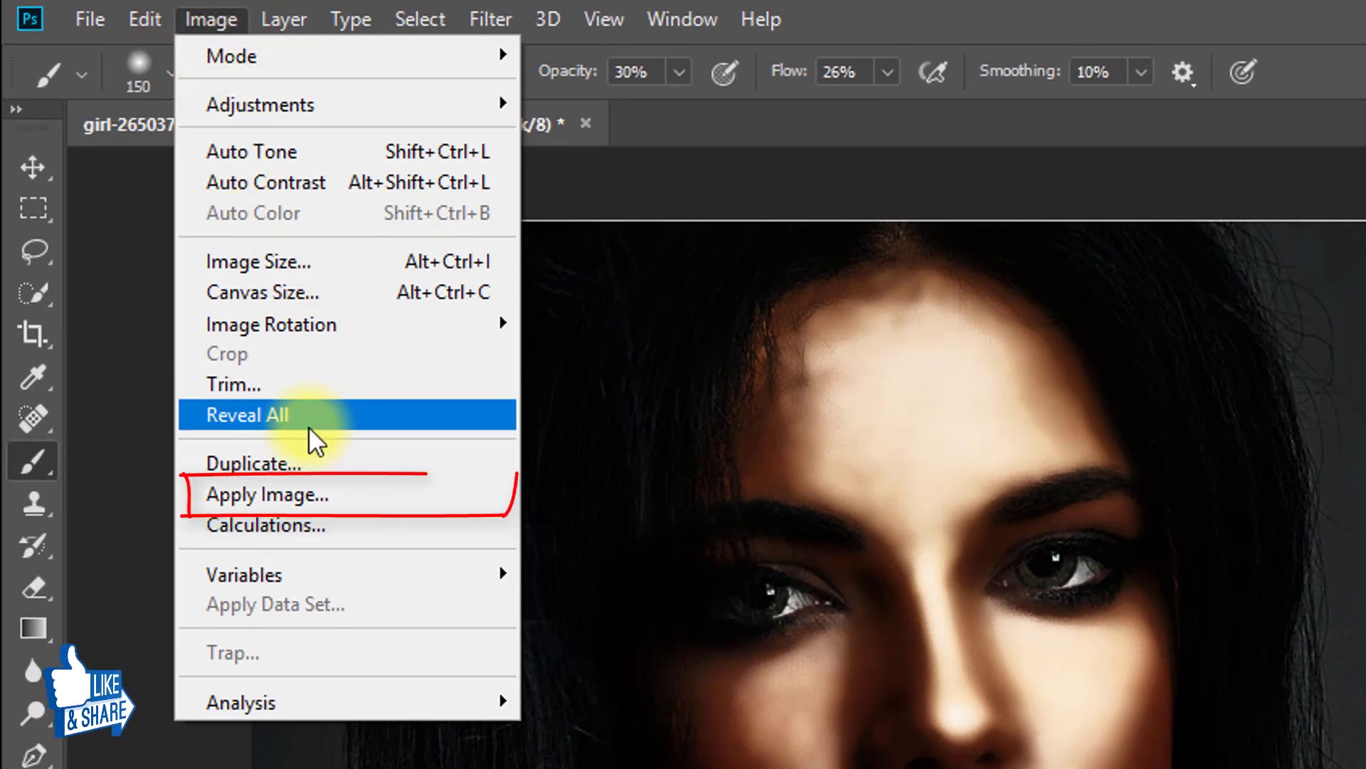
left_click(337, 497)
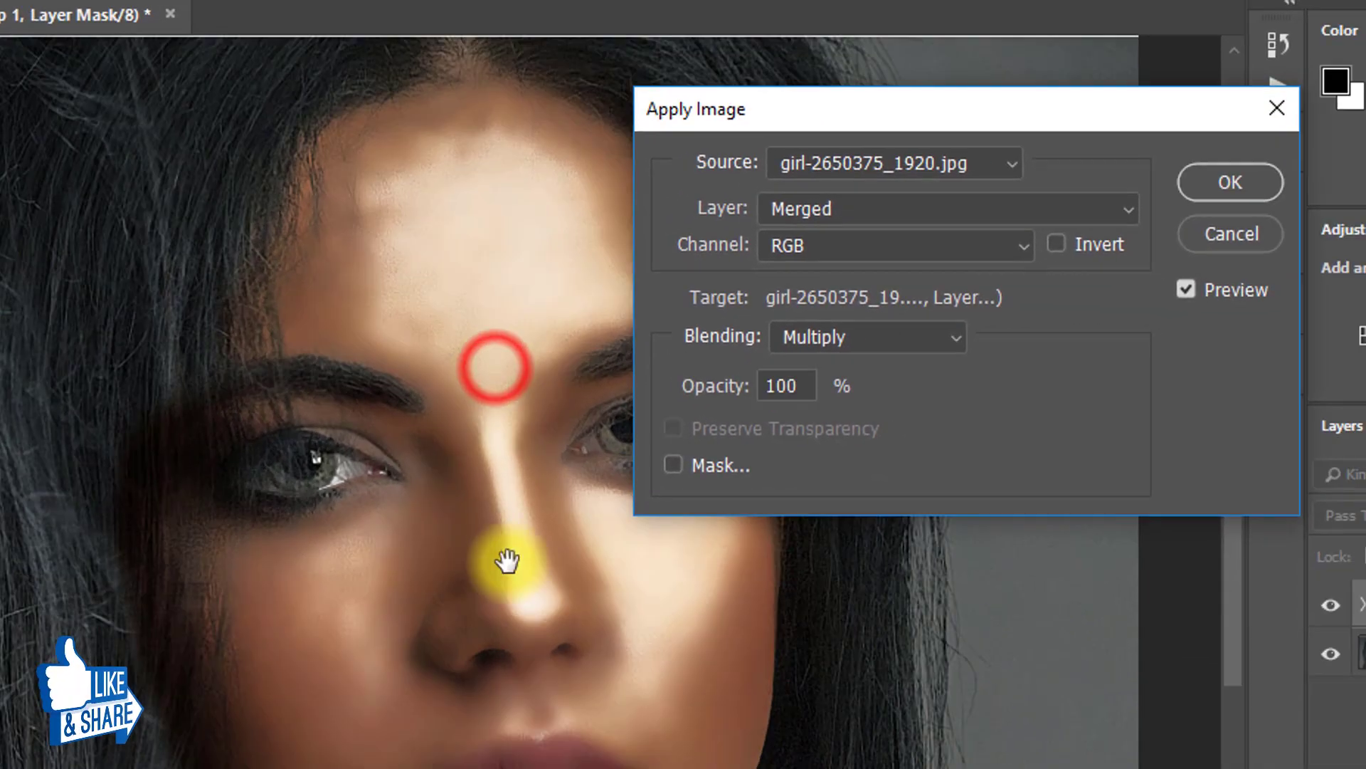
left_click_drag(508, 560, 436, 473)
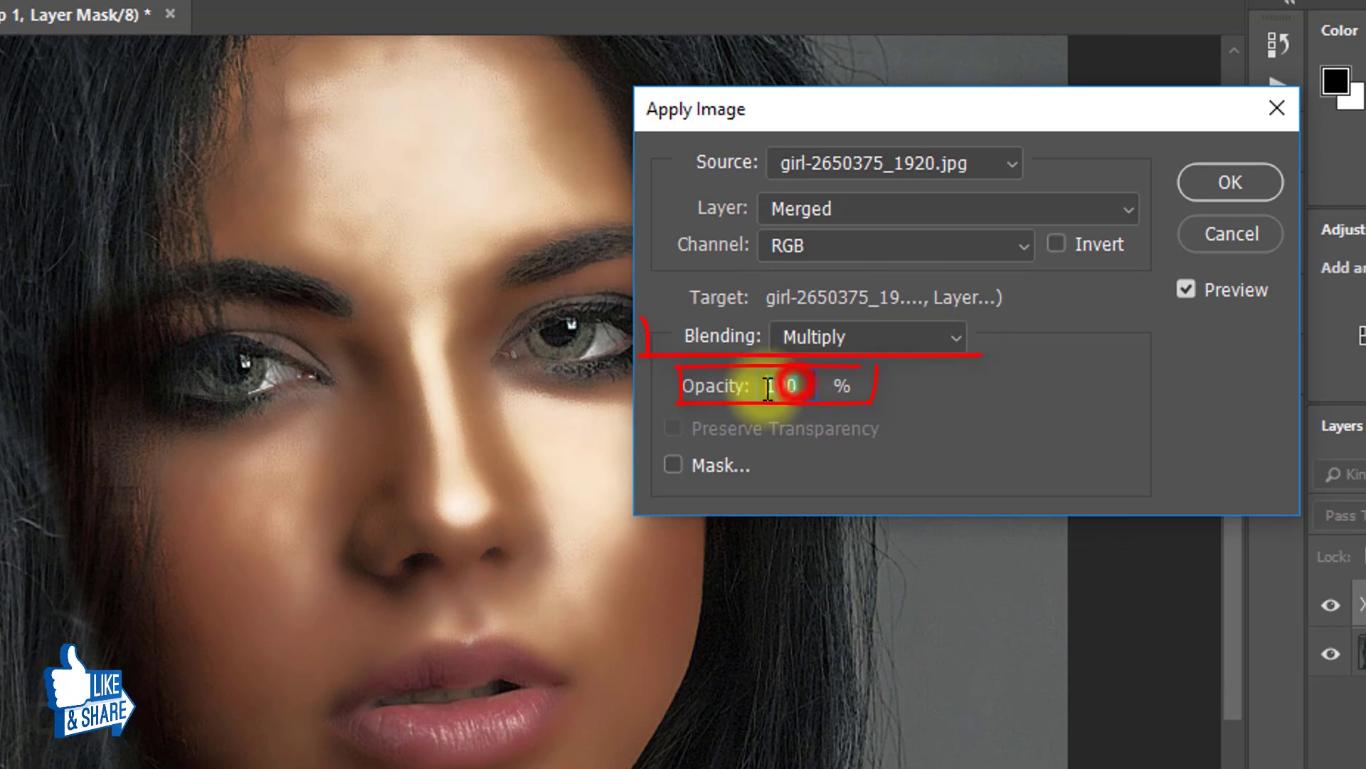
double_click(793, 385)
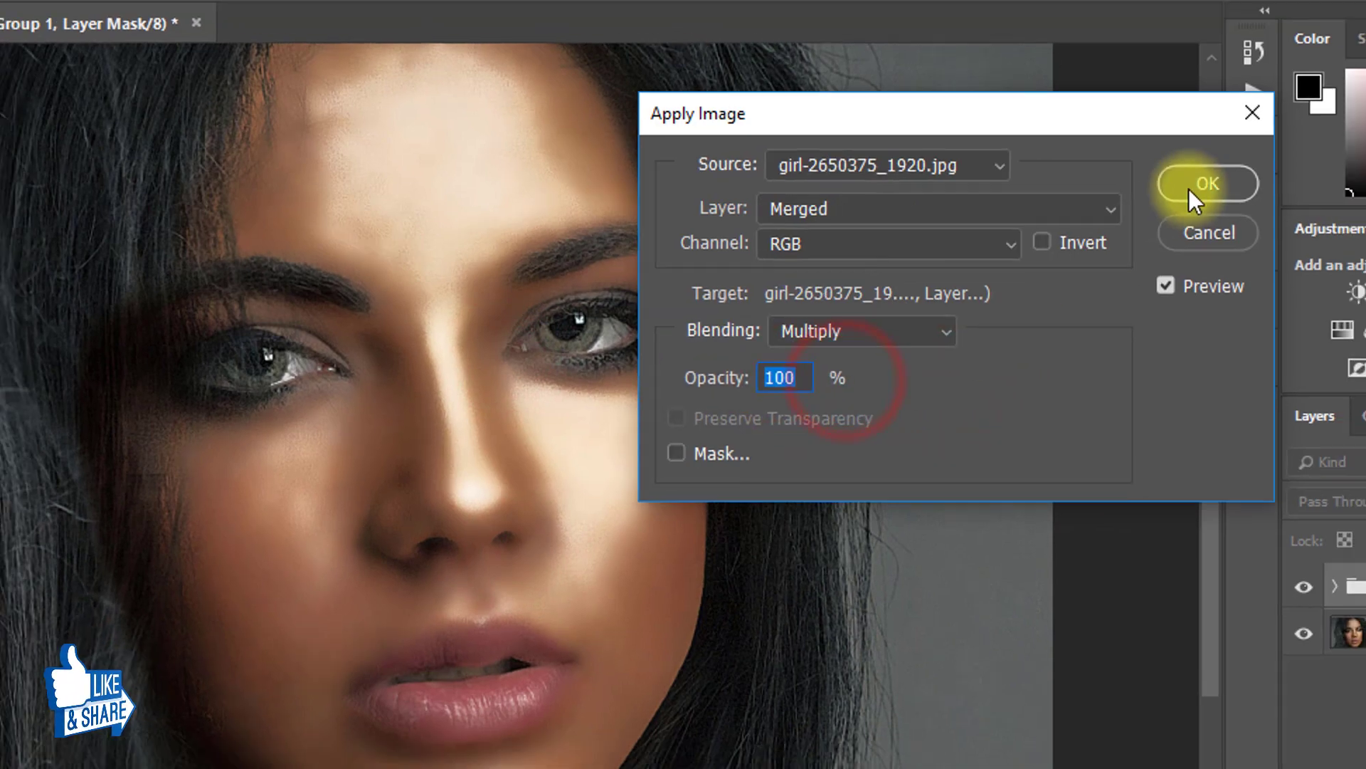
left_click(1231, 182)
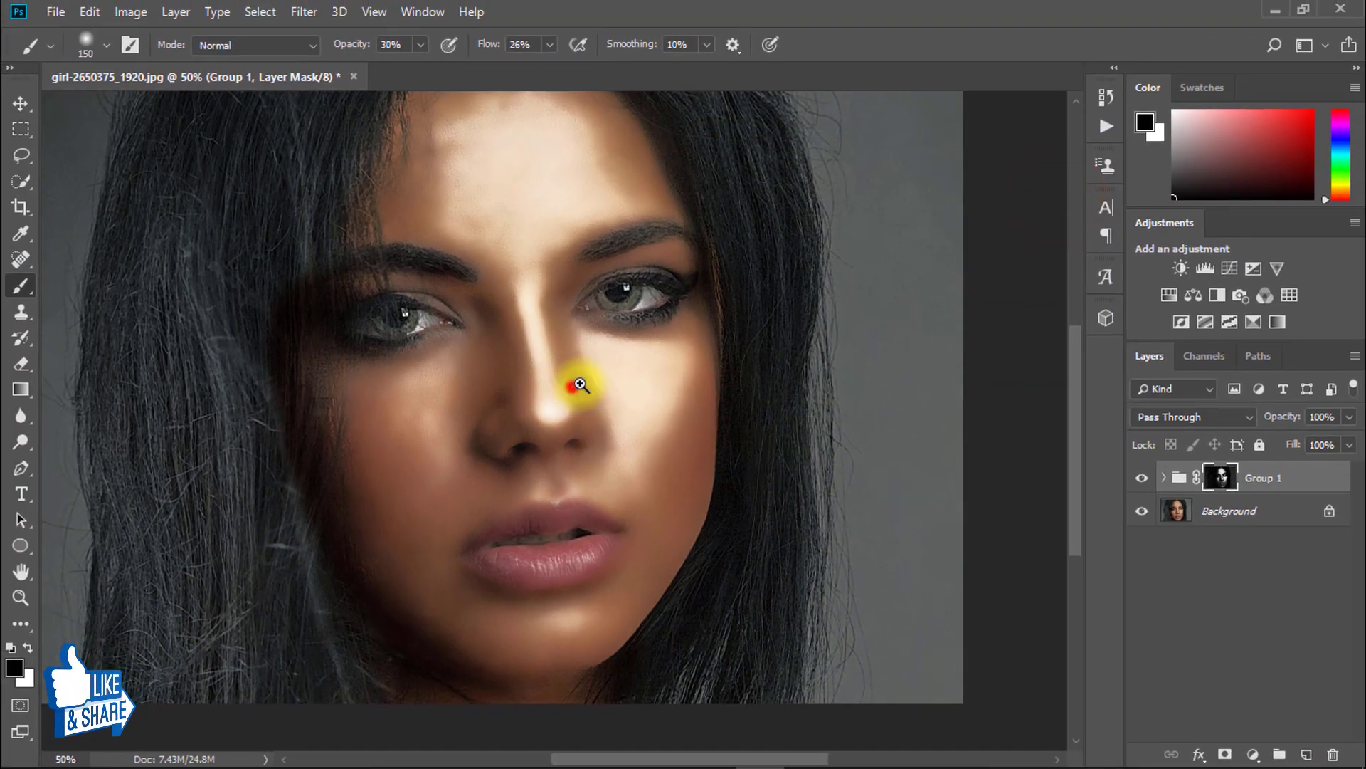
Toggle the group's visibility off and on to compare the portrait before and after the effect
left_click(580, 384)
left_click(1142, 477)
left_click(1143, 477)
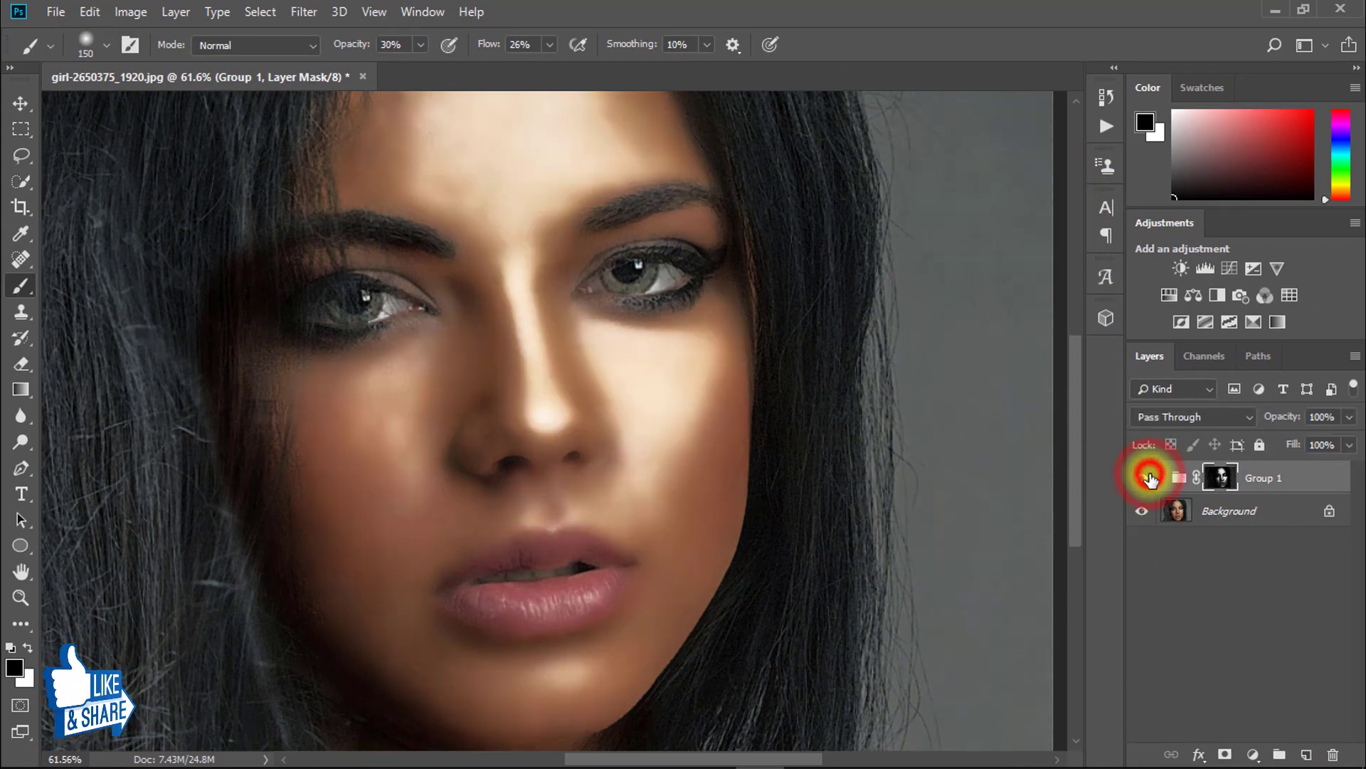
On Group 1's mask, paint with a black 90 px brush at 30% opacity and 26% flow along both sides of the forehead highlight
left_click(598, 348)
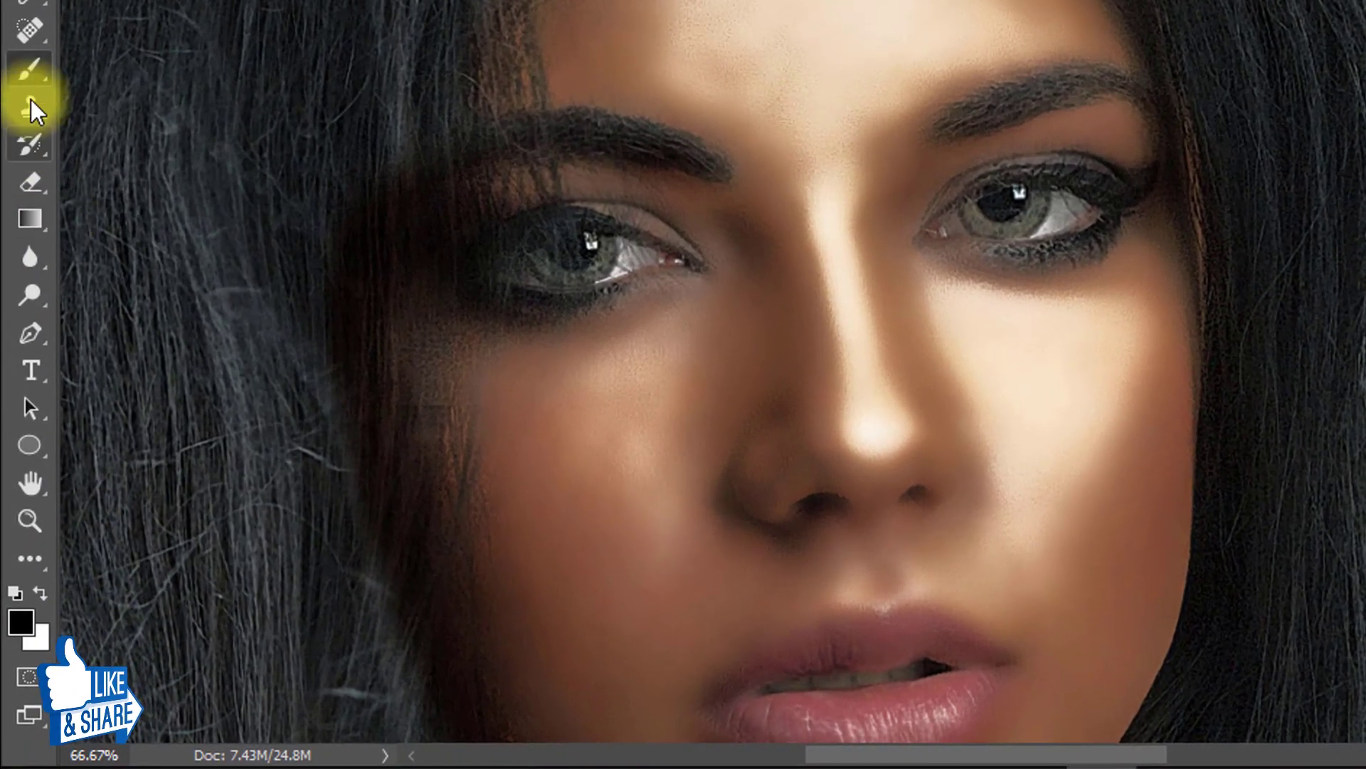
right_click(21, 283)
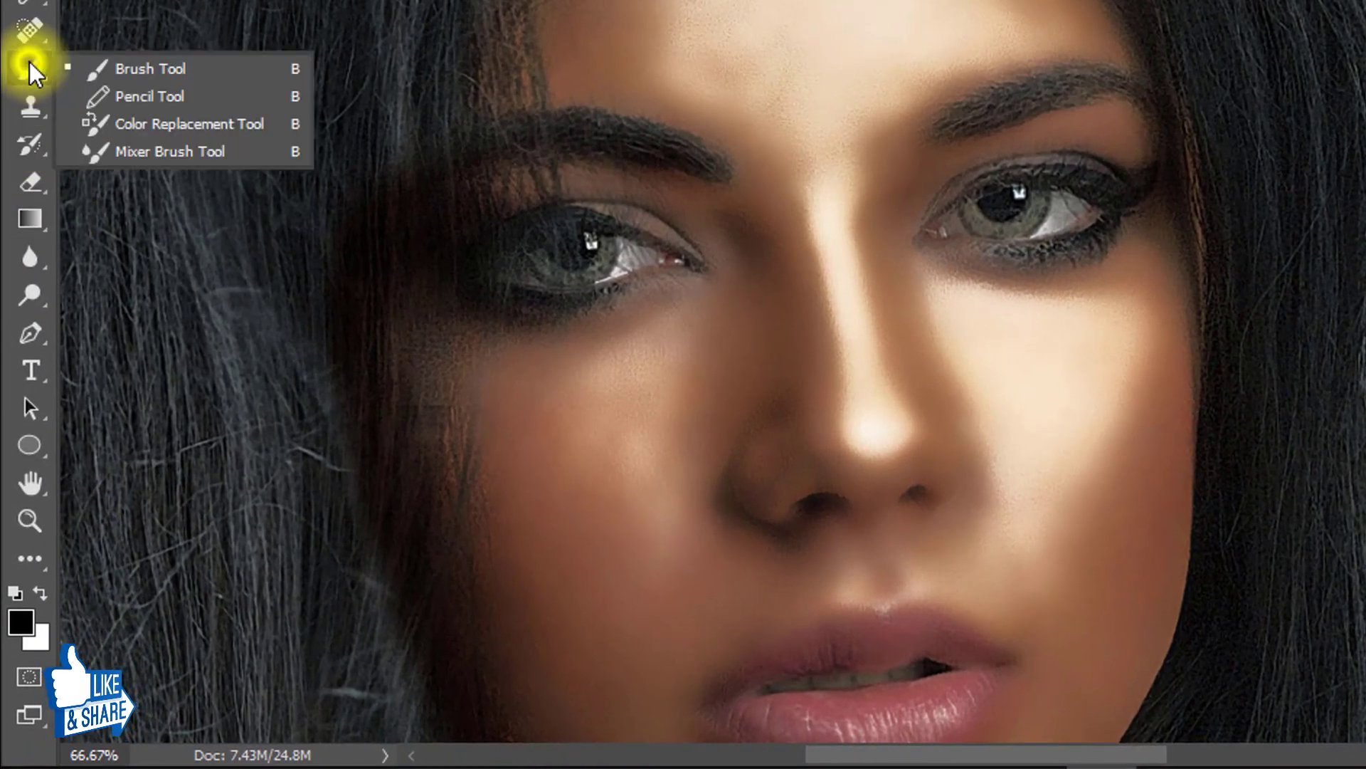
left_click(157, 71)
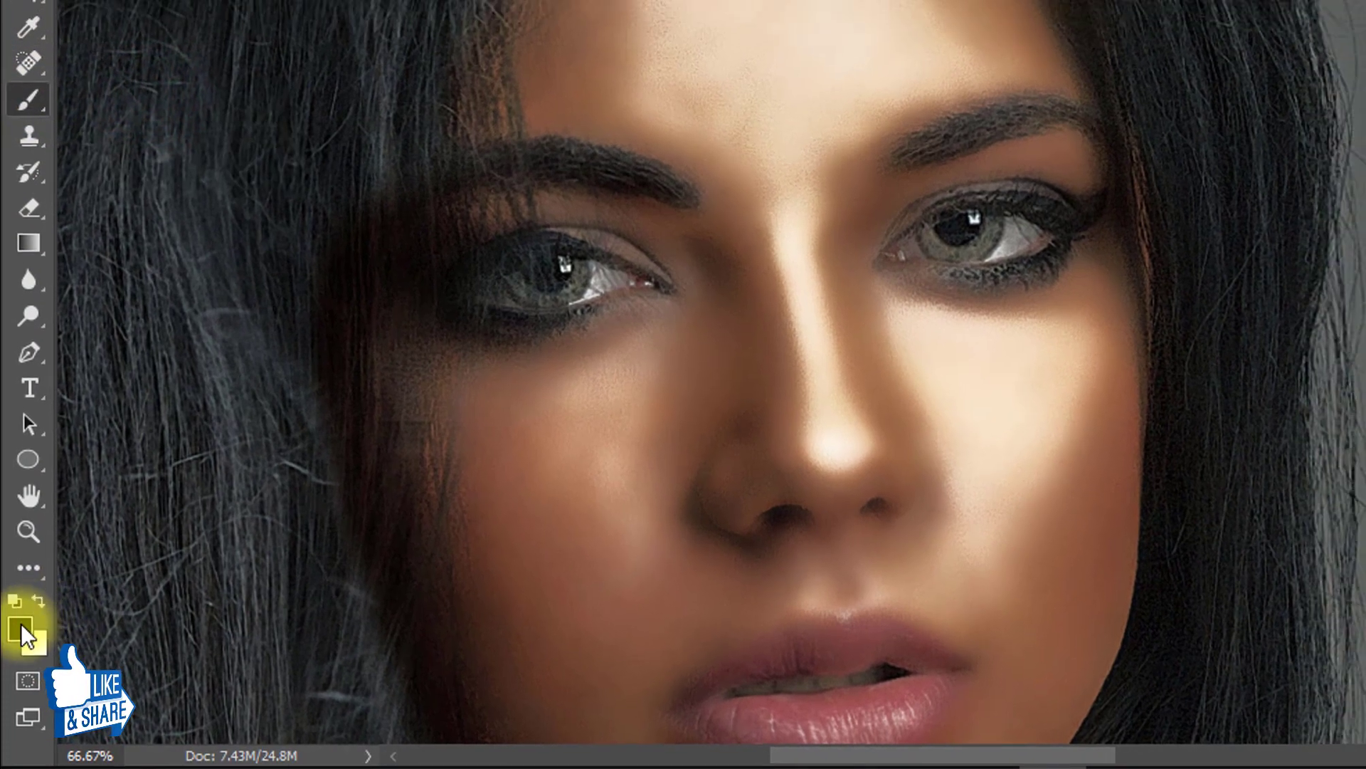
left_click_drag(634, 427, 611, 397)
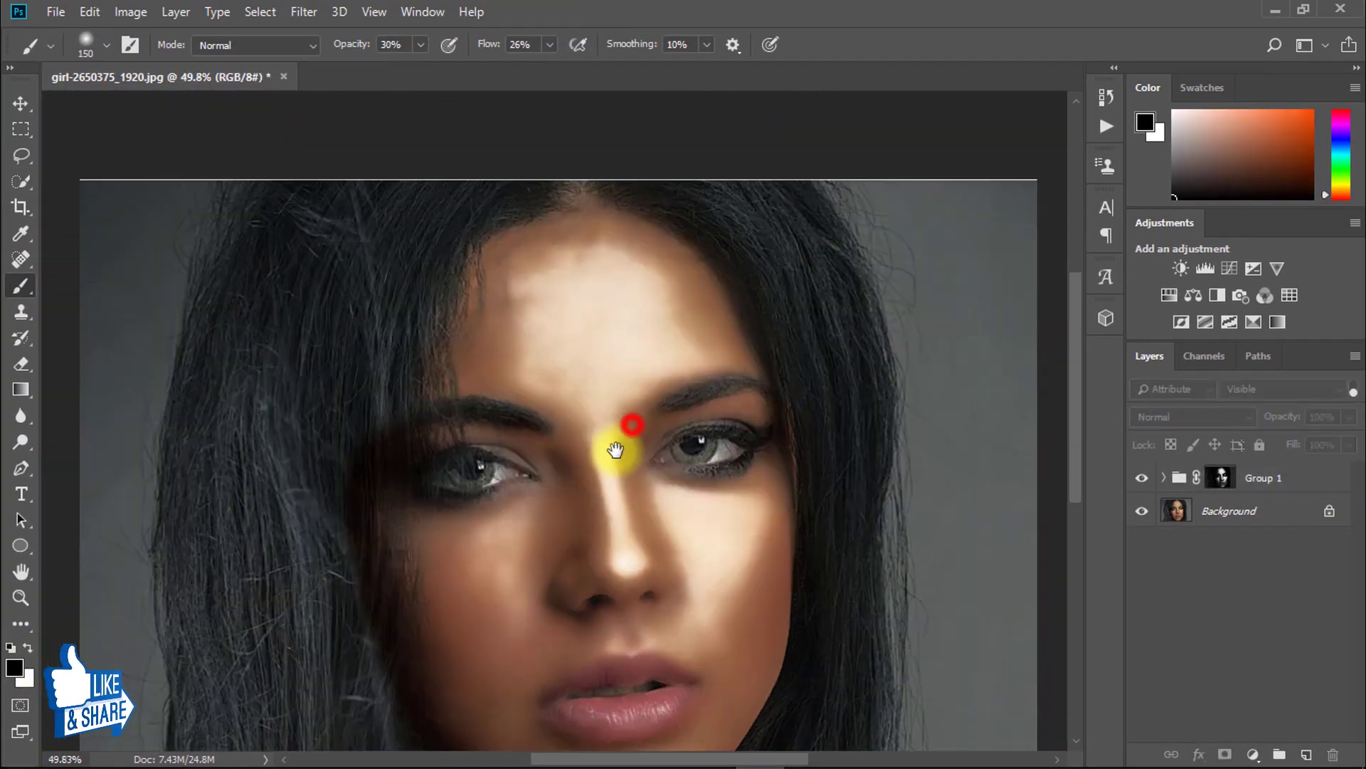
left_click(1221, 483)
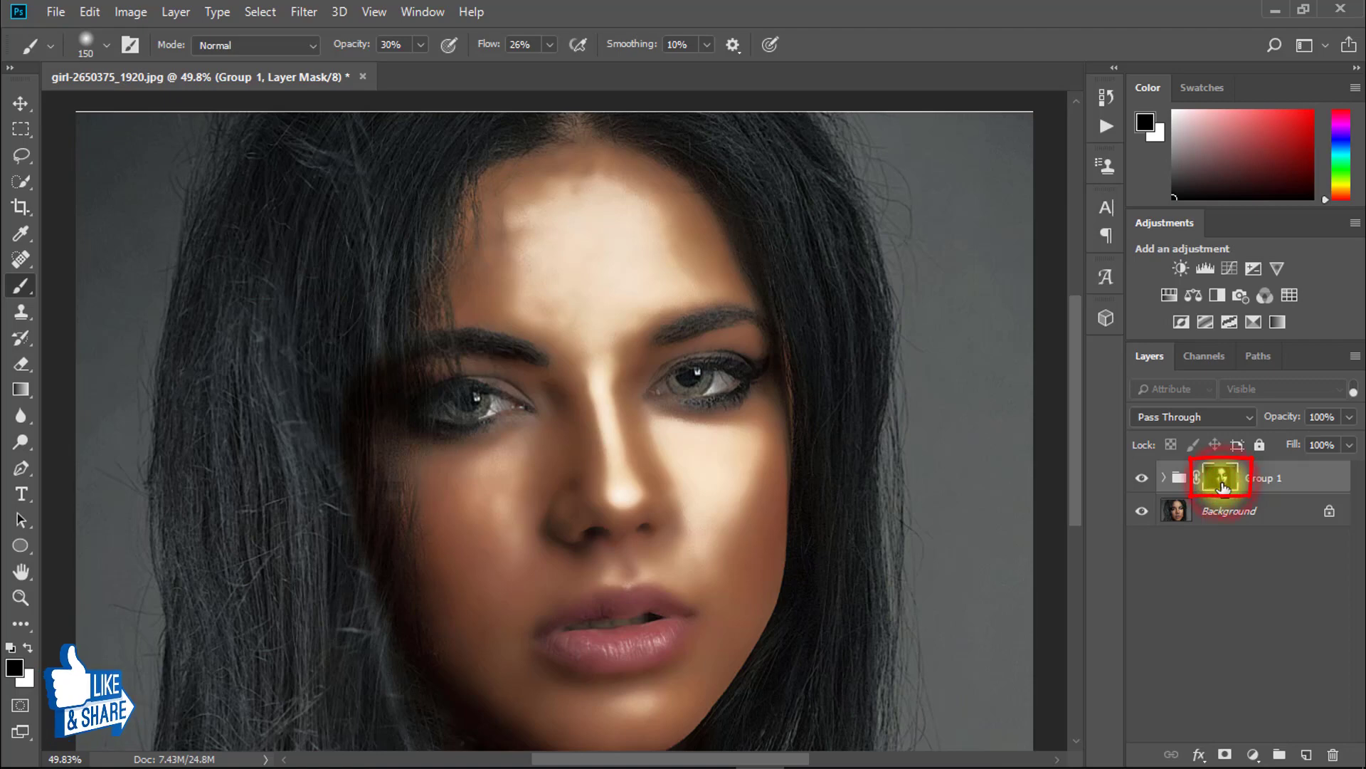
left_click(565, 296, "ctrl")
left_click(556, 278, "ctrl")
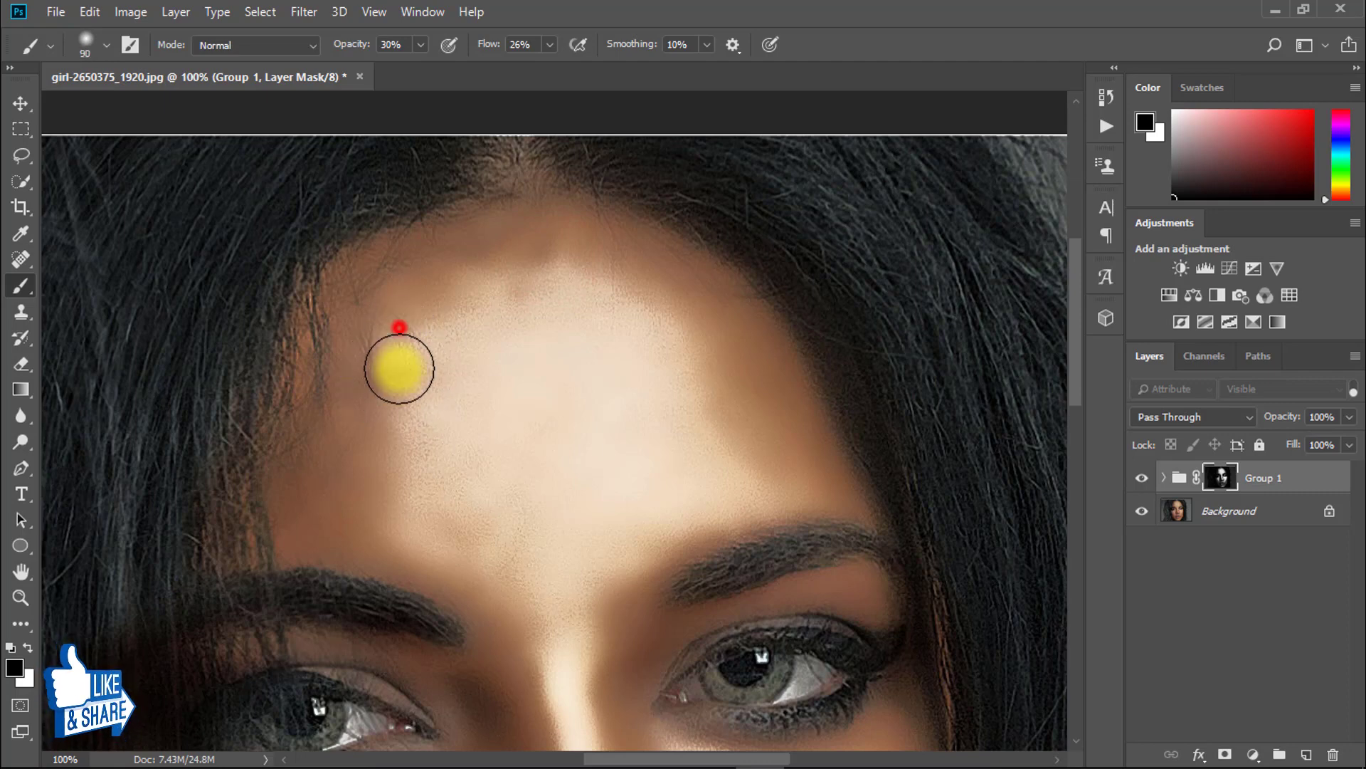
left_click_drag(385, 394, 390, 363)
left_click_drag(368, 429, 366, 369)
left_click_drag(403, 416, 400, 391)
left_click_drag(399, 361, 406, 394)
left_click_drag(407, 332, 419, 317)
mouse_move(402, 345)
left_mouse_down()
mouse_move(409, 396)
mouse_move(438, 326)
mouse_move(426, 317)
mouse_move(457, 289)
mouse_move(582, 259)
mouse_move(568, 271)
mouse_move(647, 300)
mouse_move(641, 311)
mouse_move(581, 260)
mouse_move(715, 405)
mouse_move(651, 338)
mouse_move(655, 310)
left_mouse_up()
left_click_drag(731, 420, 733, 436)
left_click_drag(714, 385, 727, 448)
left_click_drag(725, 461, 683, 345)
left_click_drag(671, 329, 669, 326)
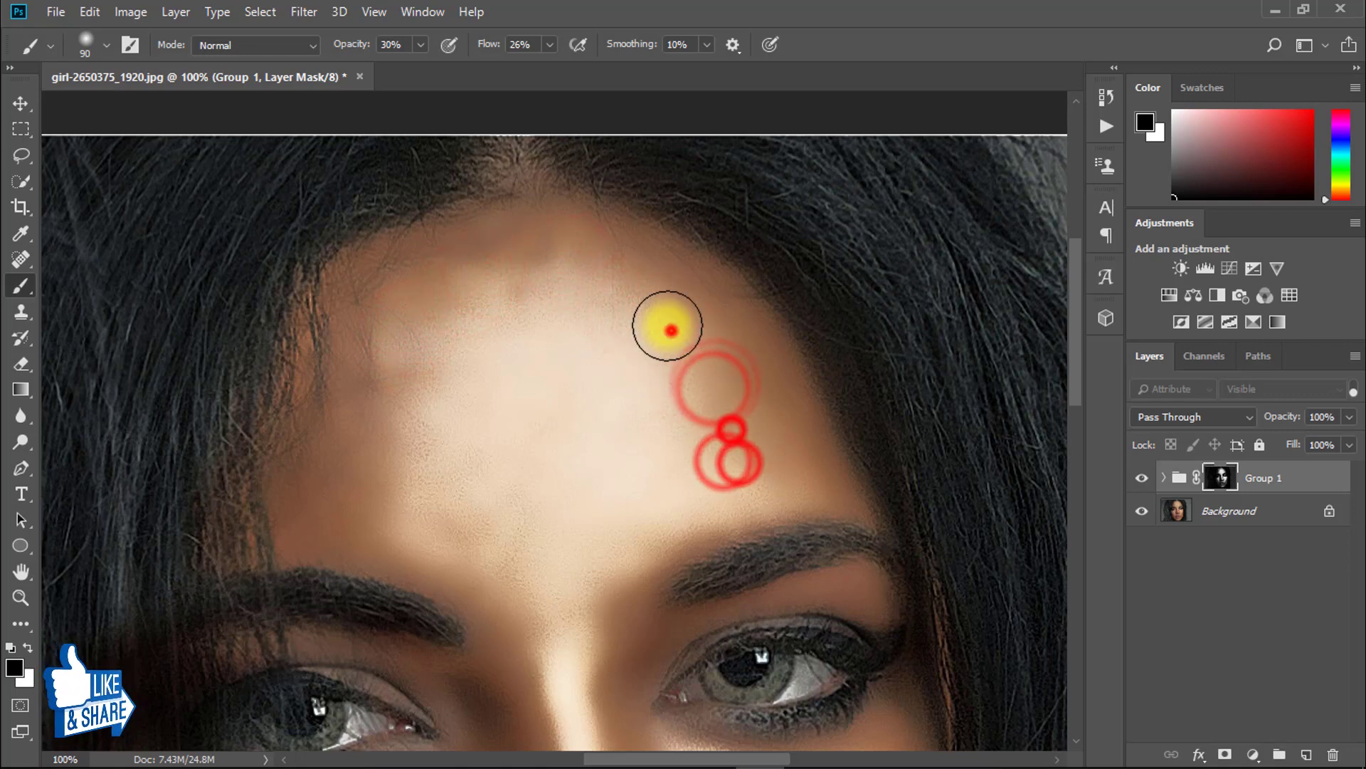
Soften the forehead highlight further on the mask with a 150 px black brush at 46% opacity and 26% flow
mouse_move(523, 253)
left_mouse_down()
mouse_move(604, 253)
mouse_move(680, 288)
left_mouse_up()
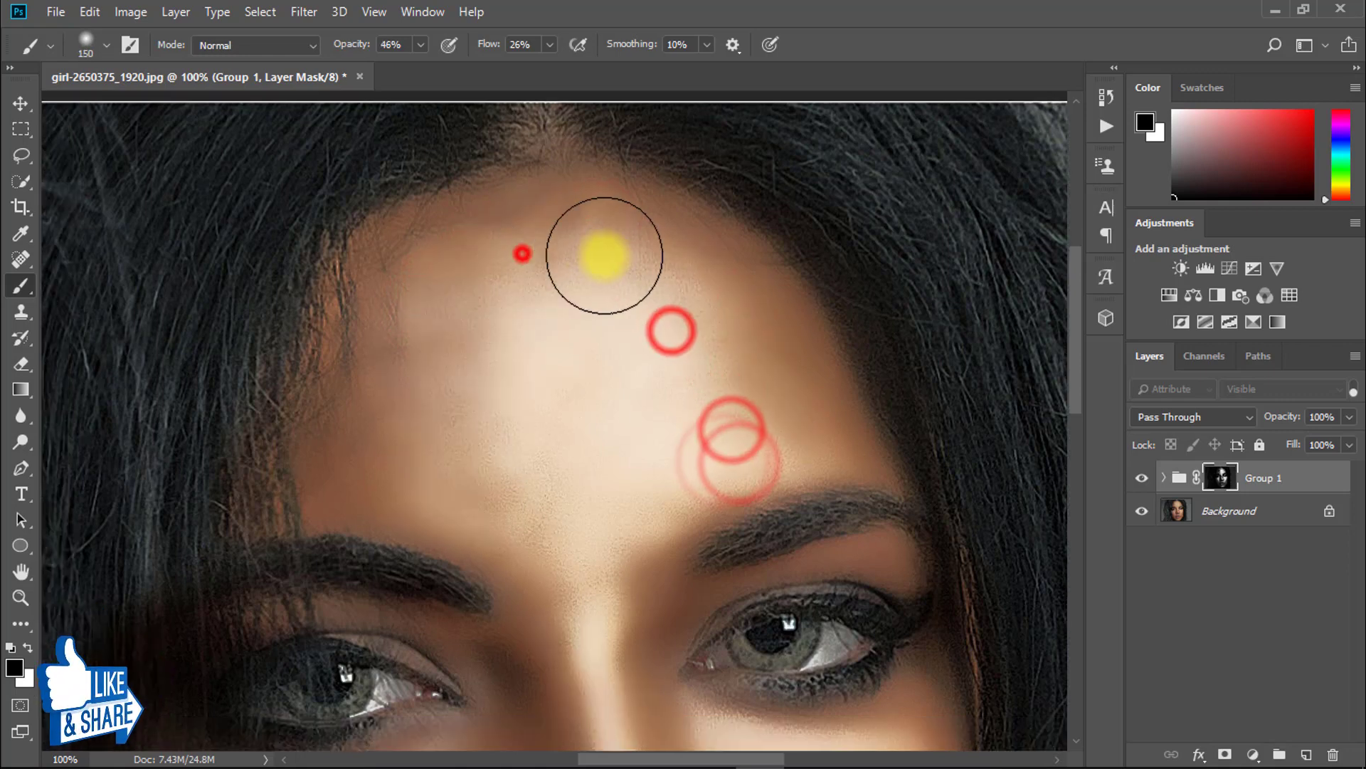
mouse_move(688, 296)
left_mouse_down()
mouse_move(712, 319)
mouse_move(641, 263)
mouse_move(433, 344)
mouse_move(412, 381)
mouse_move(404, 369)
left_mouse_up()
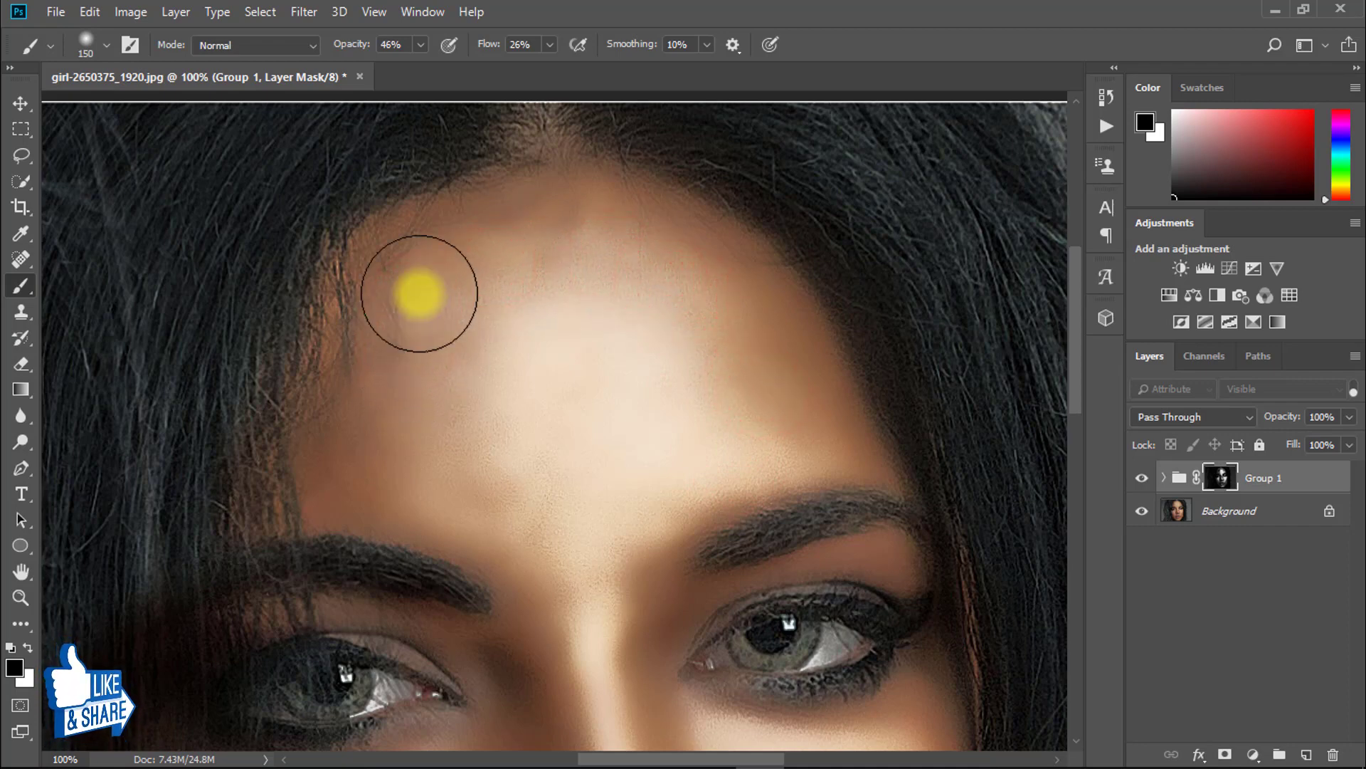
mouse_move(432, 282)
left_mouse_down()
mouse_move(454, 497)
mouse_move(476, 515)
mouse_move(475, 486)
mouse_move(547, 560)
mouse_move(553, 626)
mouse_move(606, 599)
mouse_move(617, 507)
mouse_move(531, 469)
left_mouse_up()
mouse_move(506, 405)
left_mouse_down()
mouse_move(607, 241)
mouse_move(528, 227)
left_mouse_up()
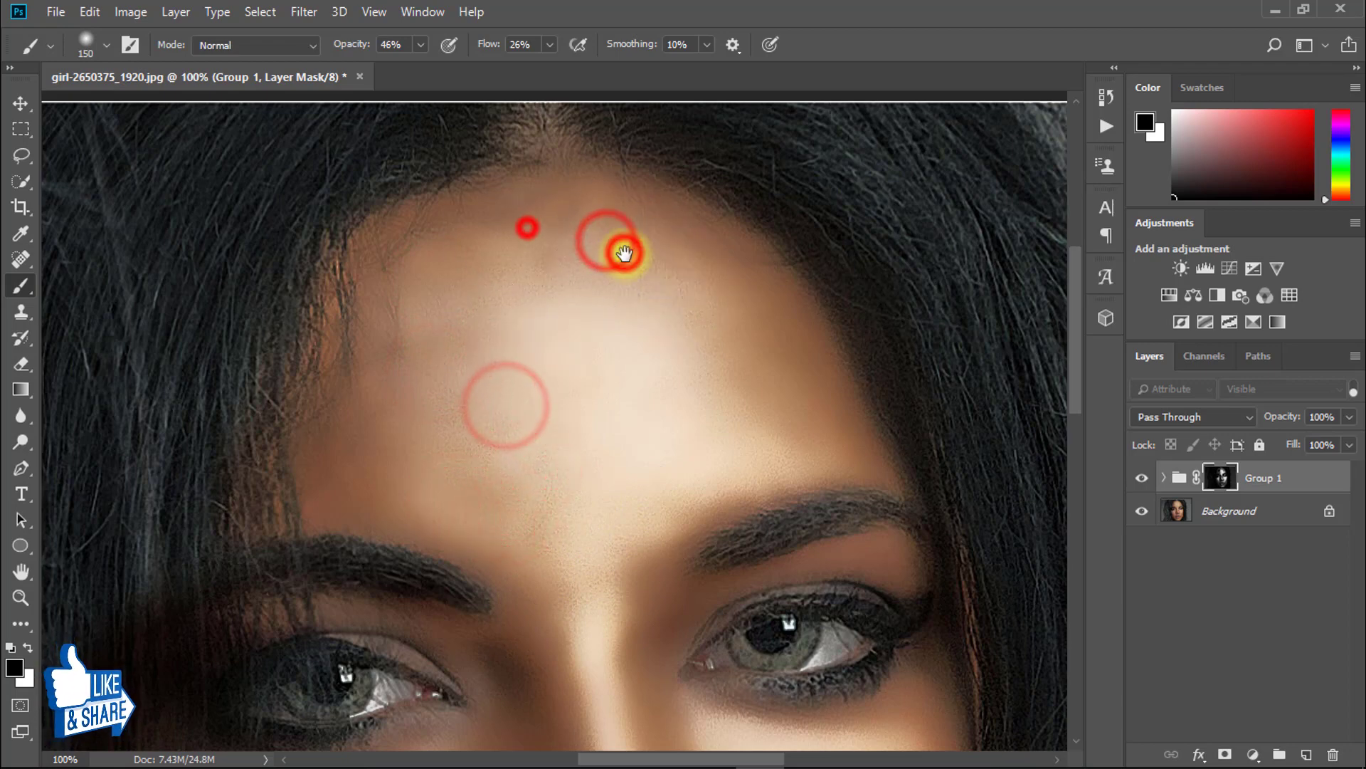
left_click_drag(607, 317, 536, 306)
left_click_drag(562, 390, 586, 415)
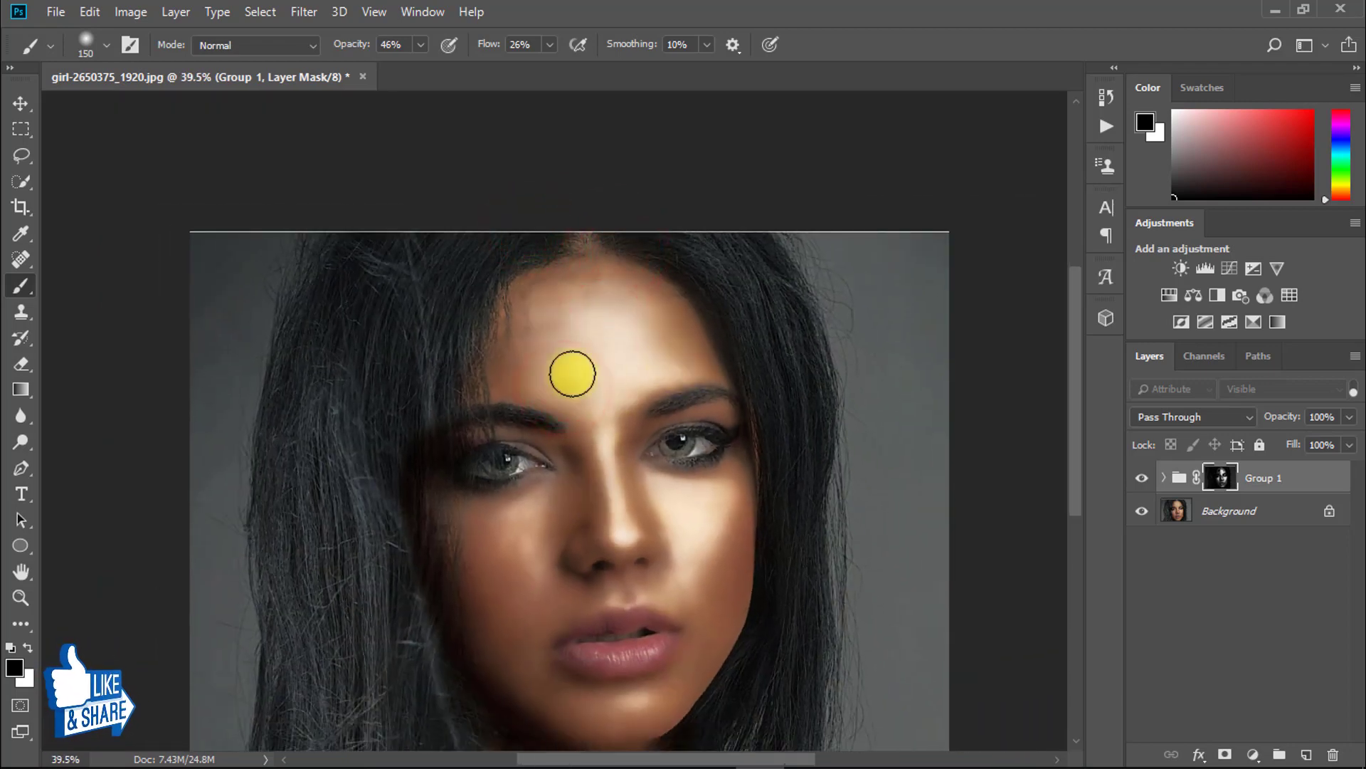
left_click_drag(563, 364, 575, 362)
left_click_drag(552, 281, 533, 332)
mouse_move(561, 406)
left_mouse_down()
mouse_move(579, 424)
mouse_move(640, 418)
mouse_move(648, 509)
left_mouse_up()
Blend the effect around the nose and cheeks on the group's mask, changing the black brush to 30% opacity and 41% flow
left_click(568, 474, "ctrl")
mouse_move(527, 448)
left_mouse_down()
mouse_move(510, 470)
mouse_move(505, 442)
left_mouse_up()
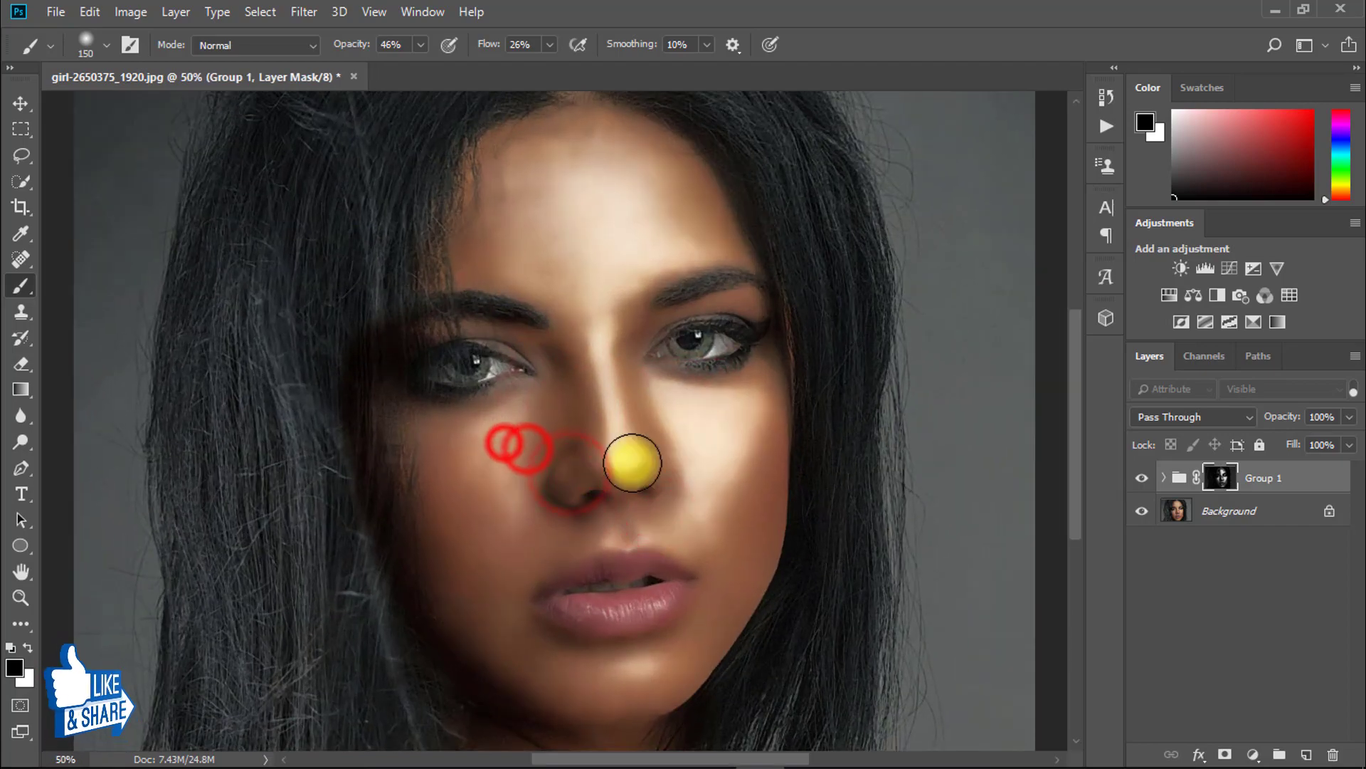
left_click_drag(639, 447, 656, 472)
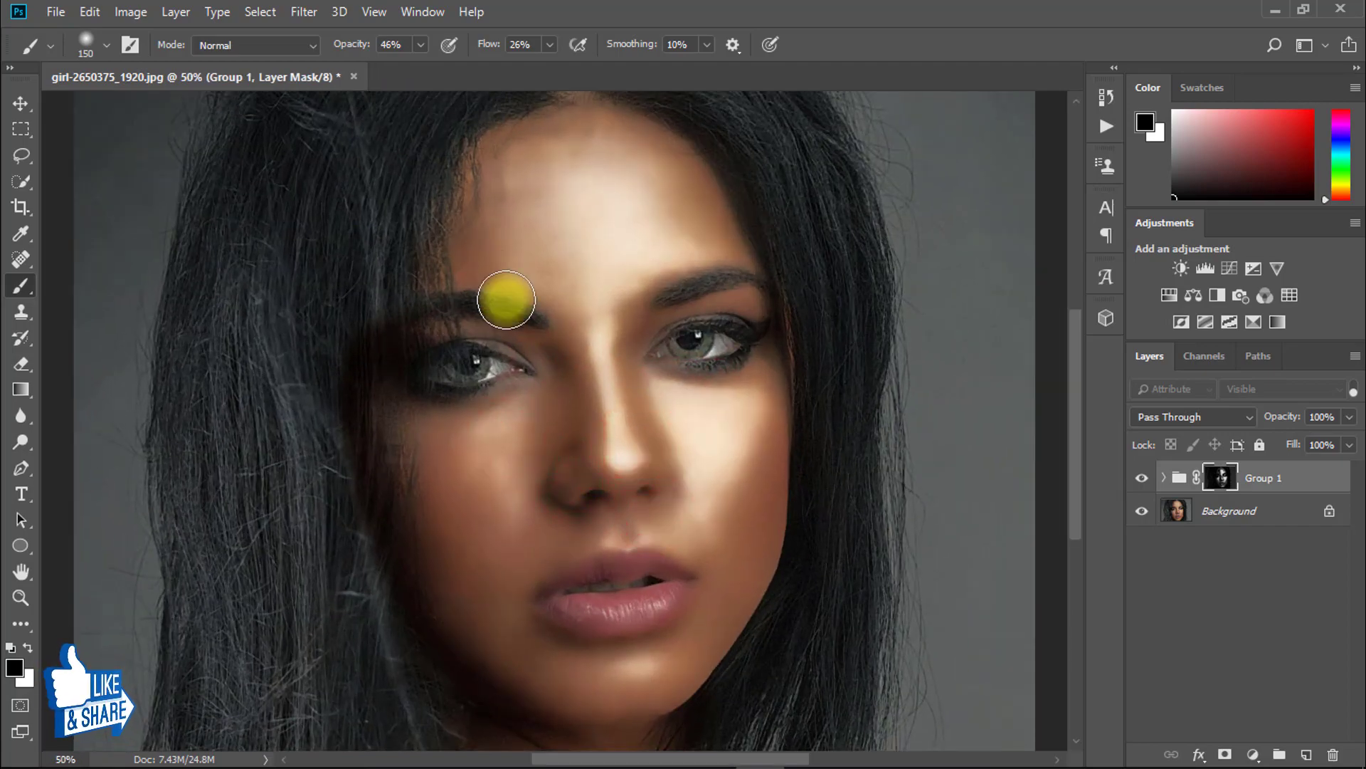
left_click(461, 428)
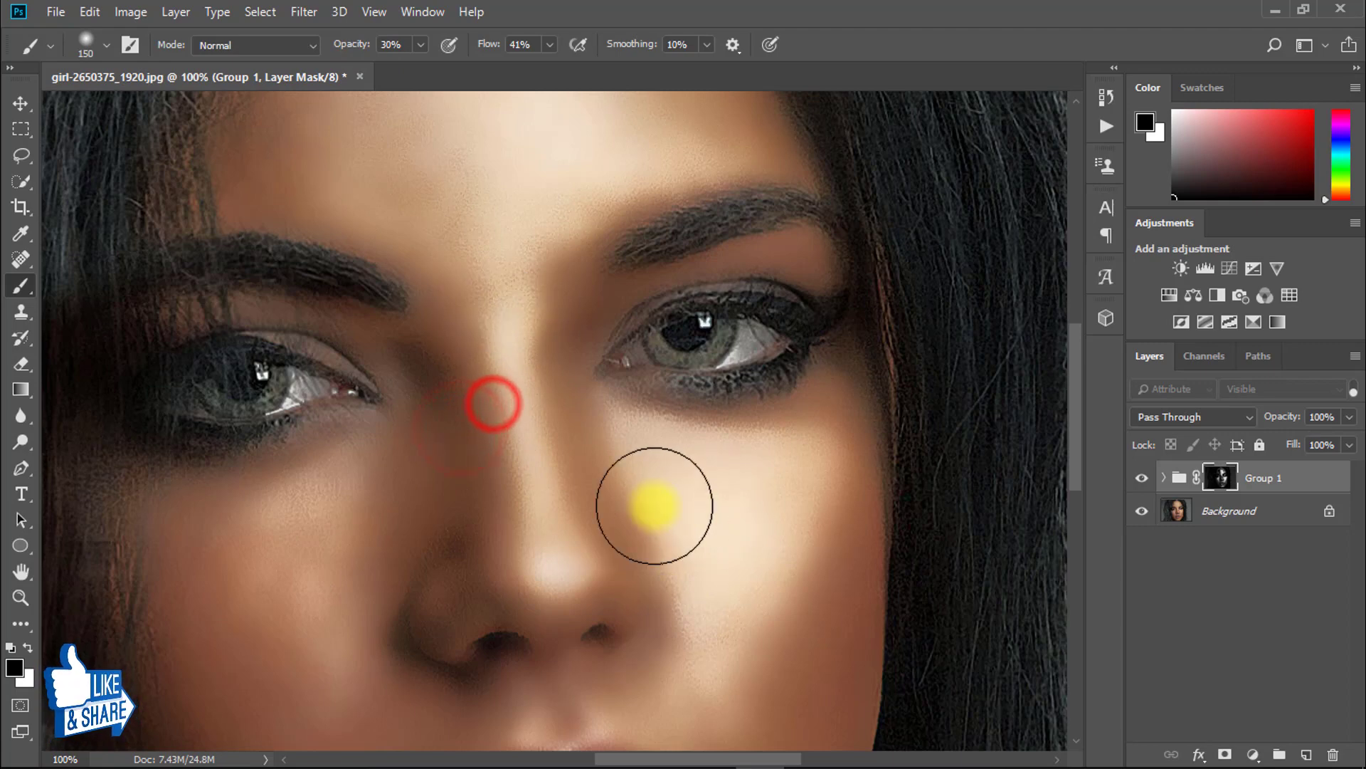
left_click_drag(696, 576, 723, 629)
mouse_move(784, 604)
left_mouse_down()
mouse_move(811, 525)
mouse_move(557, 558)
left_mouse_up()
left_click_drag(582, 506, 533, 566)
mouse_move(530, 577)
left_mouse_down()
mouse_move(564, 478)
mouse_move(525, 430)
mouse_move(584, 419)
left_mouse_up()
left_click(387, 496)
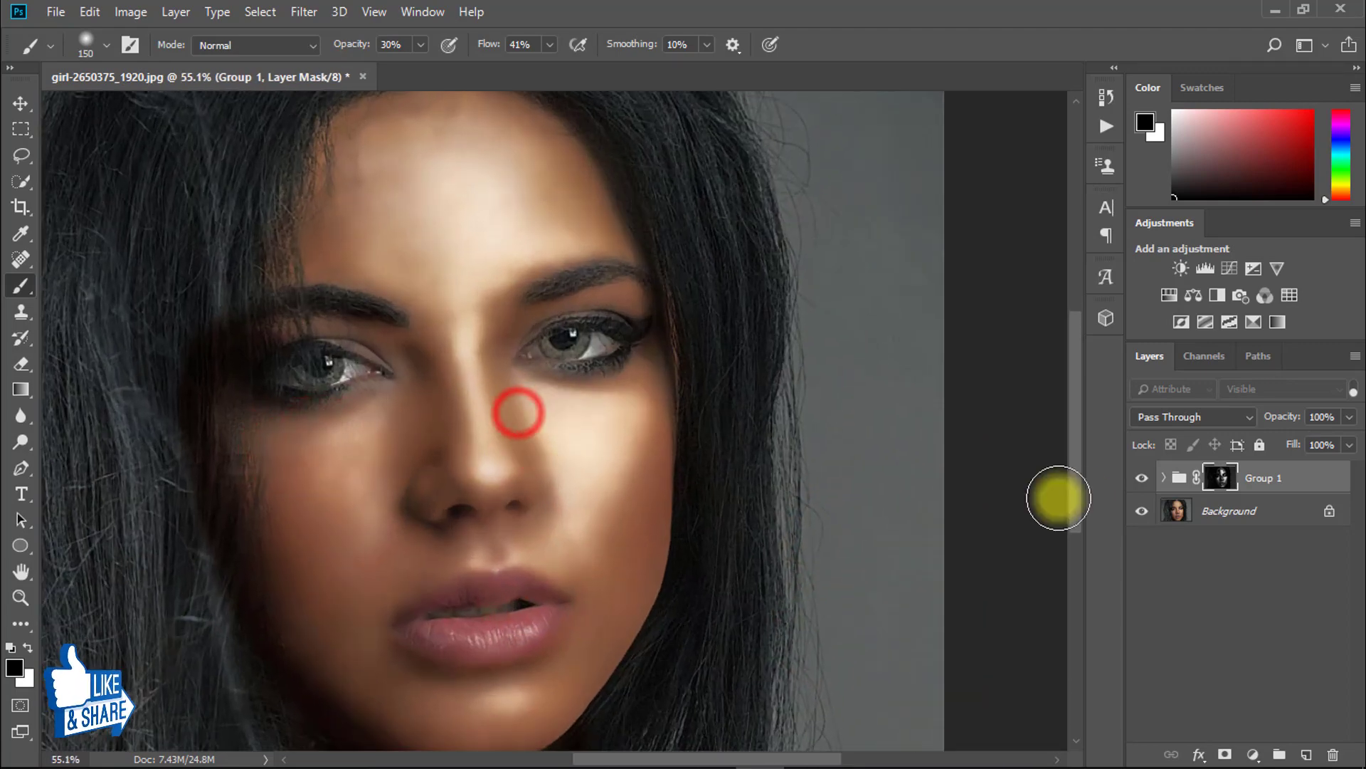
Switch Group 1 off and on to compare the retouched mask with the original, and inspect the eyes, nose and cheeks
left_click(1141, 479)
left_click(1142, 478)
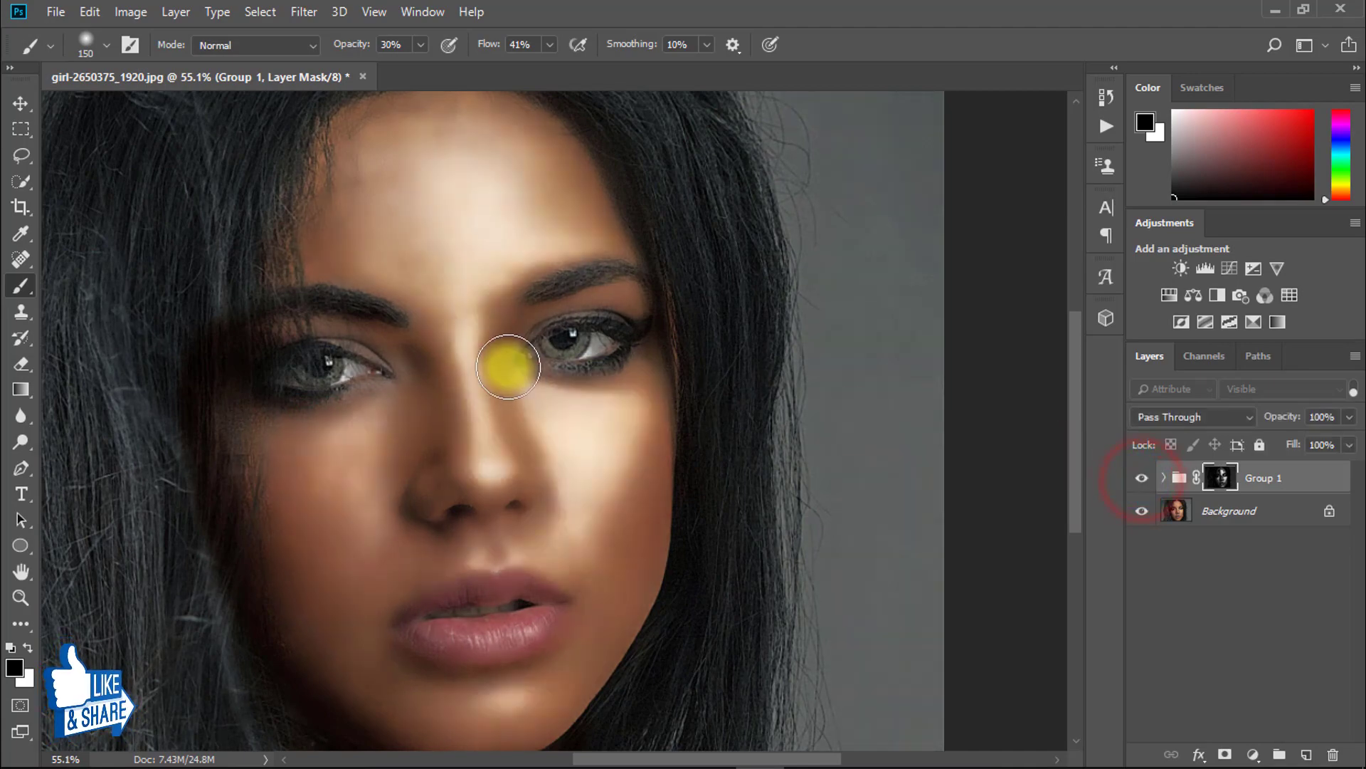
scroll(518, 363, "up", 1)
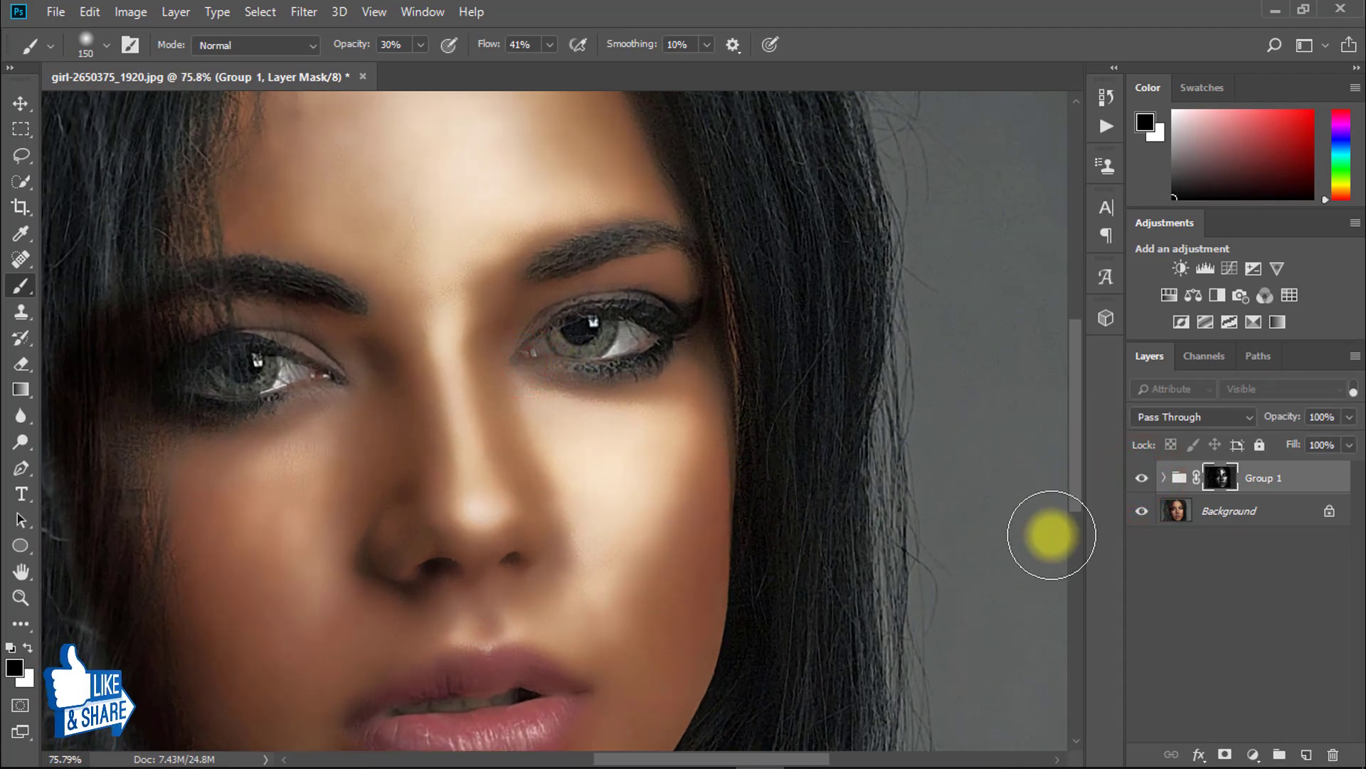
left_click_drag(708, 455, 665, 455)
left_click_drag(624, 445, 569, 451)
left_click_drag(555, 463, 719, 433)
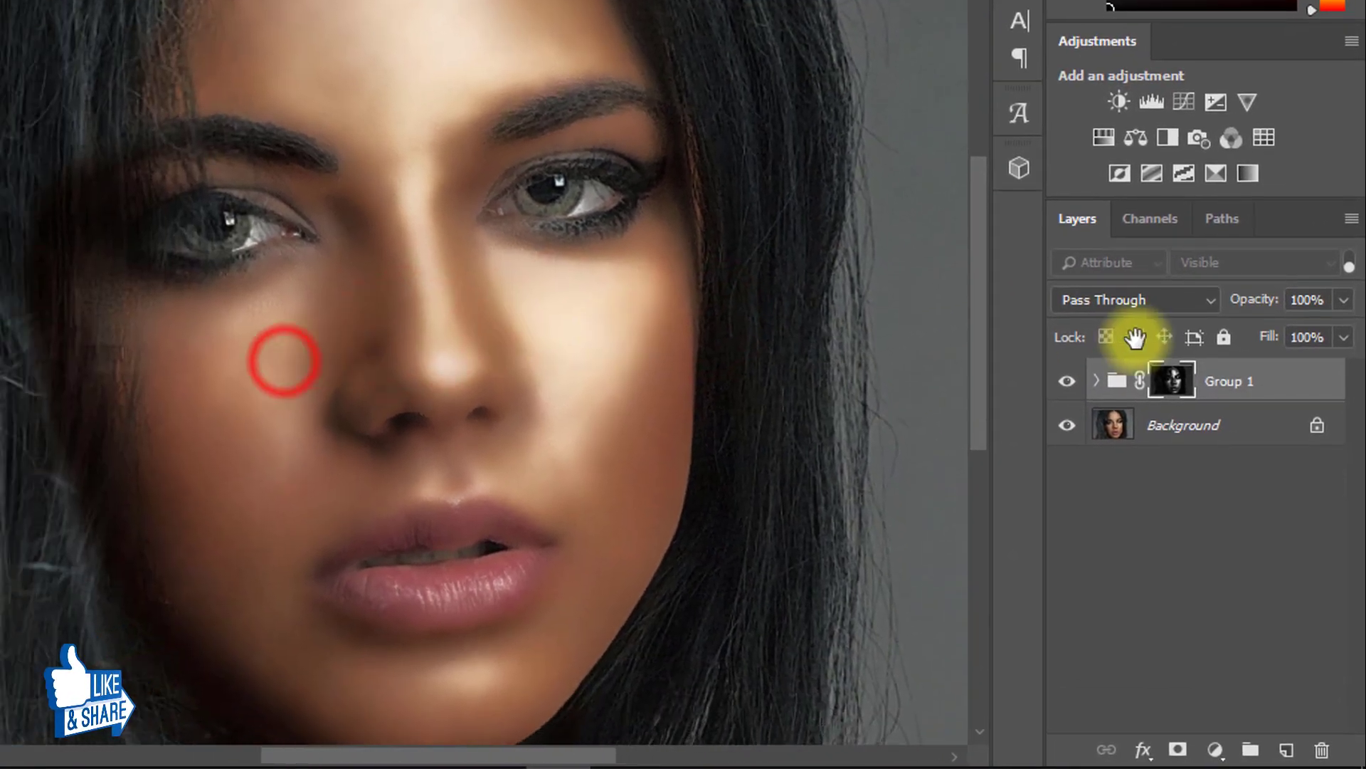
Reduce Group 1's opacity to 90% and toggle its visibility to check the softened effect on the face
left_click_drag(1136, 338, 1244, 299)
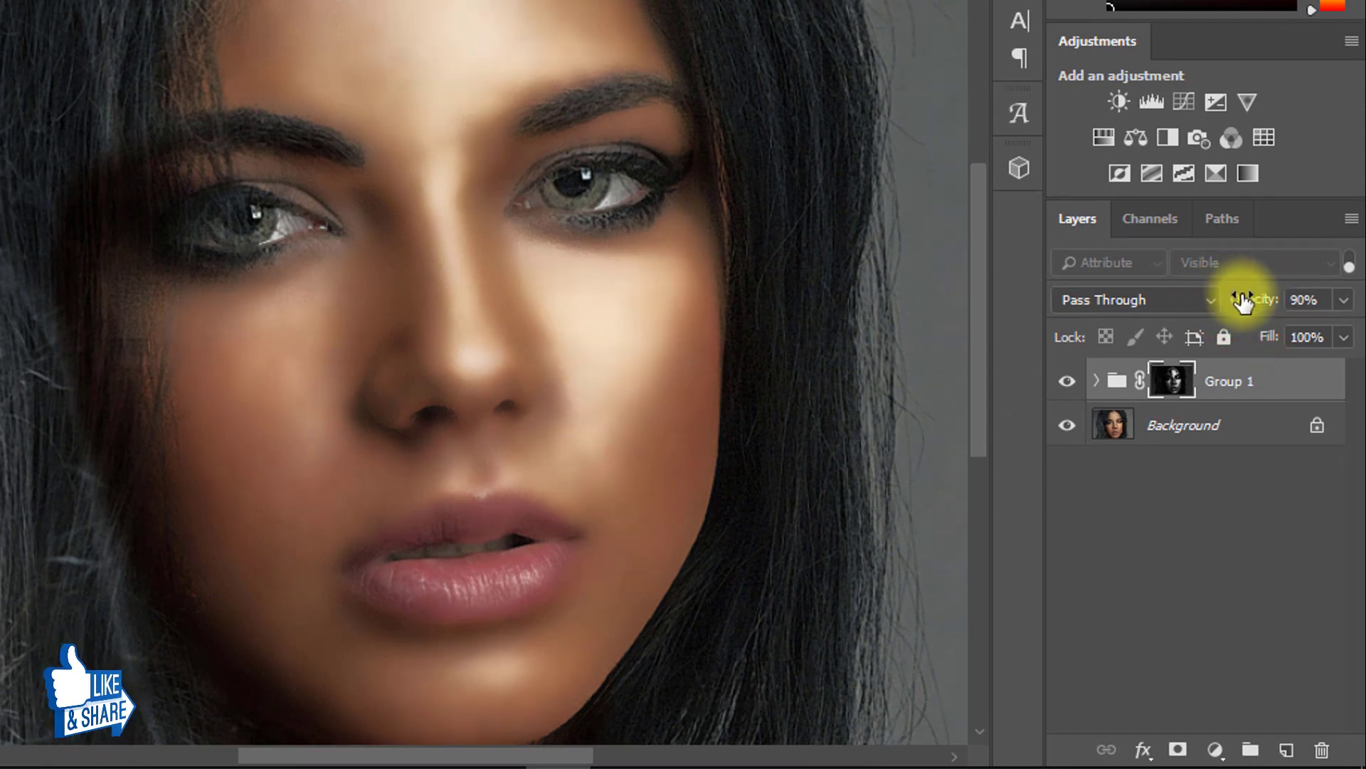
left_click_drag(567, 278, 401, 277)
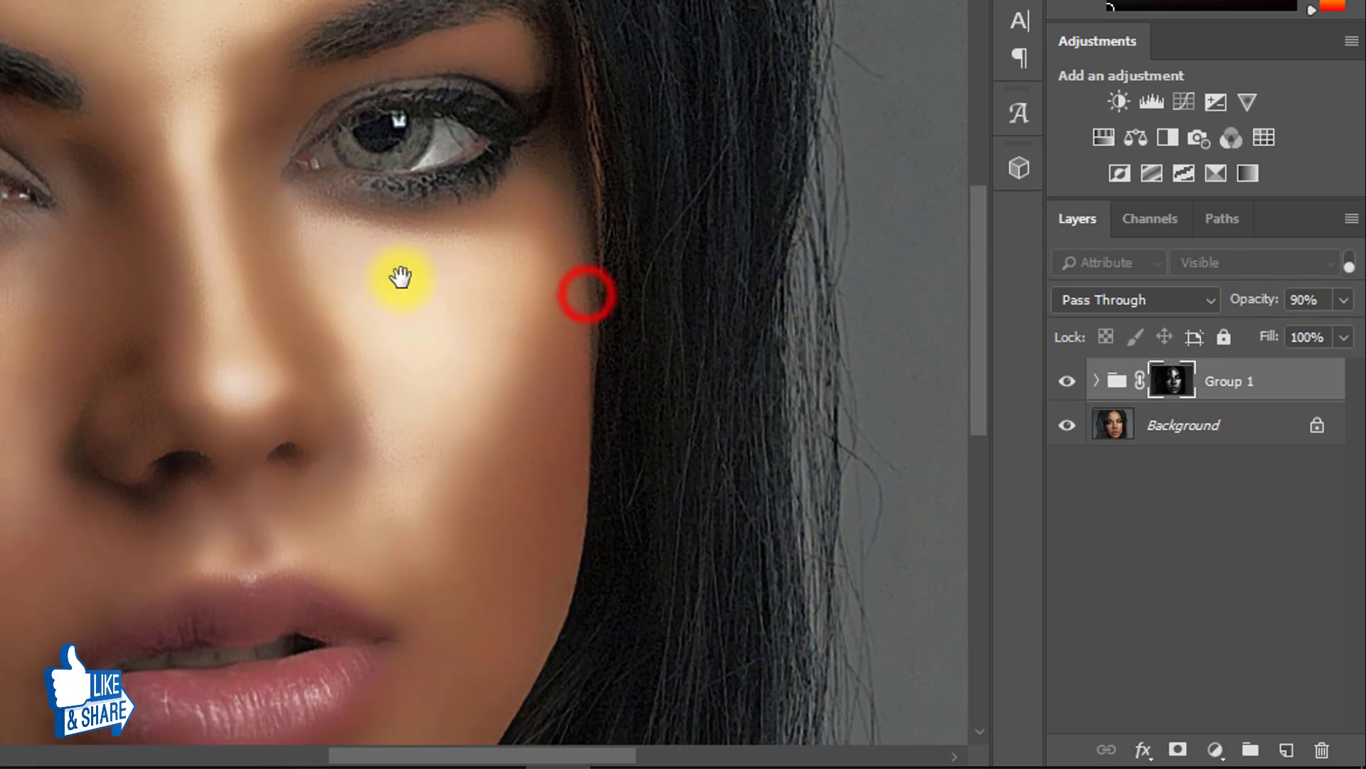
left_click(397, 281, "alt")
left_click(1066, 381)
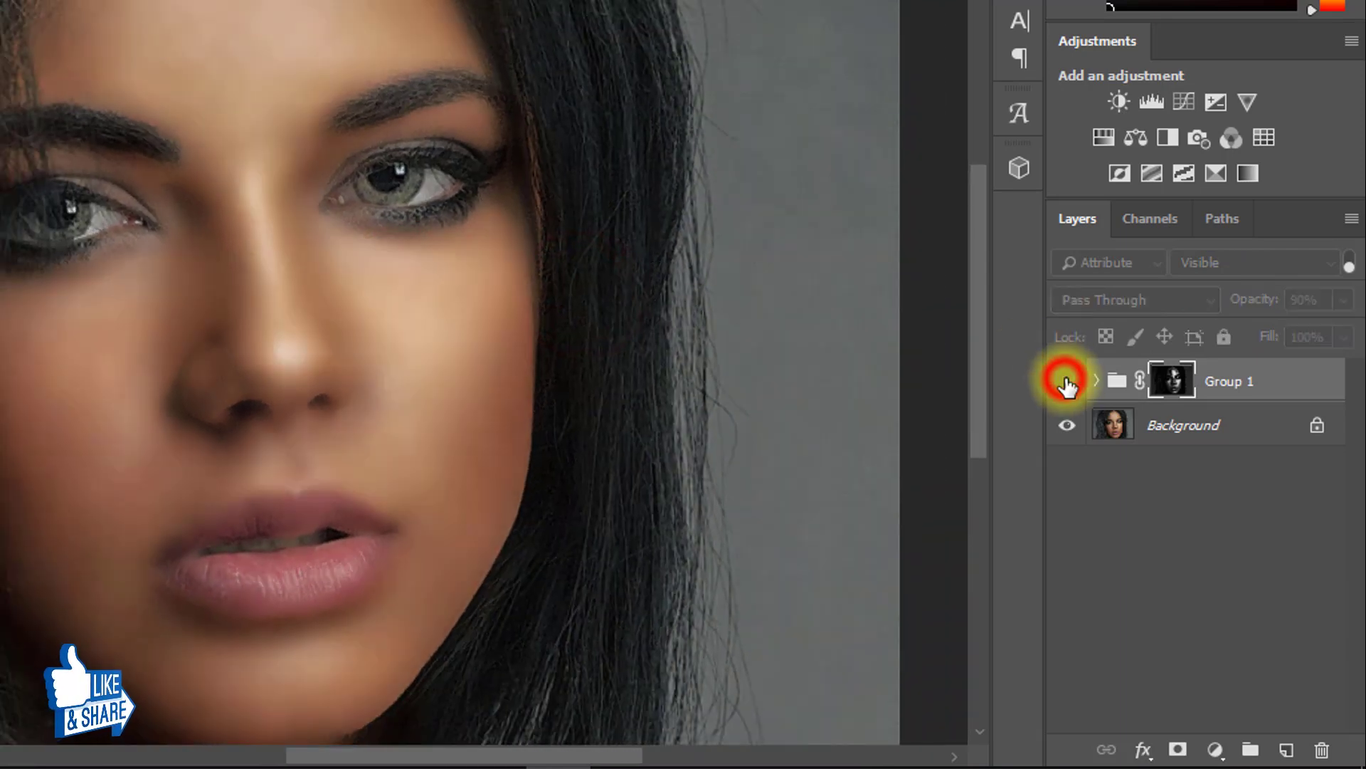
left_click(1066, 381)
Add a Solid Color fill layer in white (ffffff) above Group 1
left_click(1229, 434)
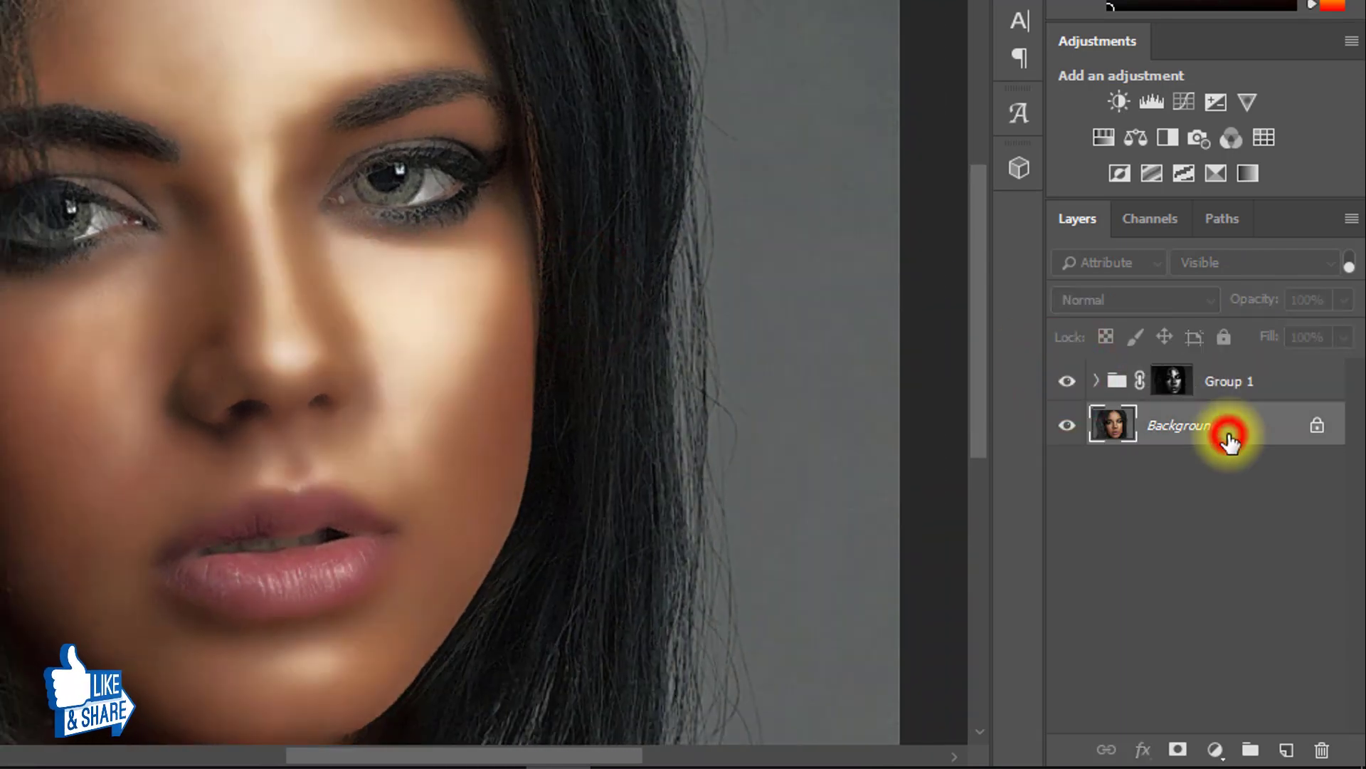
left_click(1254, 388)
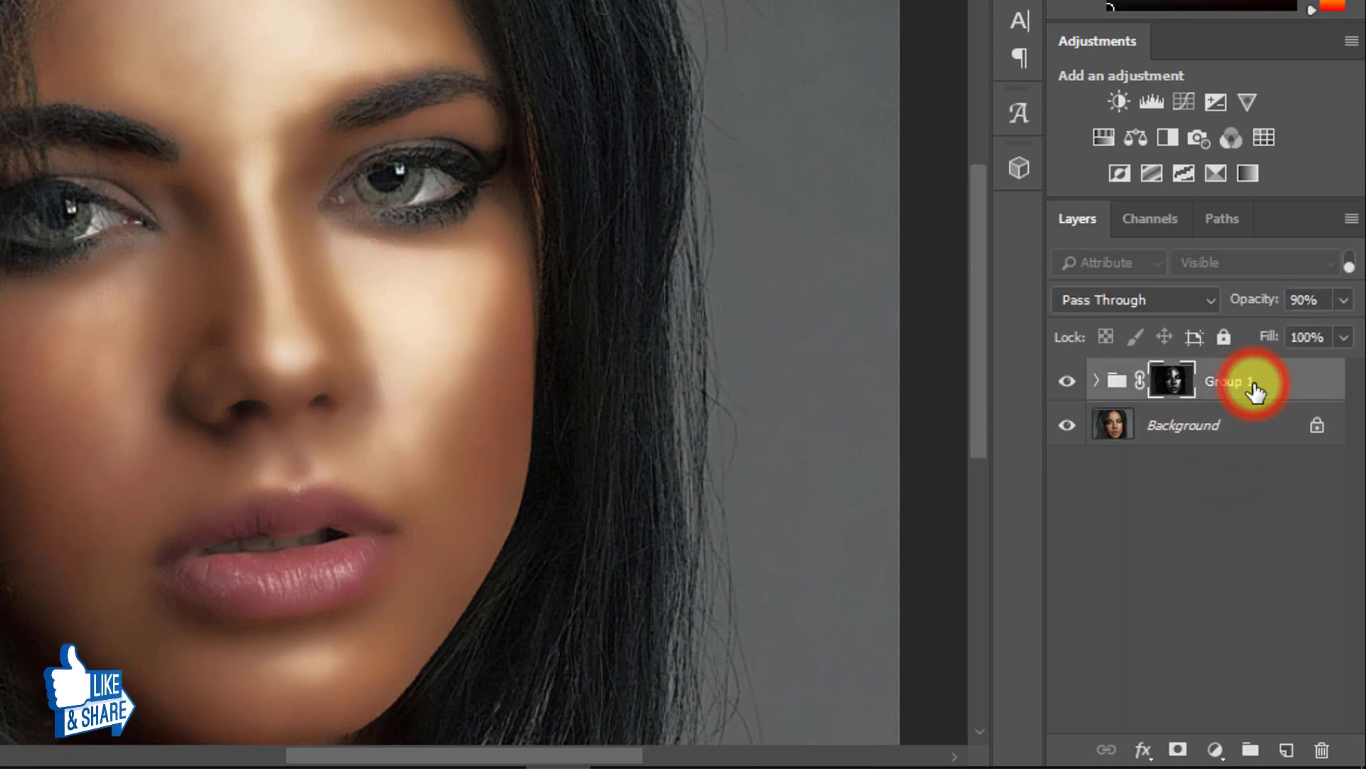
left_click(1219, 748)
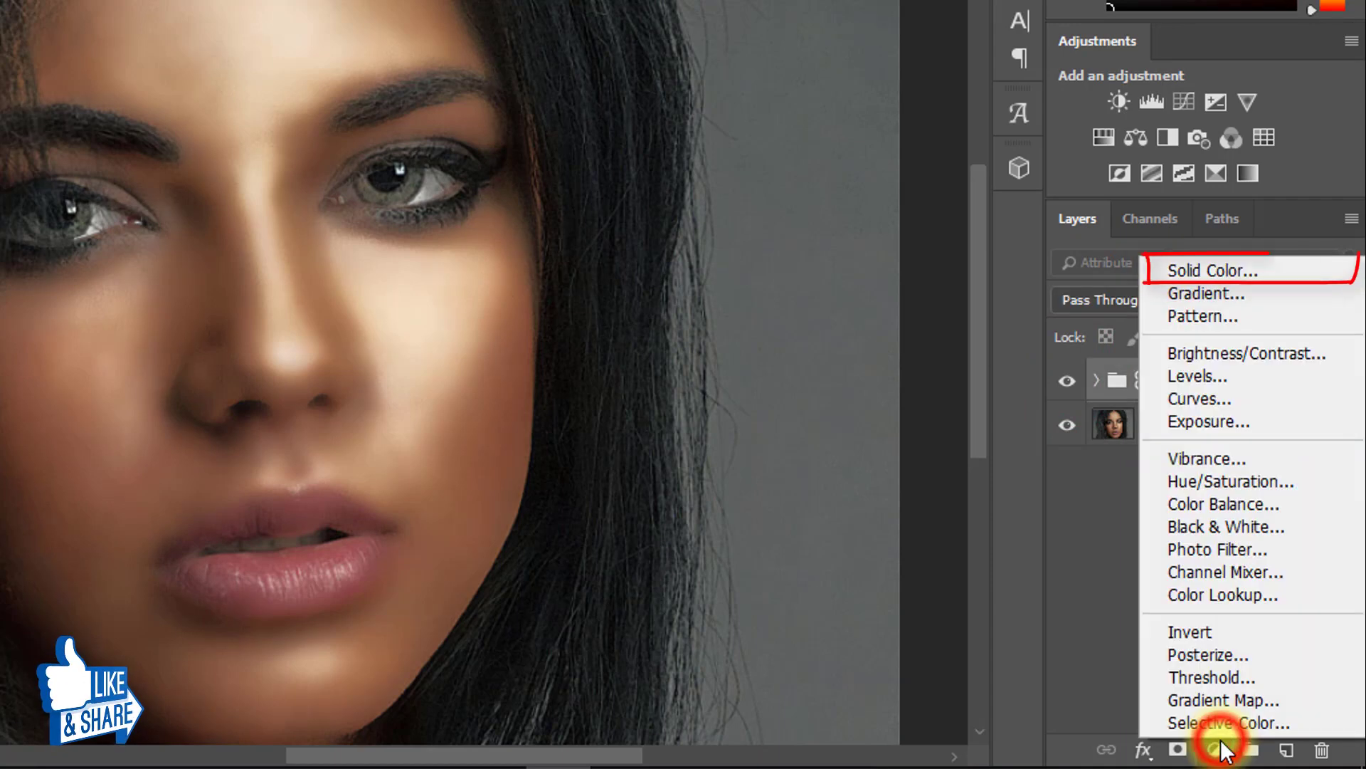
left_click(1246, 260)
left_click_drag(714, 356, 533, 256)
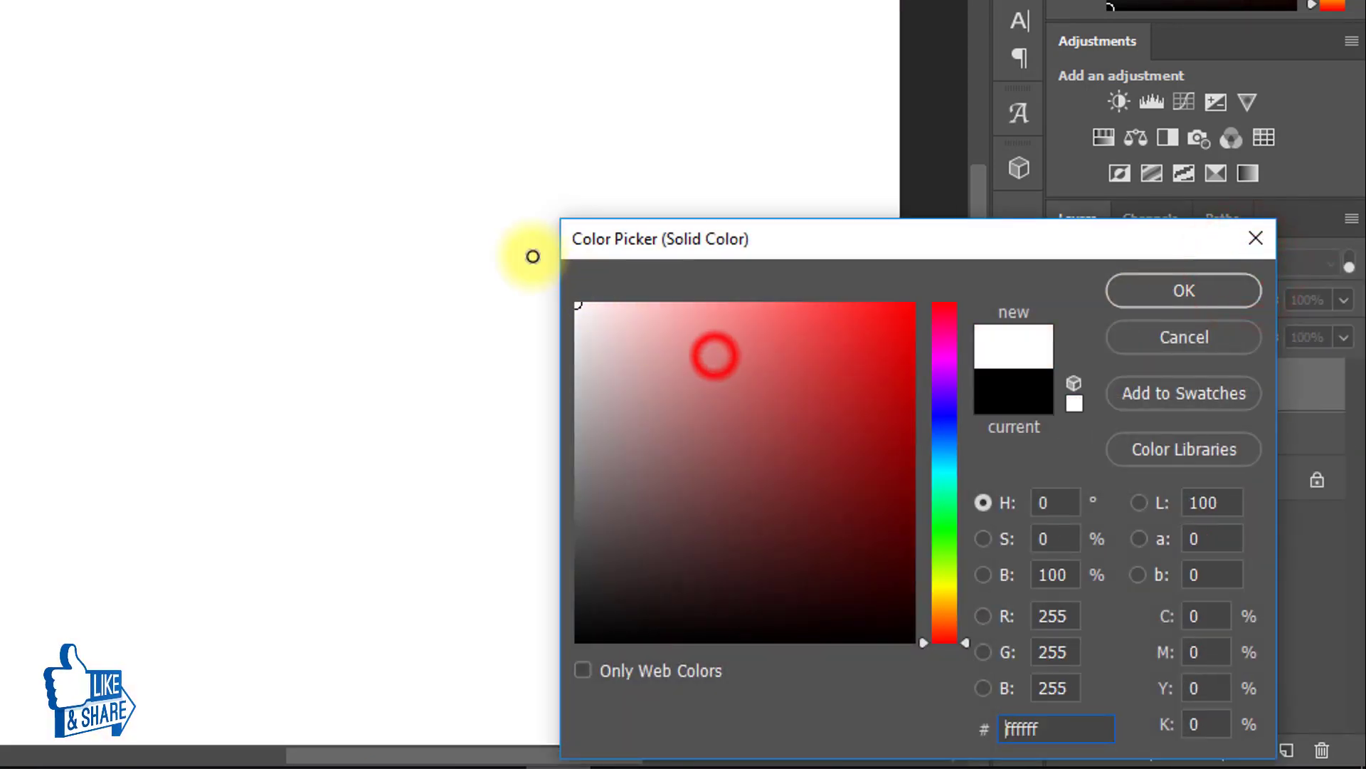
left_click(1151, 287)
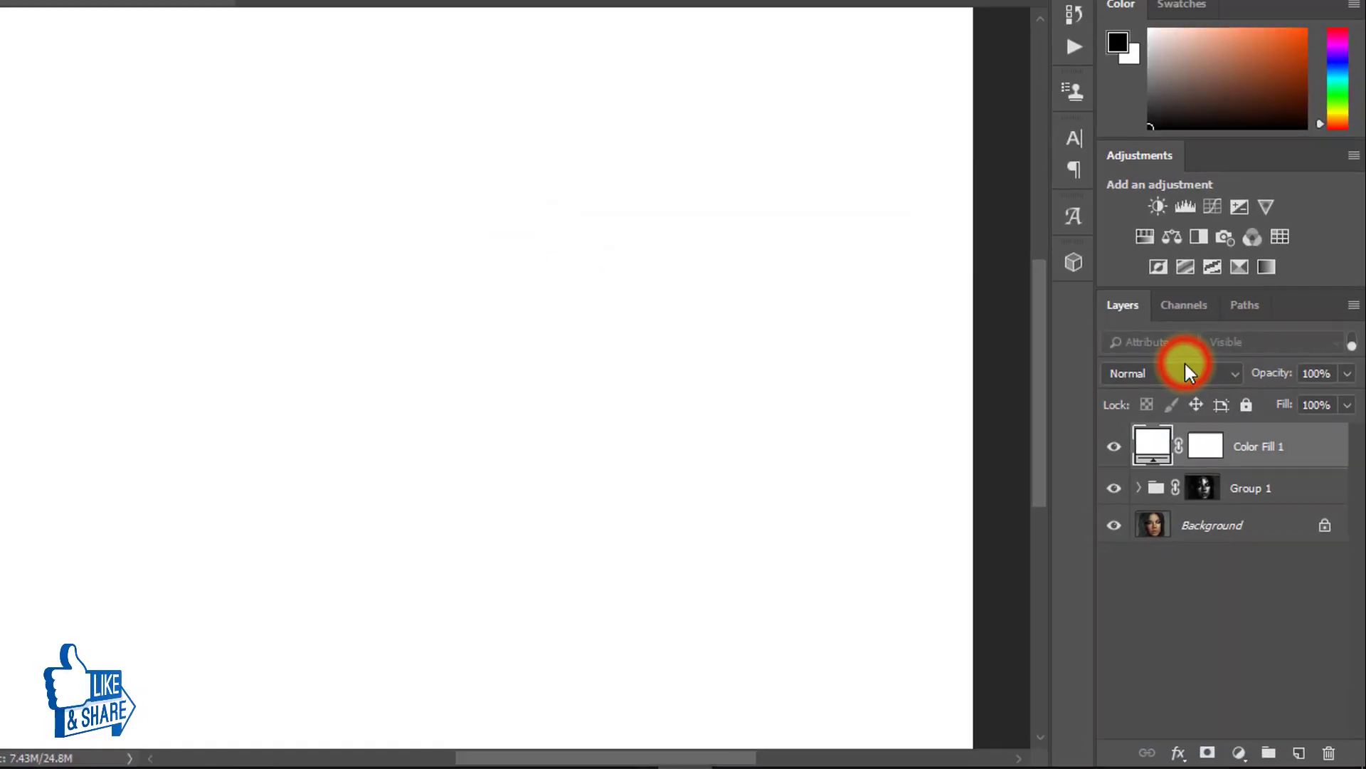
In the white fill layer's blending options, set the Underlying Layer shadow slider to 117 and apply it
right_click(1269, 484)
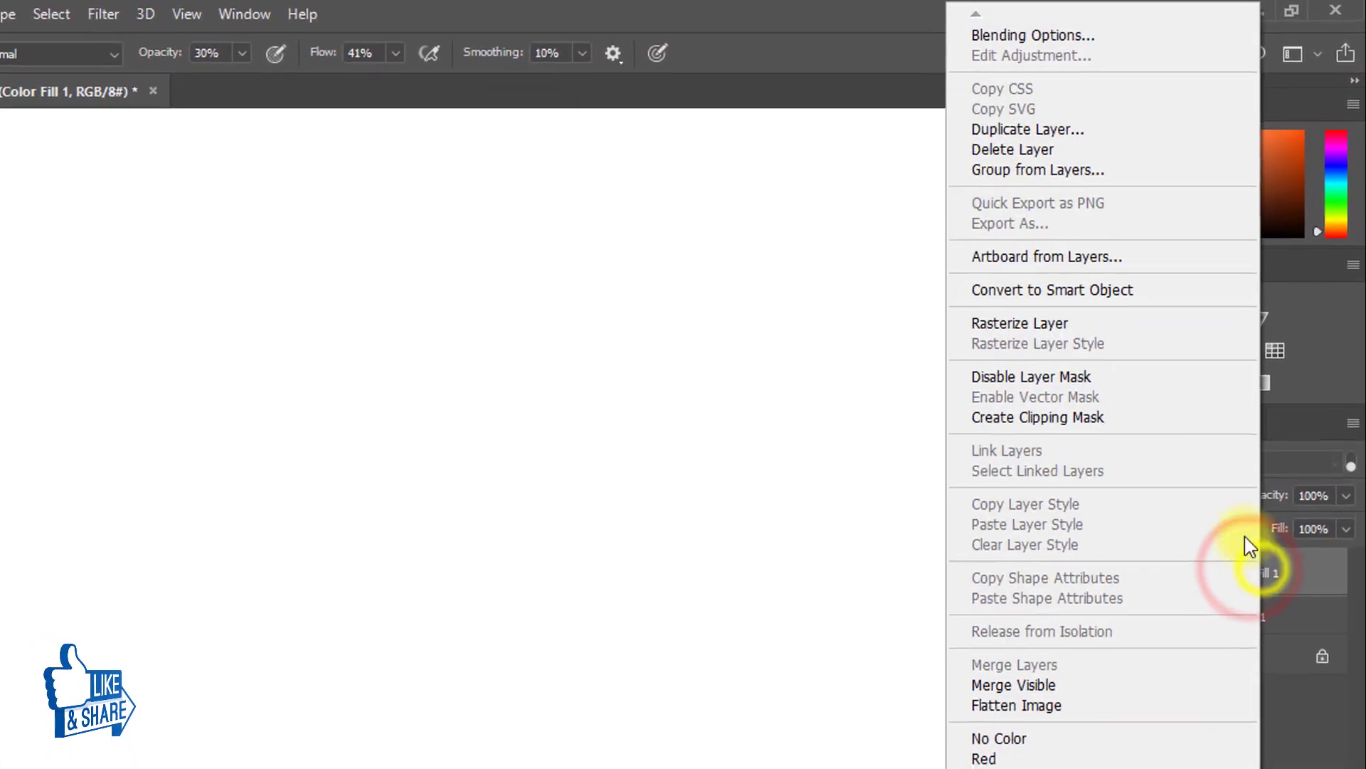
left_click(1093, 29)
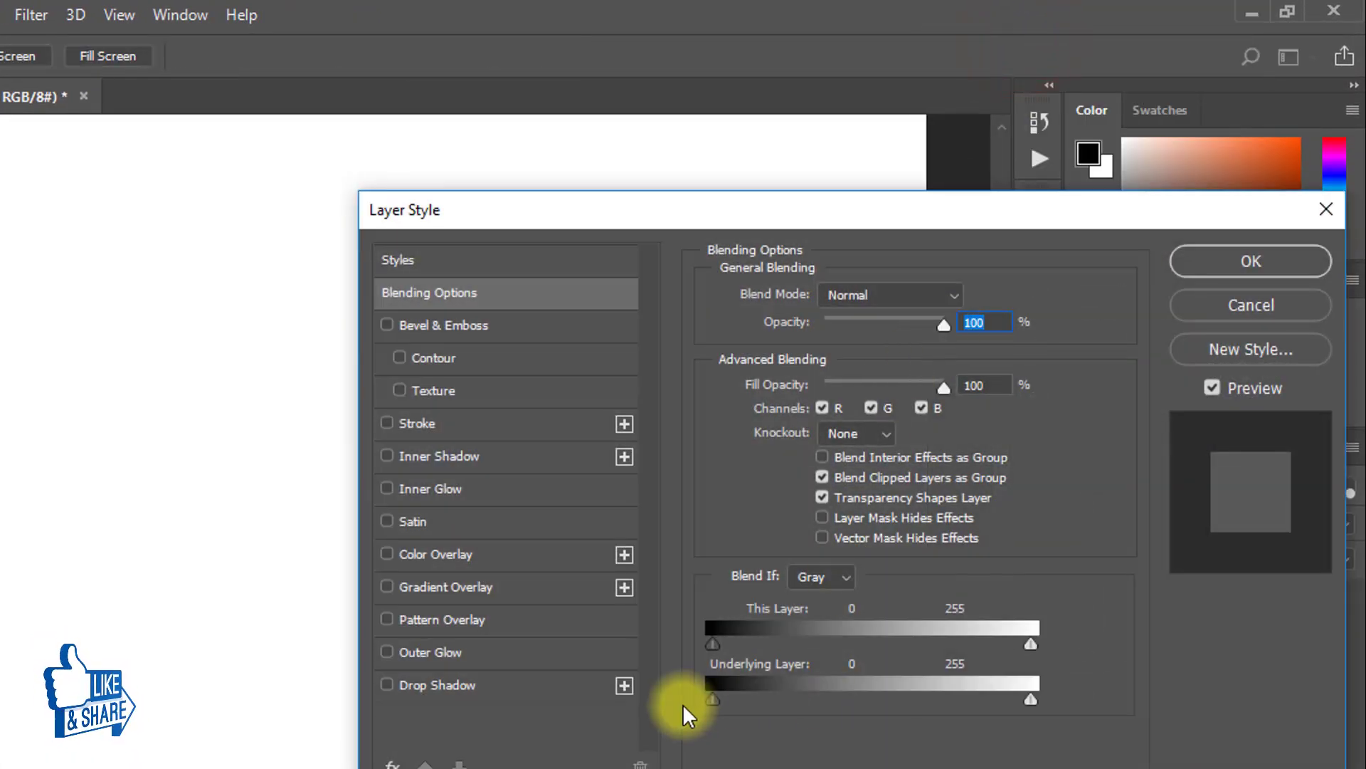
left_click_drag(708, 702, 826, 697)
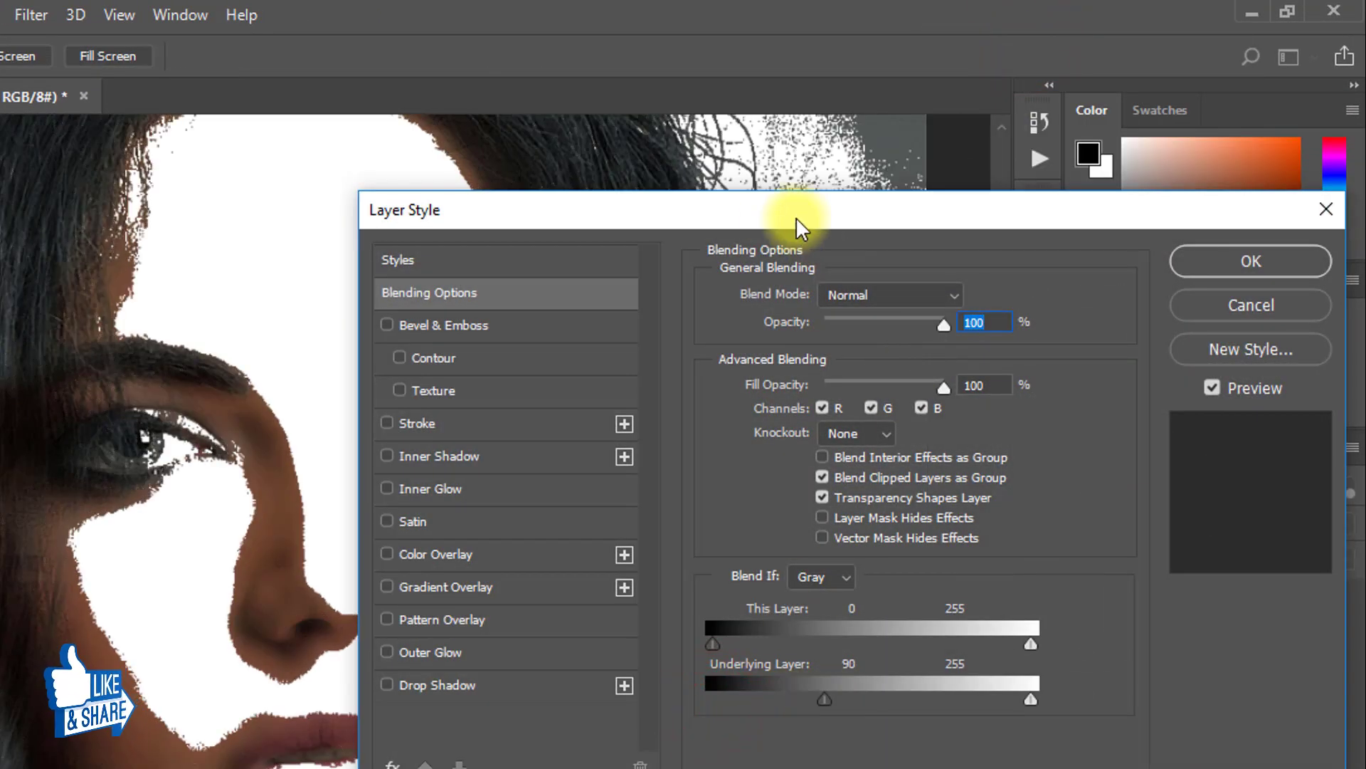
left_click_drag(769, 213, 924, 223)
left_click_drag(240, 540, 130, 432)
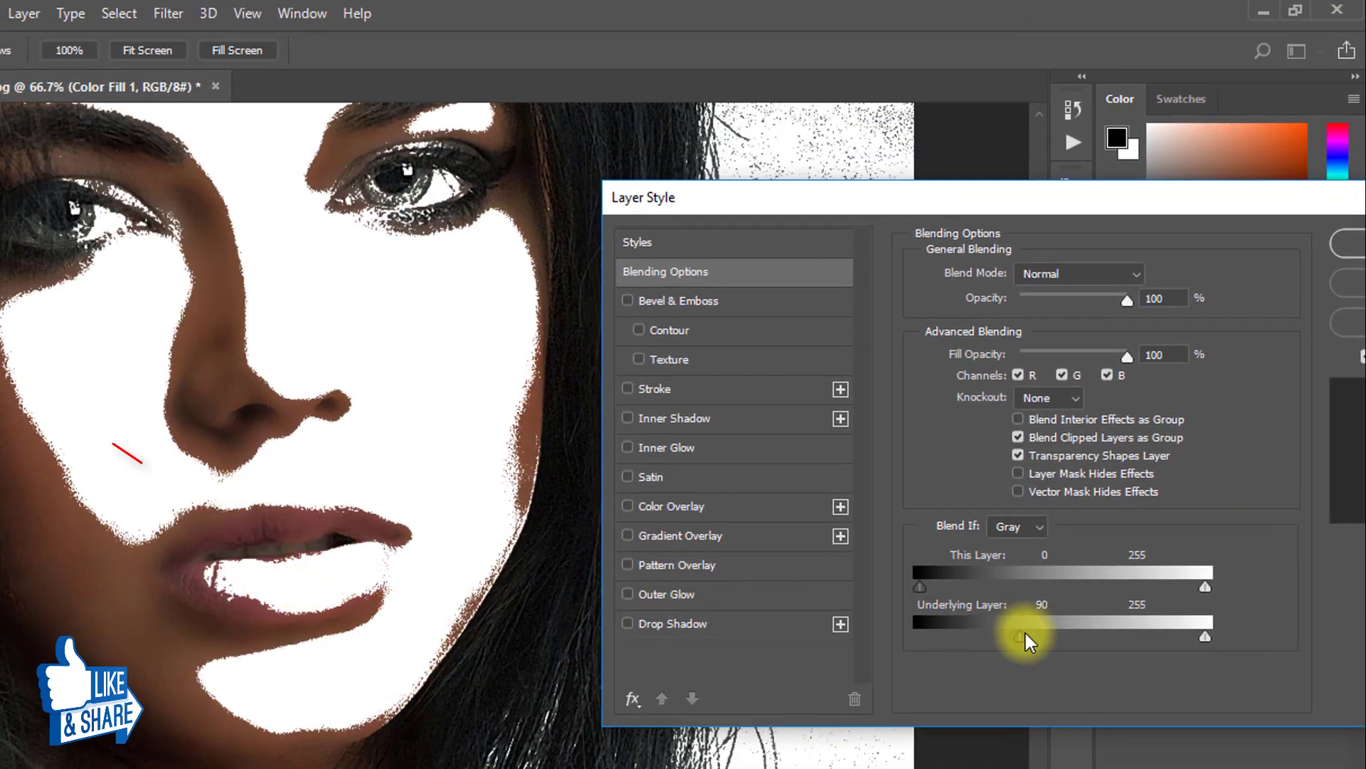
mouse_move(1025, 634)
left_mouse_down()
mouse_move(1061, 637)
mouse_move(1038, 633)
mouse_move(1050, 627)
left_mouse_up()
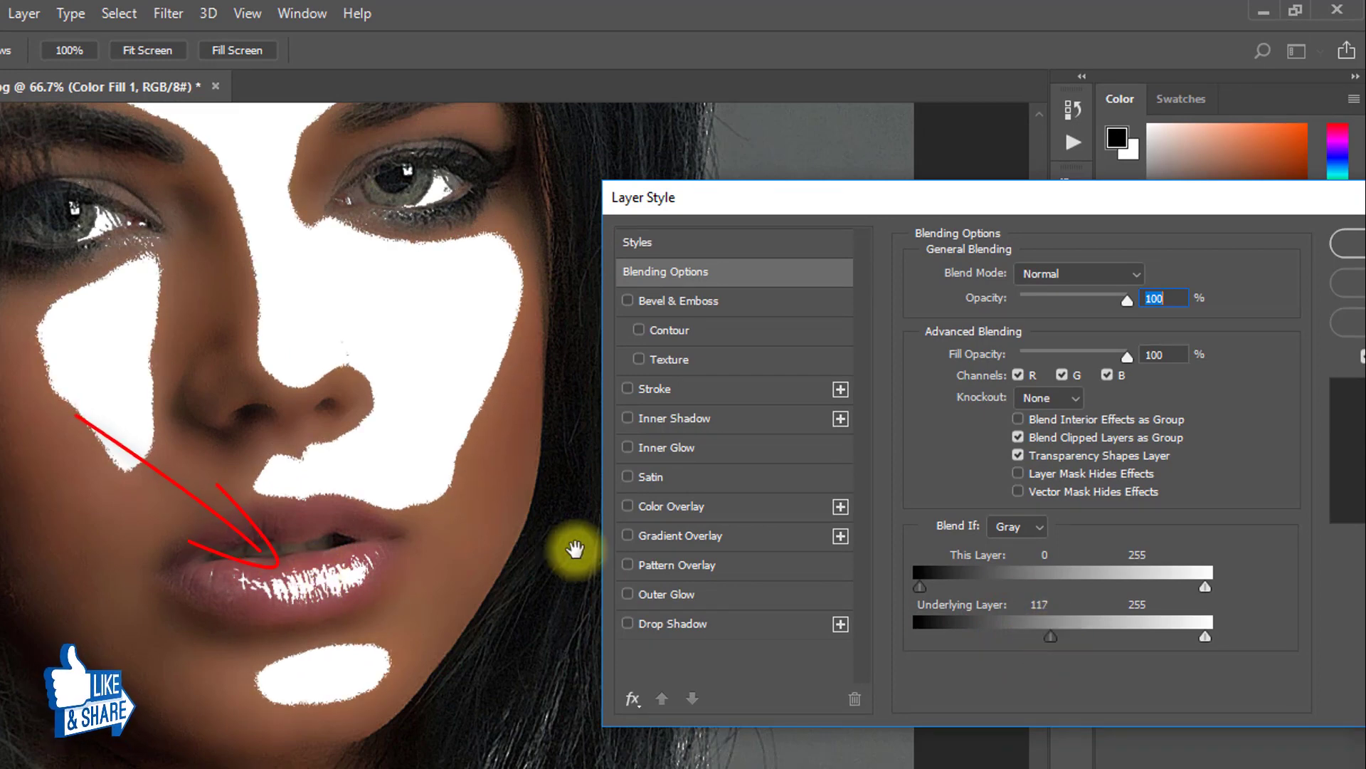
left_click(1351, 246)
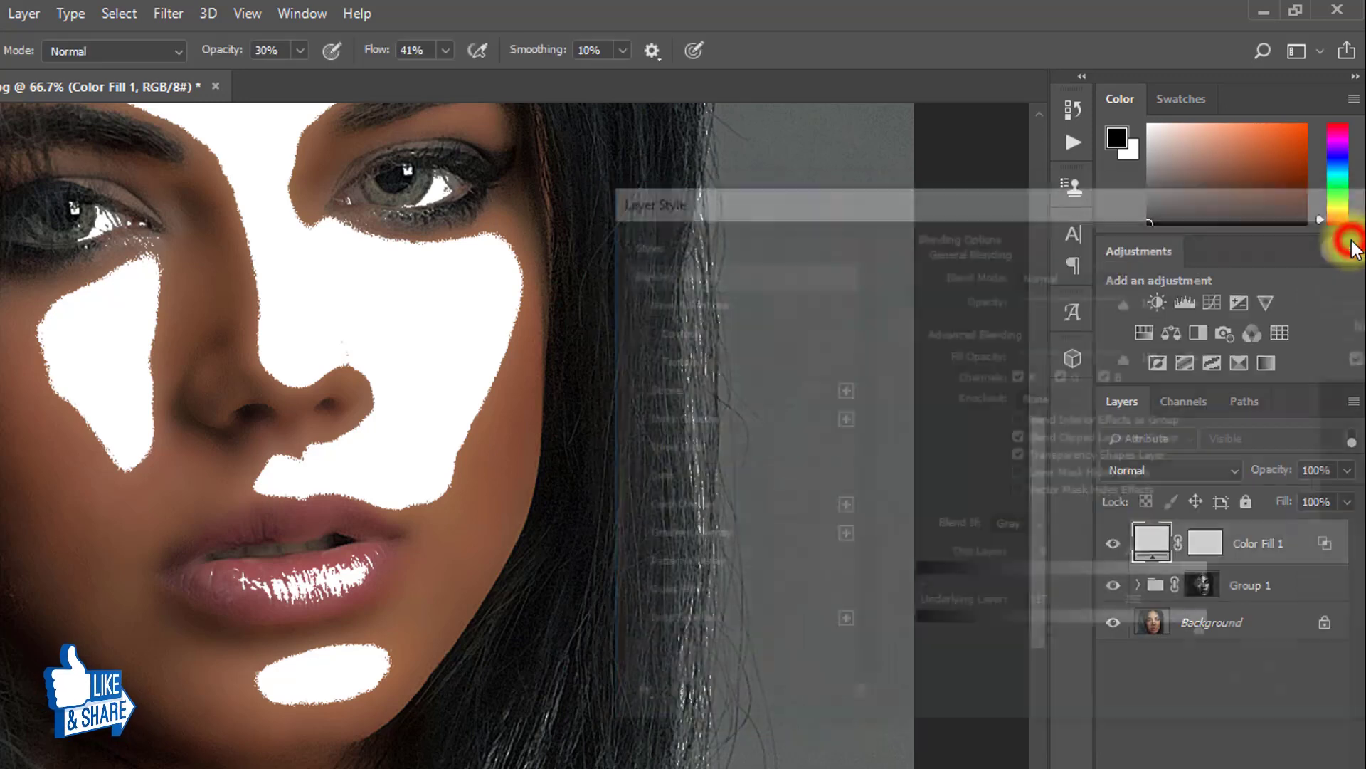
Invert the white fill layer's mask to black and ready the Brush tool with white as the foreground color
left_click(1201, 546)
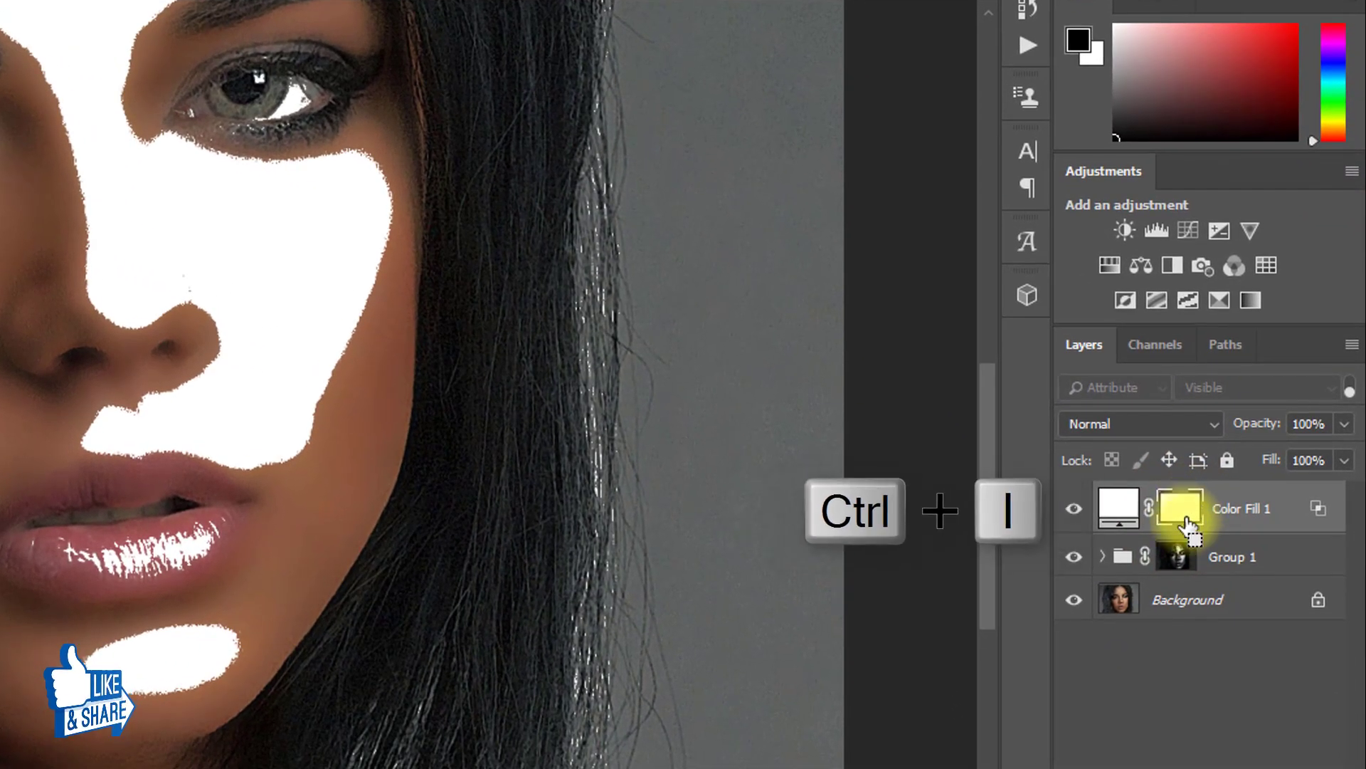
key("ctrl+i")
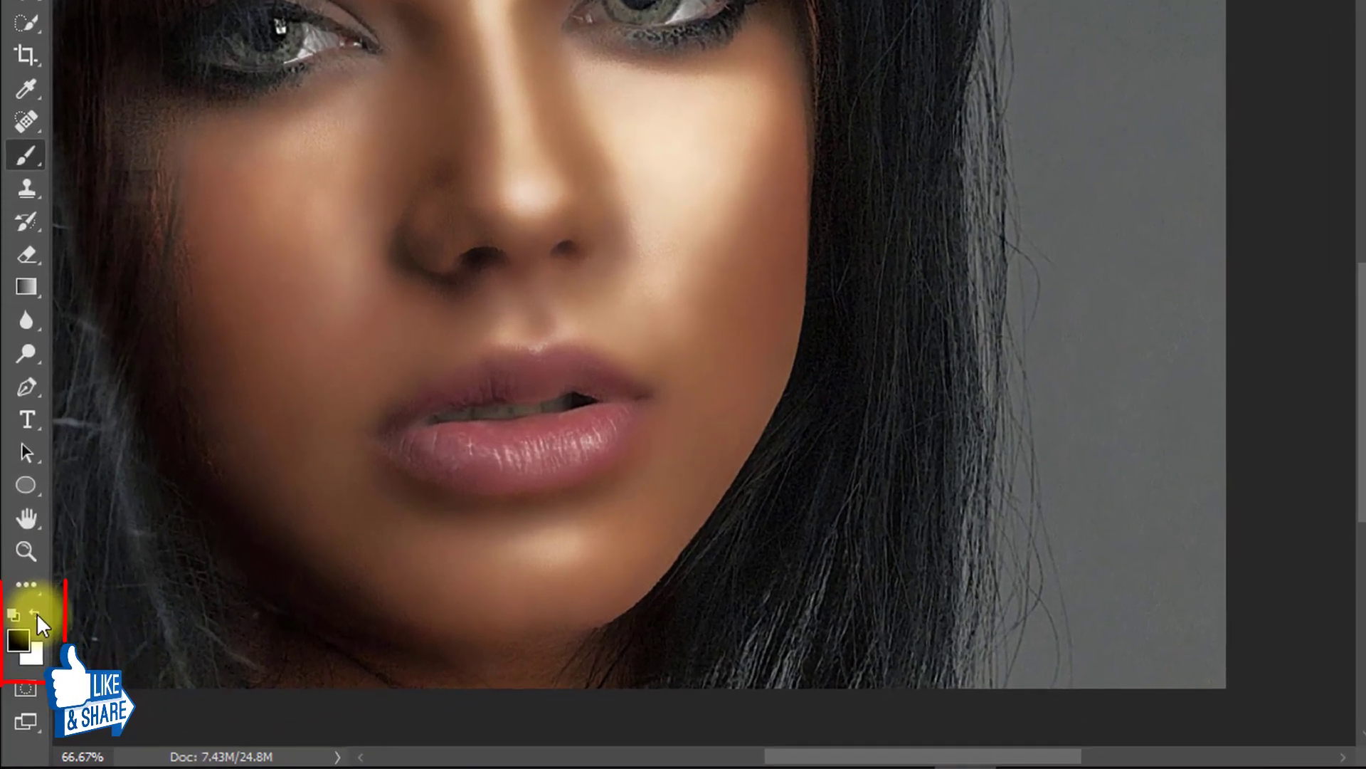
left_click(29, 646)
right_click(10, 279)
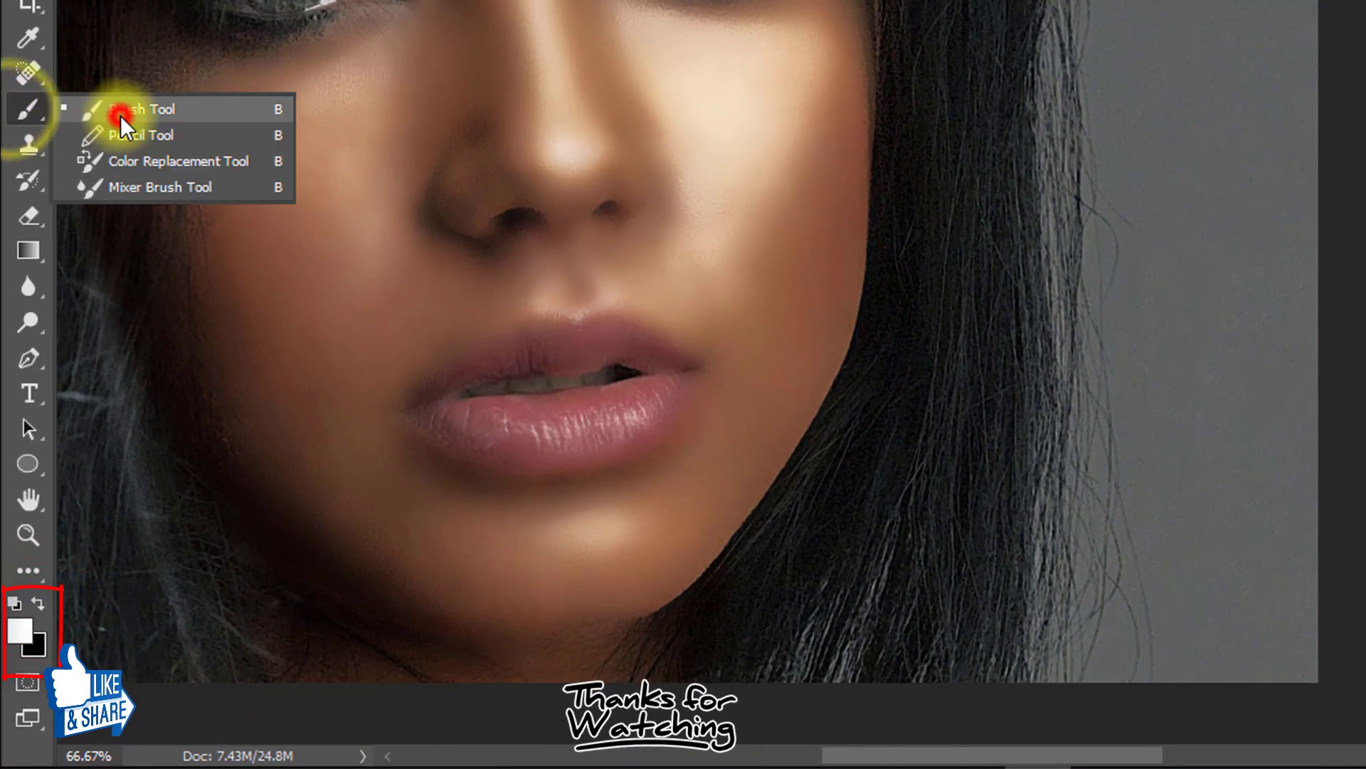
left_click(114, 111)
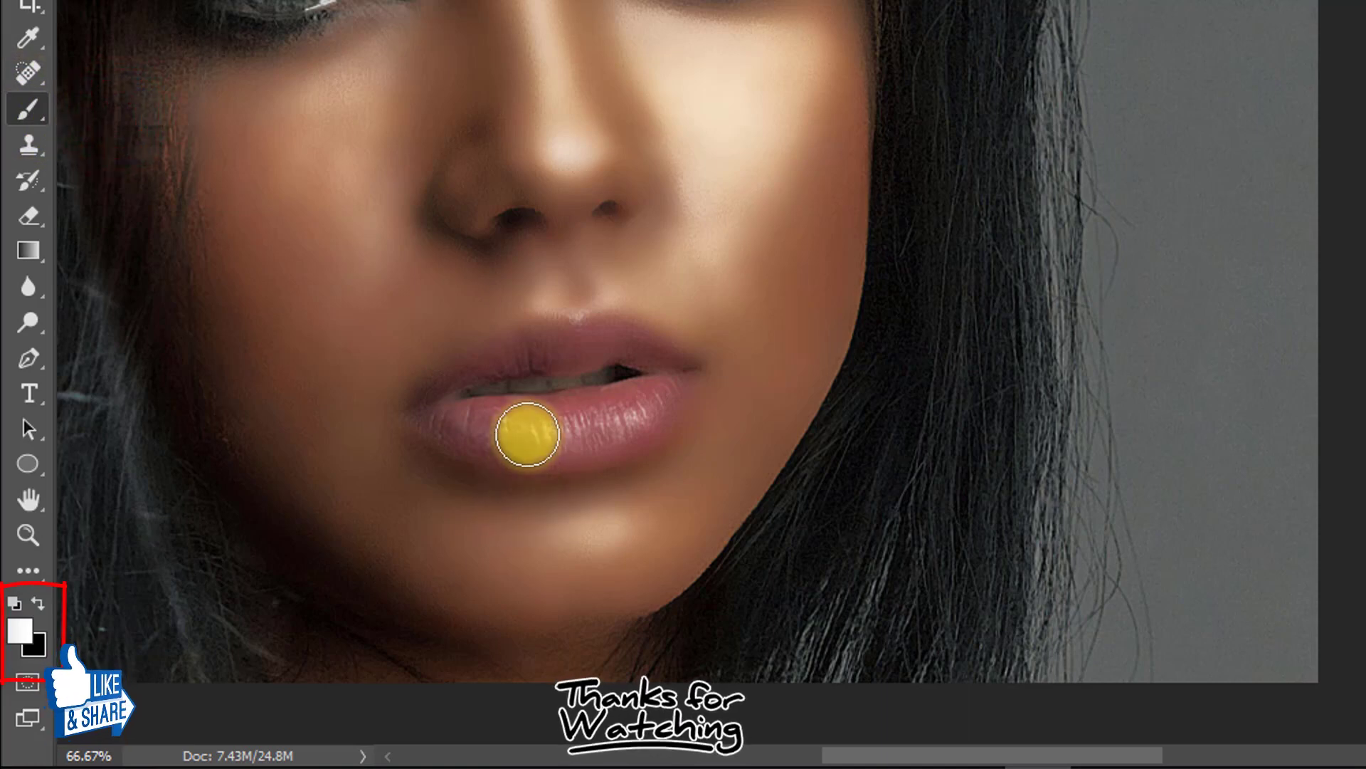
Paint white on the fill layer's mask to add shiny highlights to the lower lip, lowering the brush opacity to 17%
mouse_move(548, 427)
left_mouse_down()
mouse_move(643, 403)
mouse_move(546, 423)
mouse_move(497, 414)
mouse_move(633, 396)
mouse_move(625, 427)
left_mouse_up()
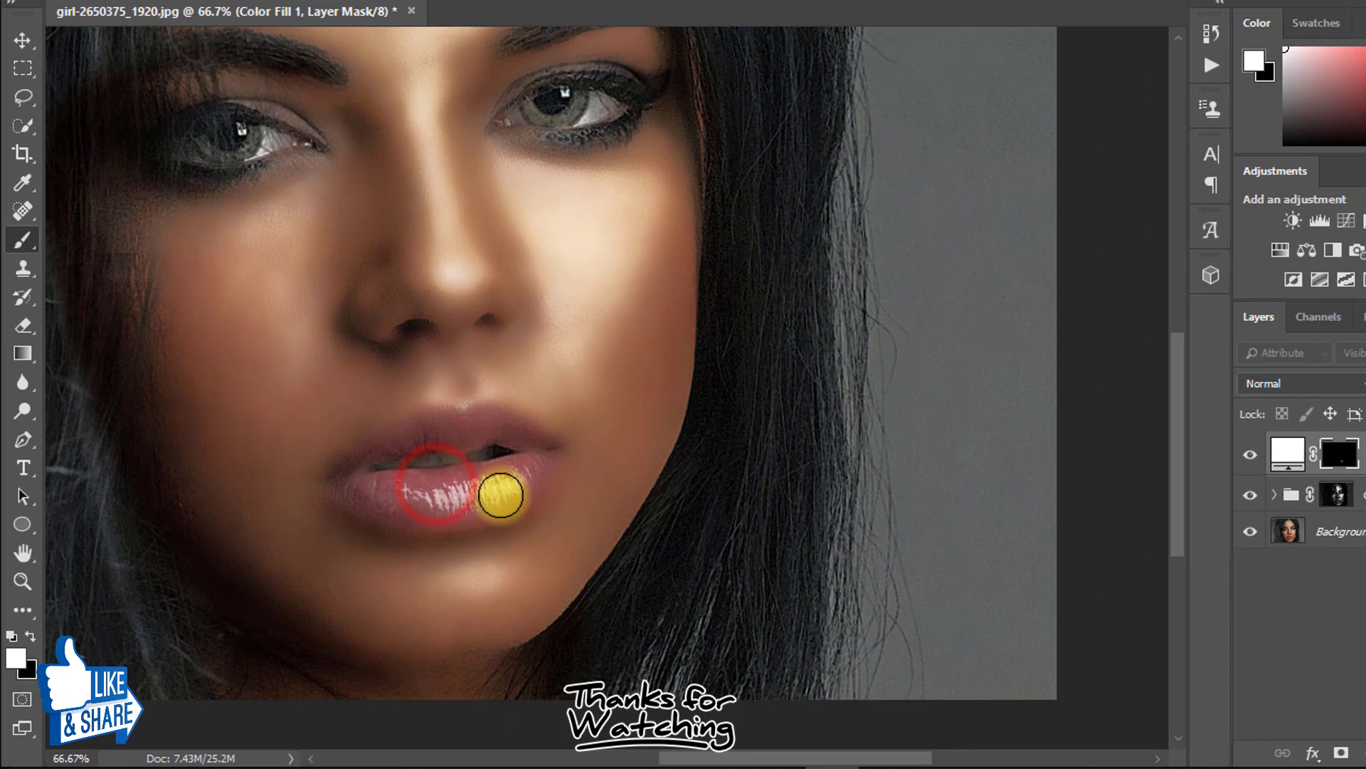
left_click_drag(484, 499, 376, 491)
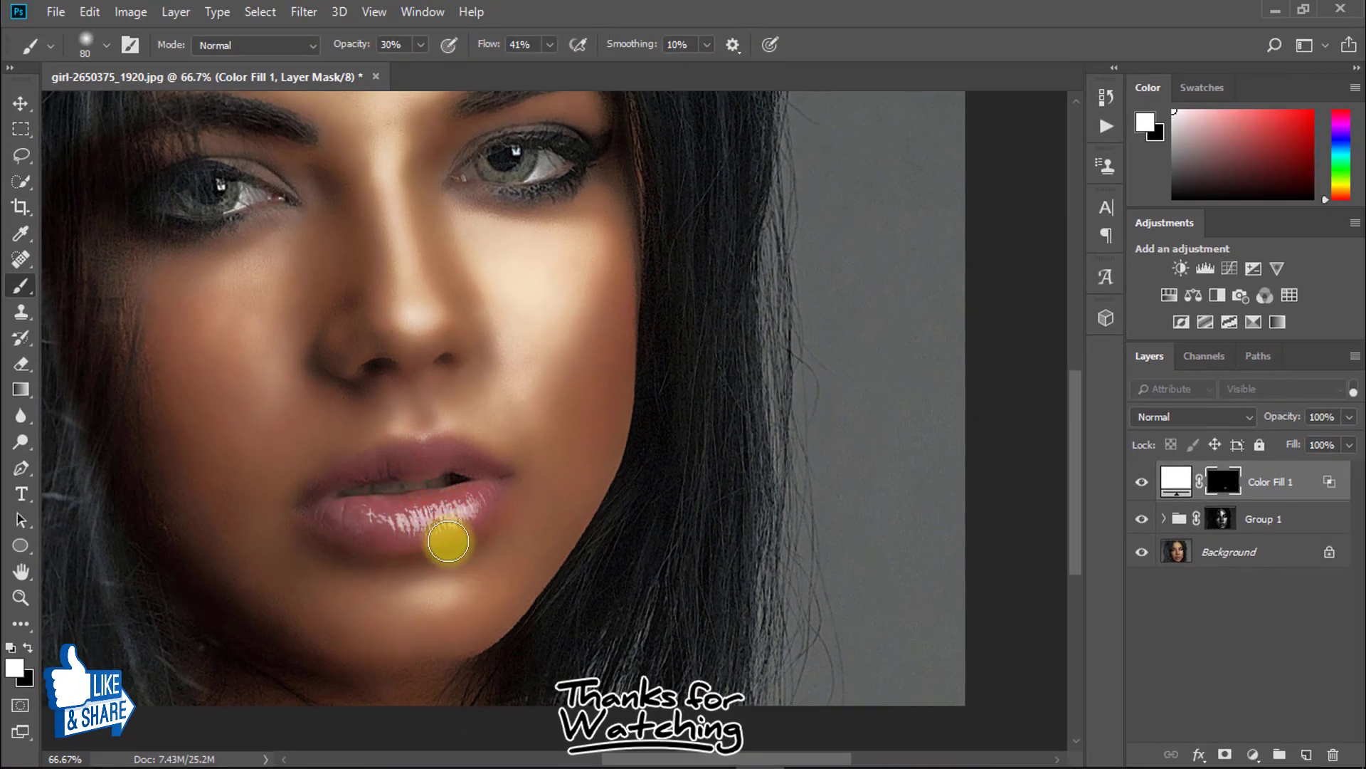
left_click_drag(360, 43, 345, 43)
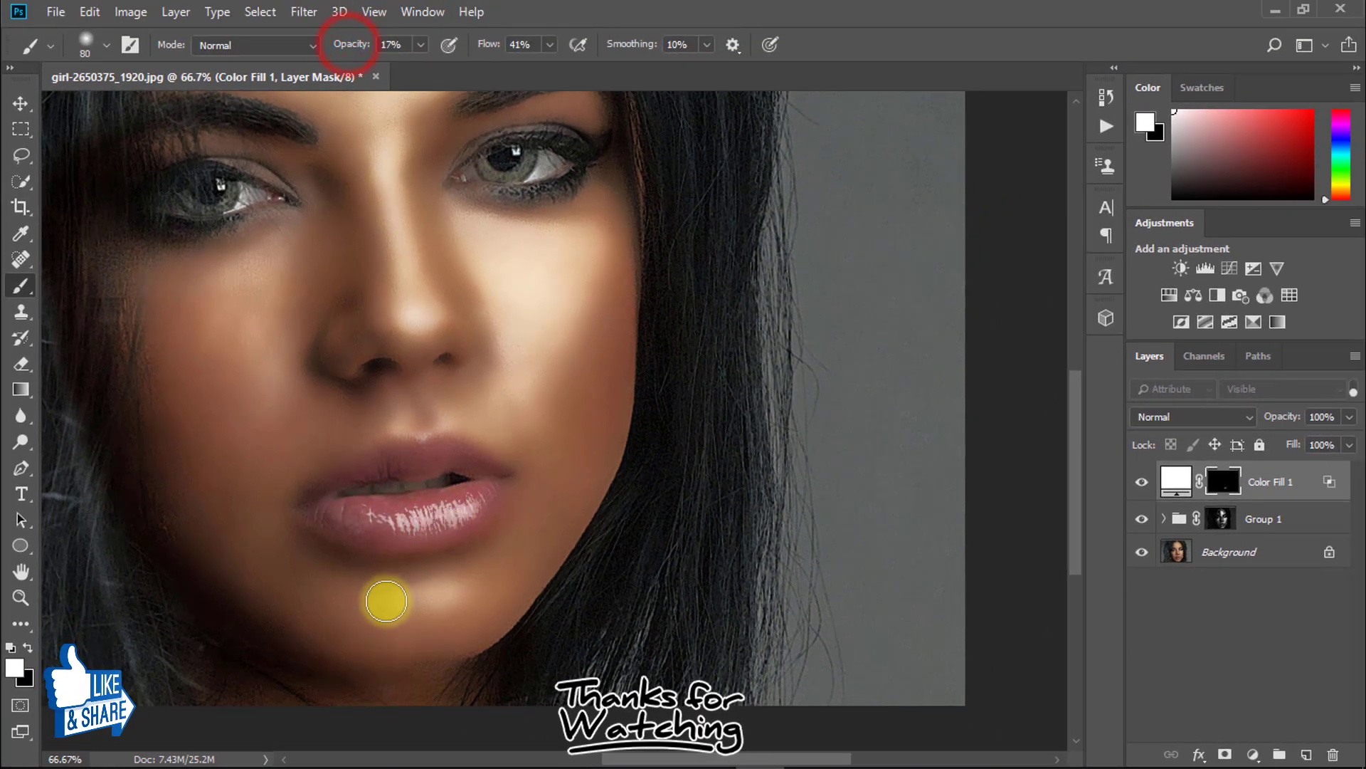
mouse_move(367, 545)
left_mouse_down()
mouse_move(466, 521)
mouse_move(497, 479)
mouse_move(695, 481)
left_mouse_up()
Toggle the white fill layer's visibility to compare the lip highlights, and reduce the layer's opacity to 81%
left_click(1138, 482)
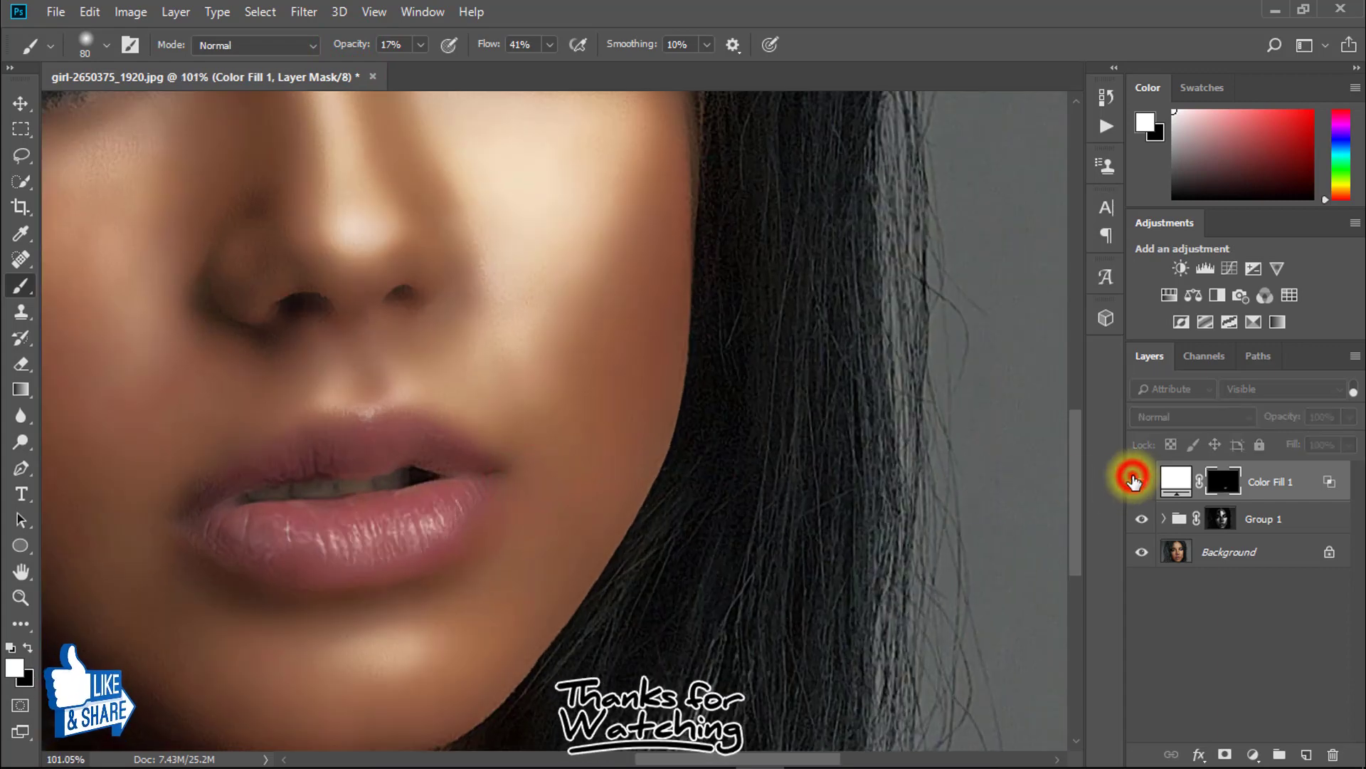
left_click(1138, 481)
left_click_drag(676, 414, 610, 412)
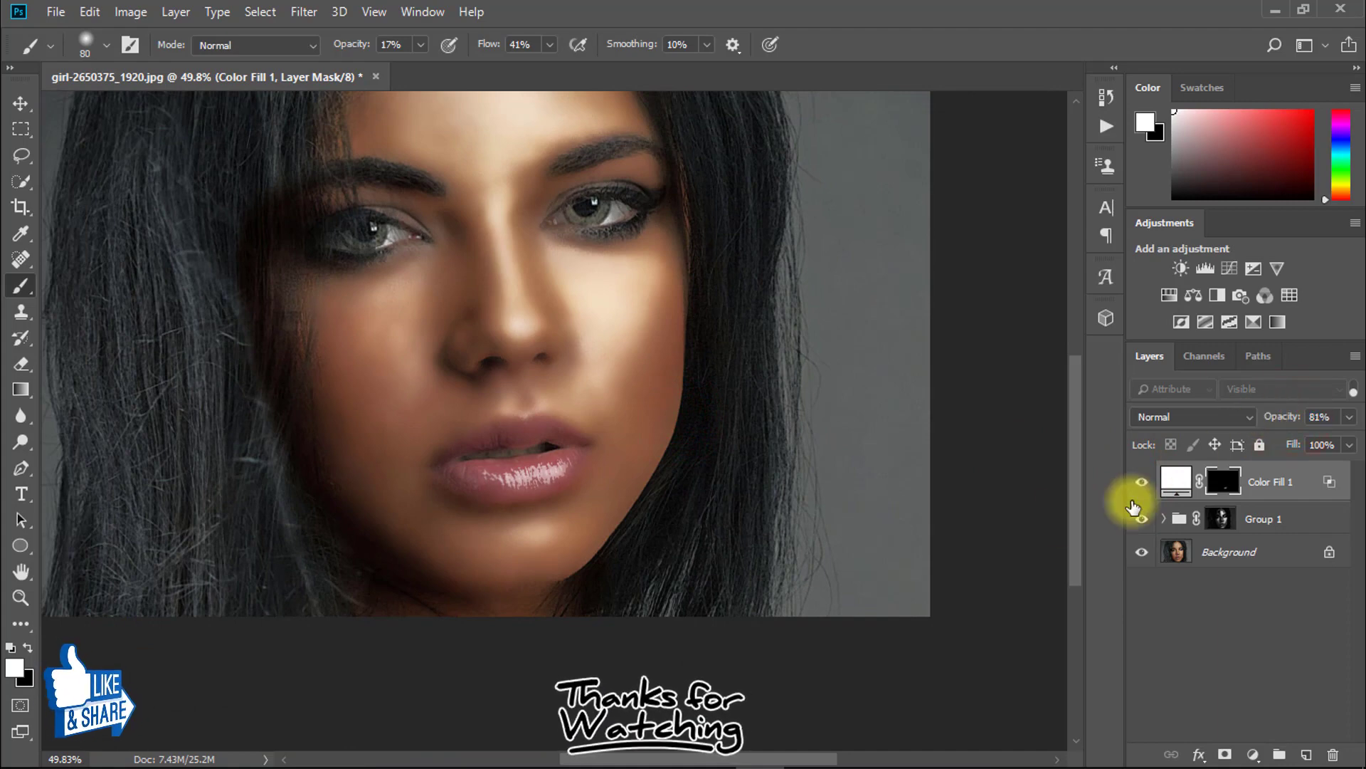
Add a new blank layer above Color Fill 1 and set the foreground color to white (ffffff)
left_click(589, 342)
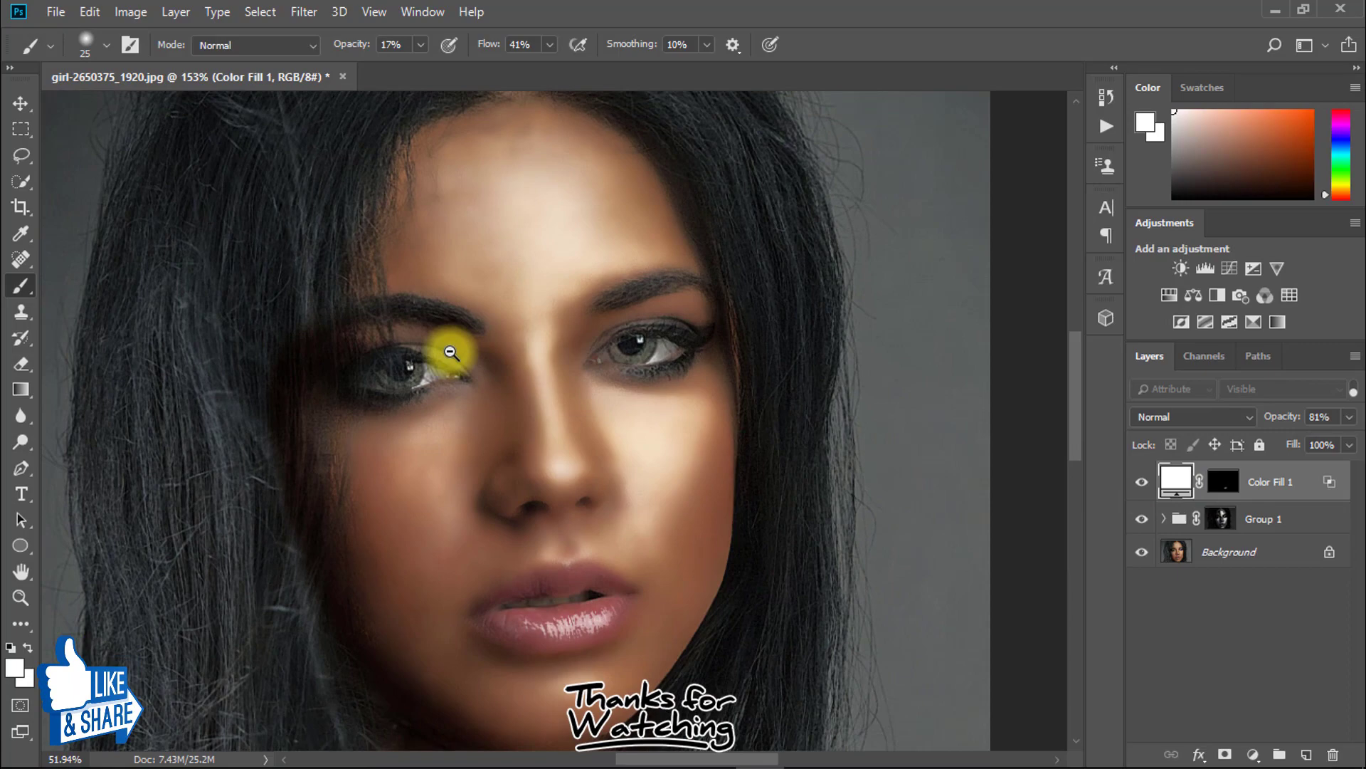
left_click_drag(451, 351, 463, 349)
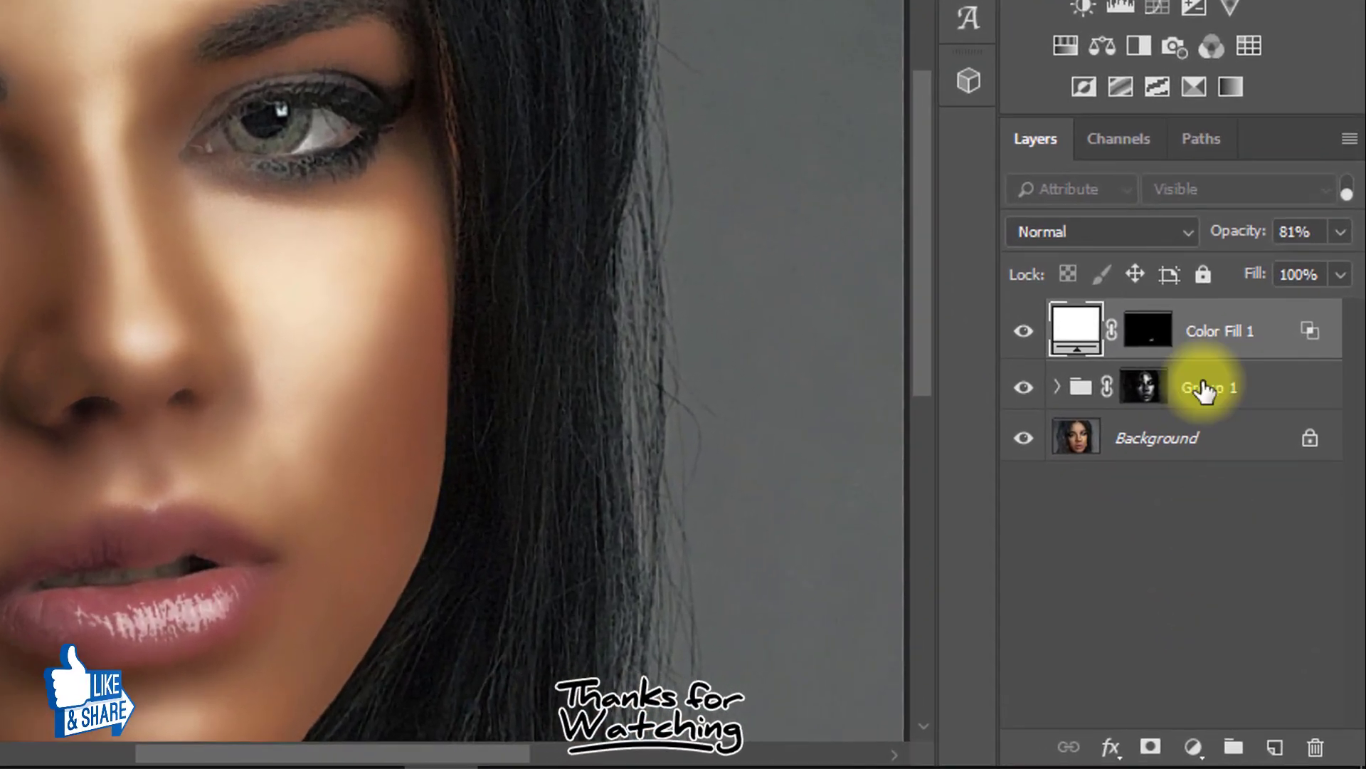
left_click(1306, 755)
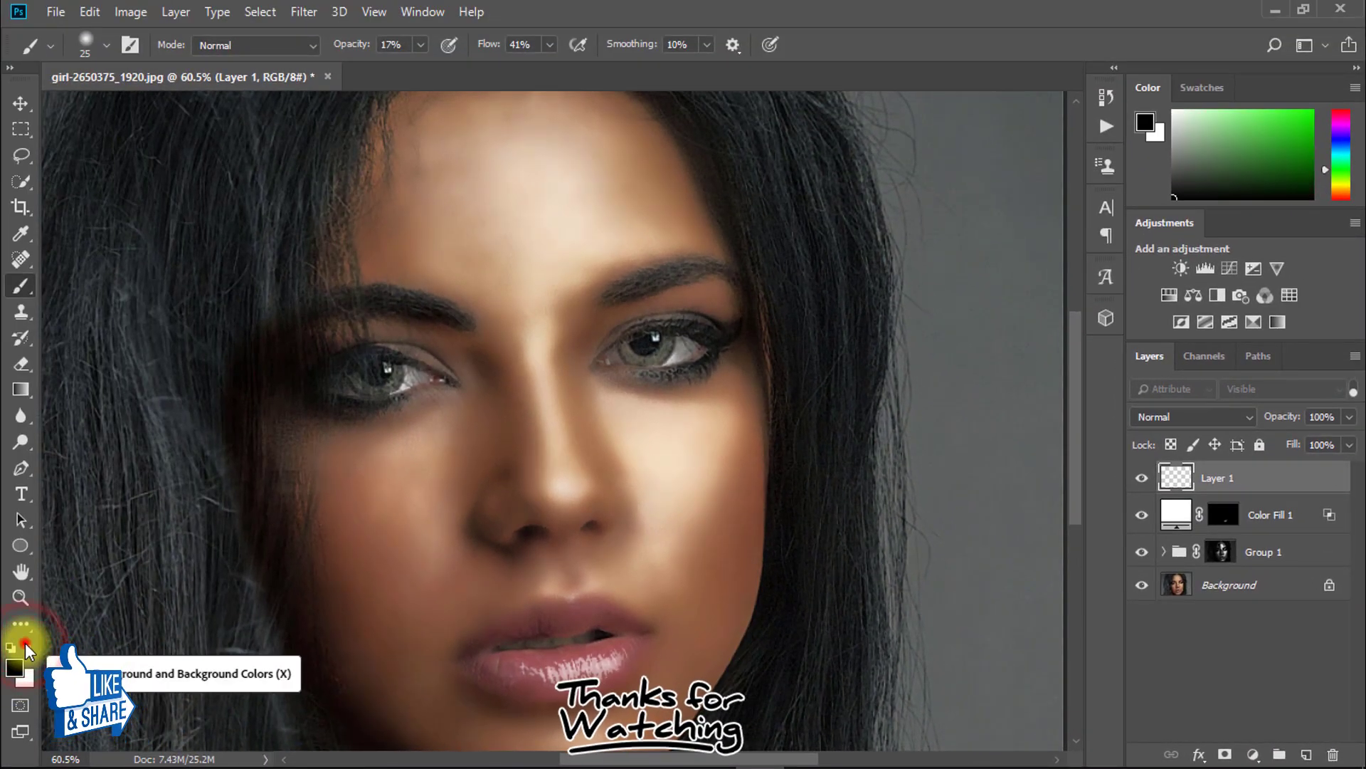
left_click(26, 645)
left_click(15, 665)
left_click_drag(890, 464, 758, 381)
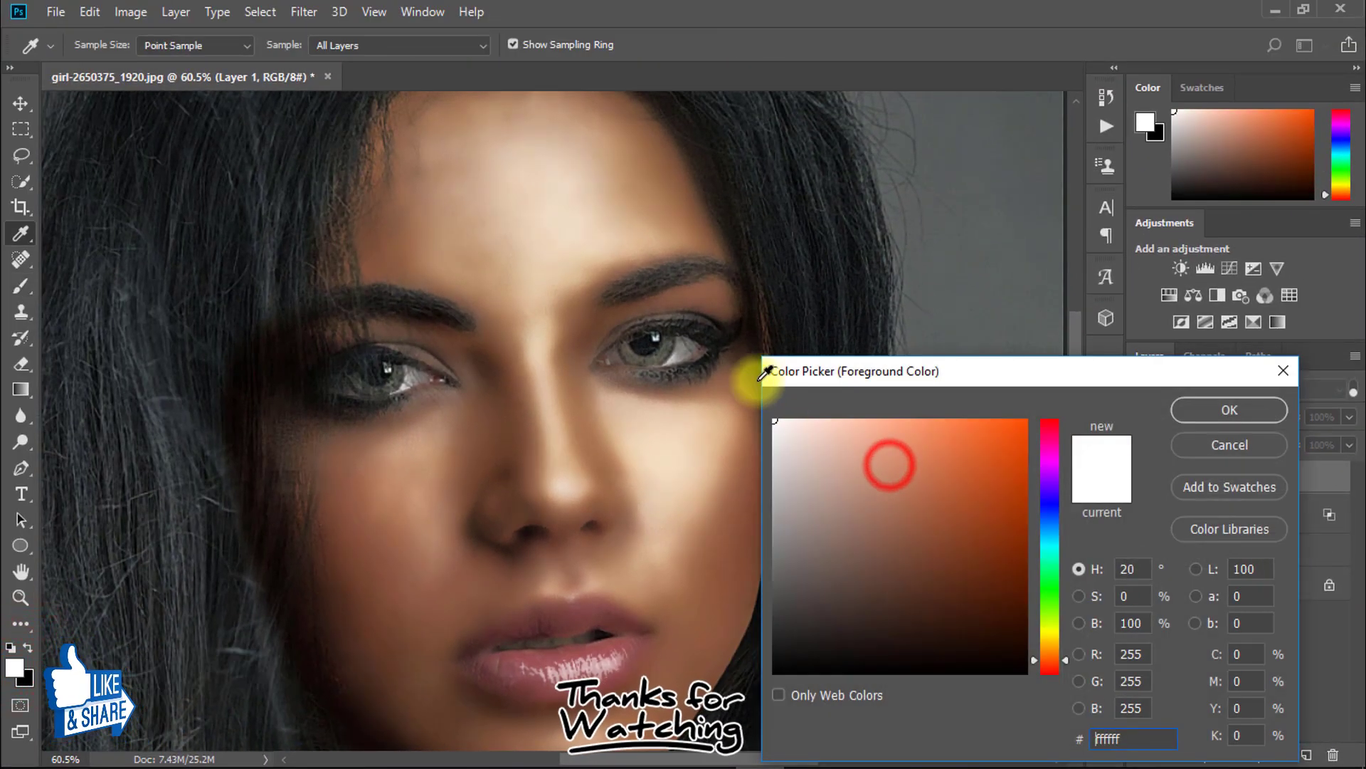
left_click(1244, 412)
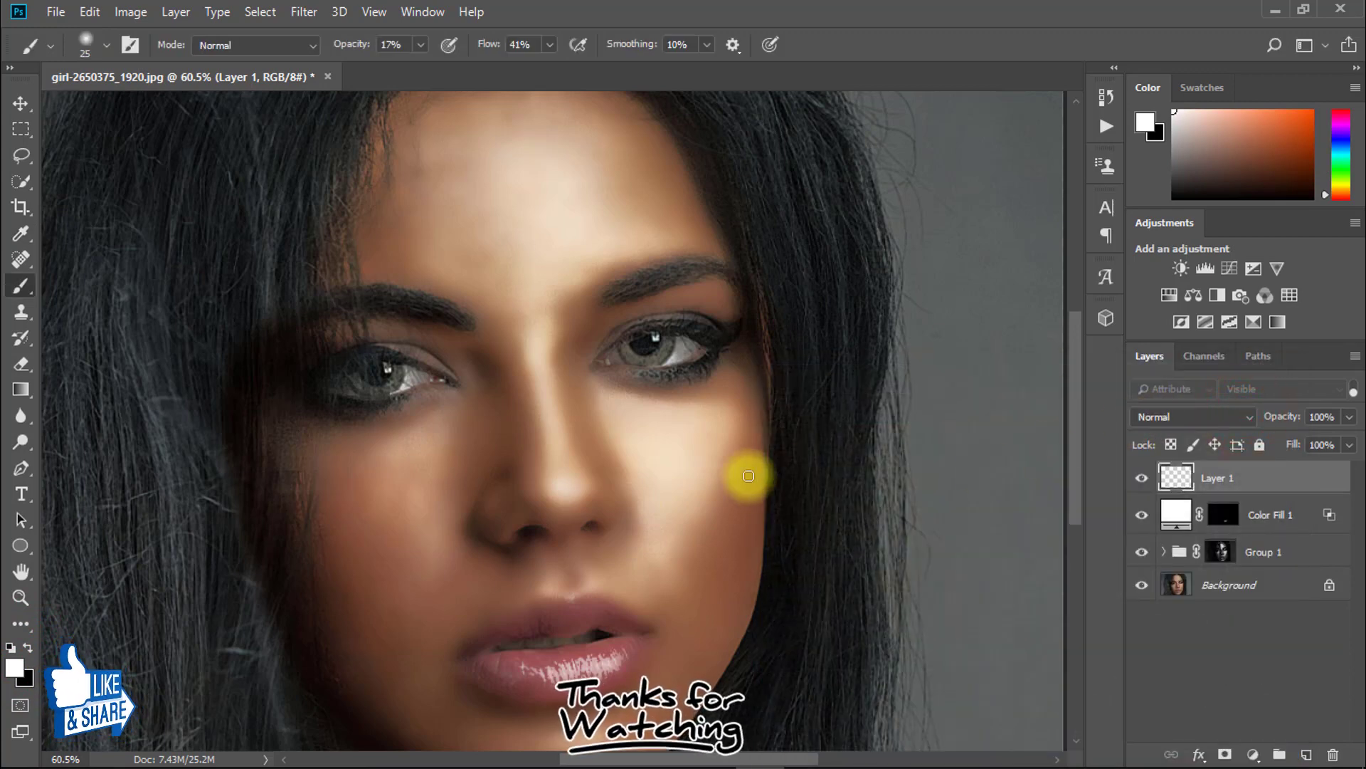
On the new layer, paint the iris on the shaded side of the face with a soft size 25 white brush at 17% opacity
mouse_move(494, 296)
left_mouse_down()
mouse_move(564, 284)
mouse_move(622, 309)
left_mouse_up()
left_click_drag(244, 501, 267, 496)
left_click_drag(315, 475, 427, 387)
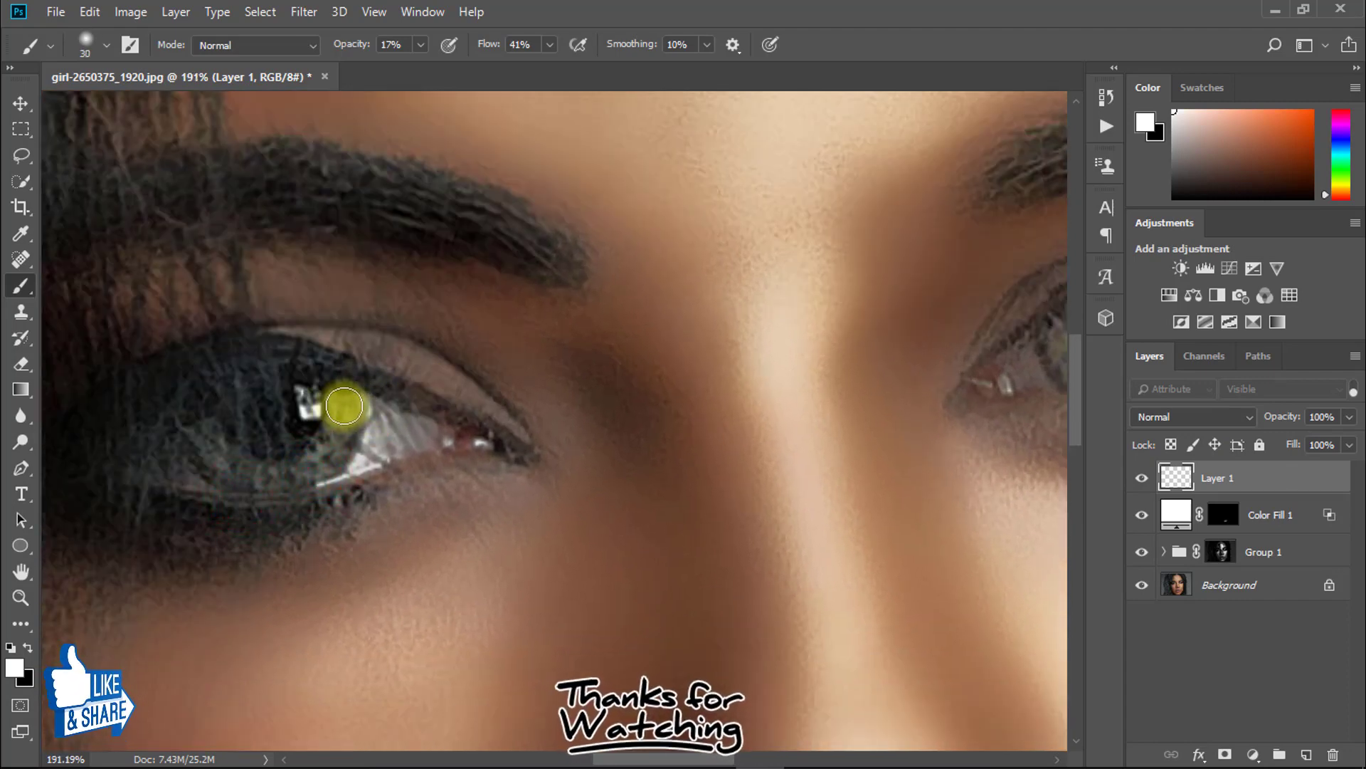
mouse_move(329, 444)
left_mouse_down()
mouse_move(217, 466)
mouse_move(196, 442)
mouse_move(262, 478)
left_mouse_up()
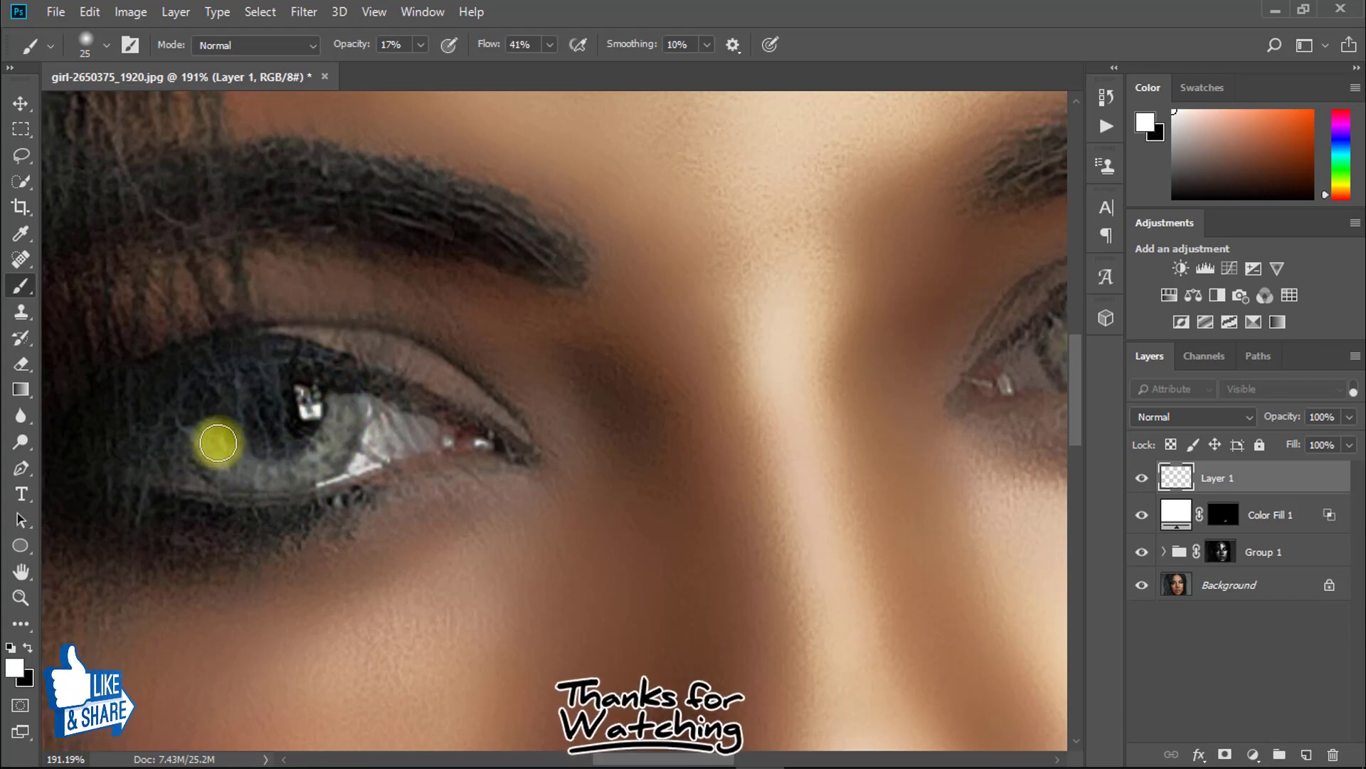
Paint the iris on the brightly lit side of the face with the same soft white brush at 17% opacity
left_click_drag(577, 418, 212, 436)
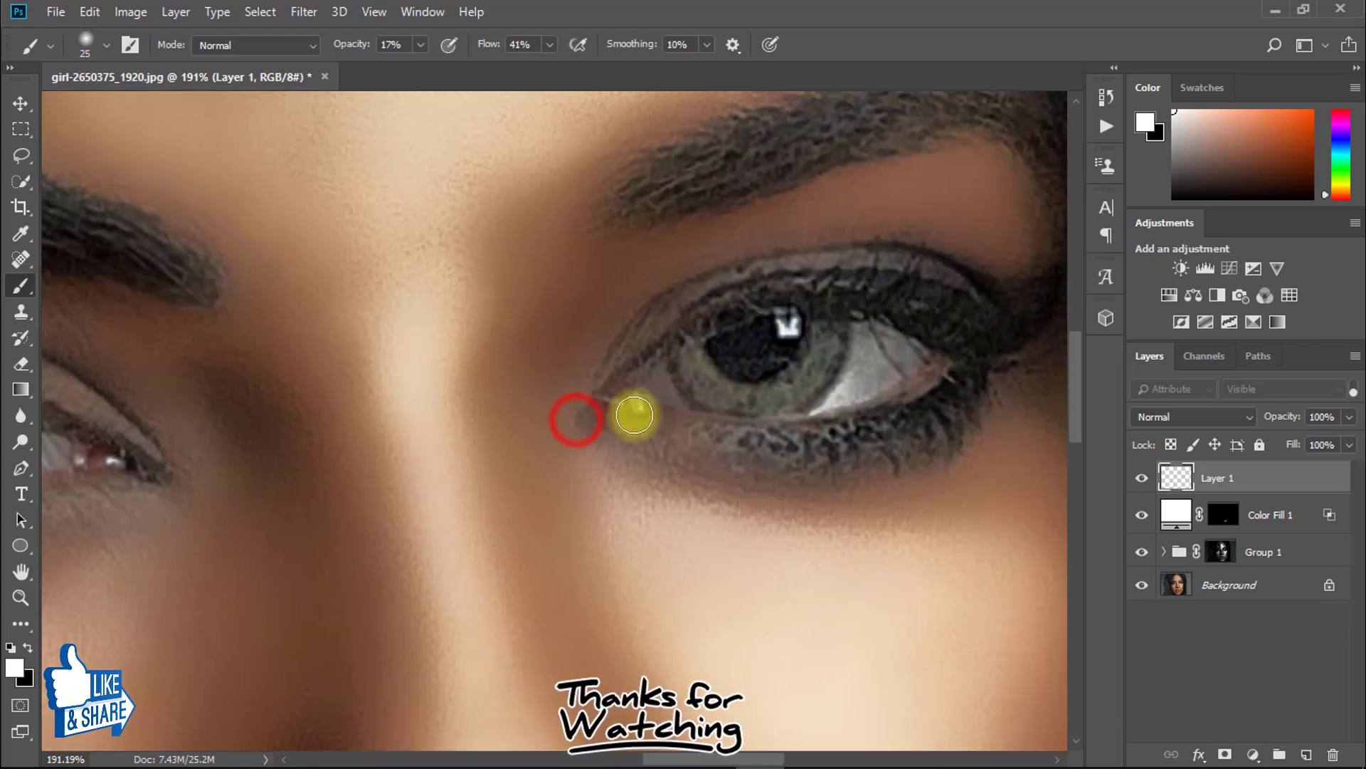
left_click_drag(683, 344, 683, 345)
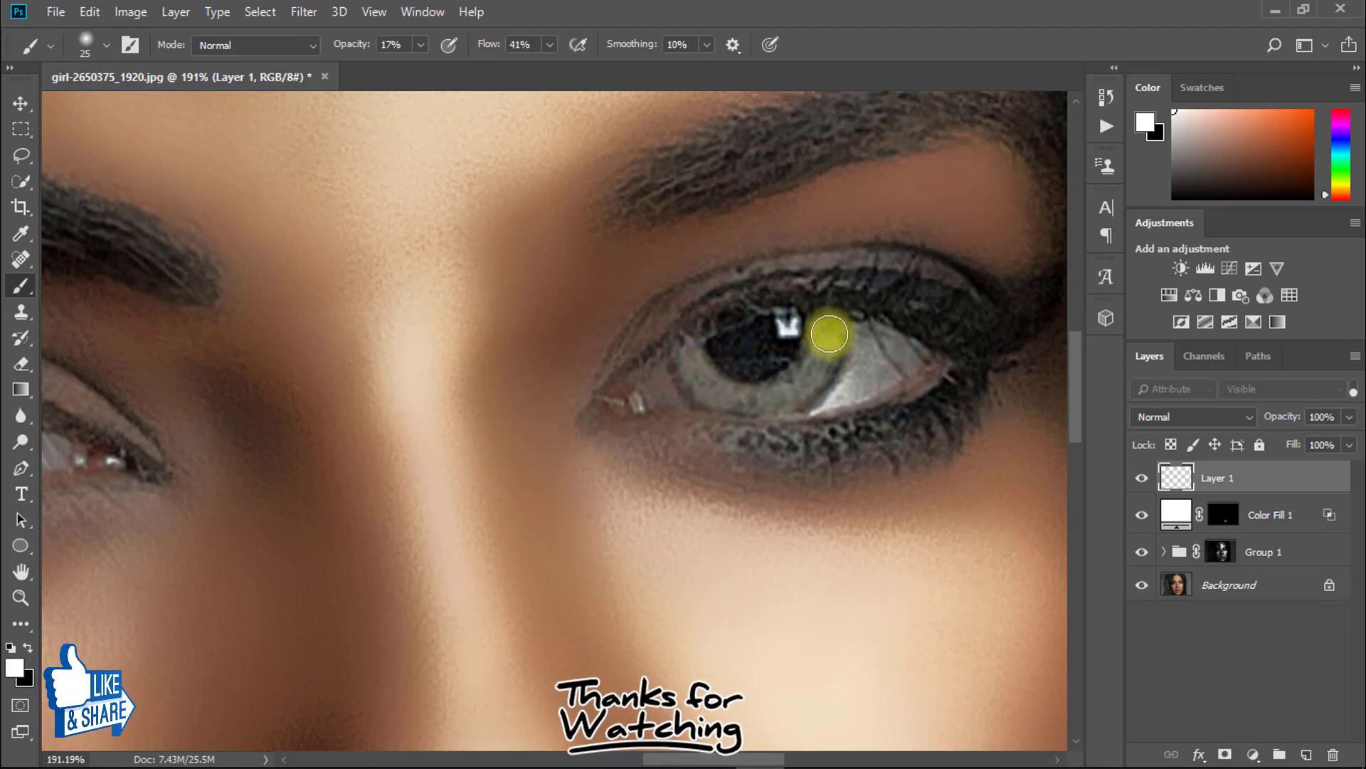
mouse_move(811, 365)
left_mouse_down()
mouse_move(773, 399)
mouse_move(728, 394)
left_mouse_up()
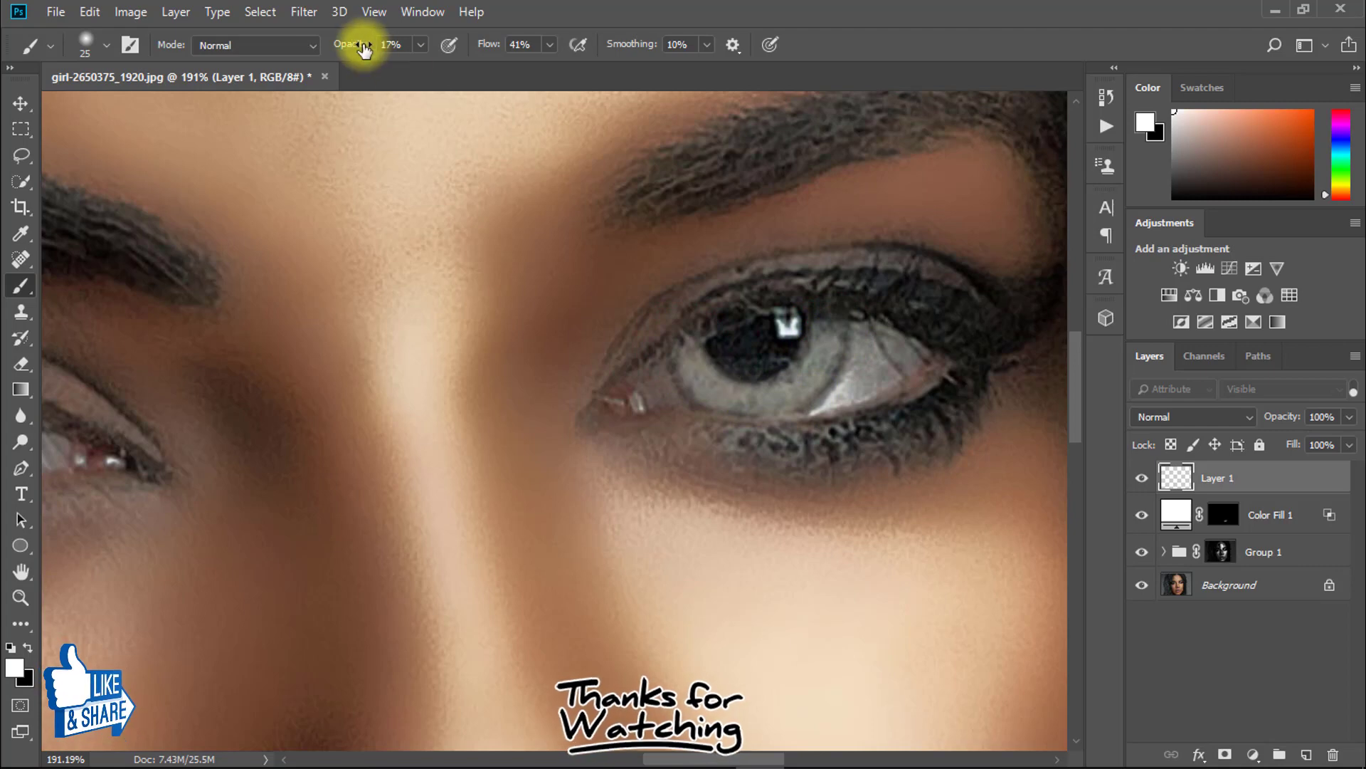
Raise the brush opacity to 28% and paint another pass of white over both irises
mouse_move(695, 382)
left_mouse_down()
mouse_move(772, 407)
mouse_move(813, 367)
left_mouse_up()
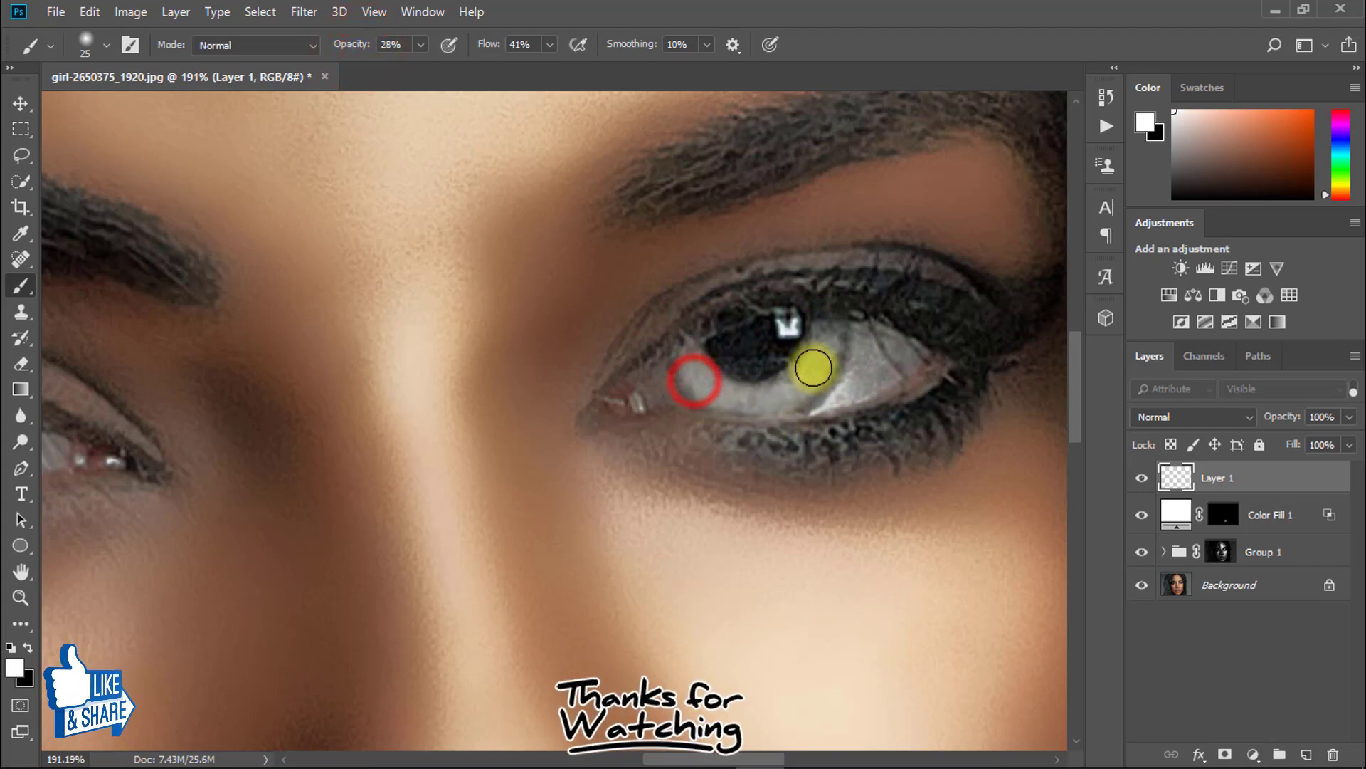
left_click_drag(639, 421, 768, 381)
left_click(765, 379)
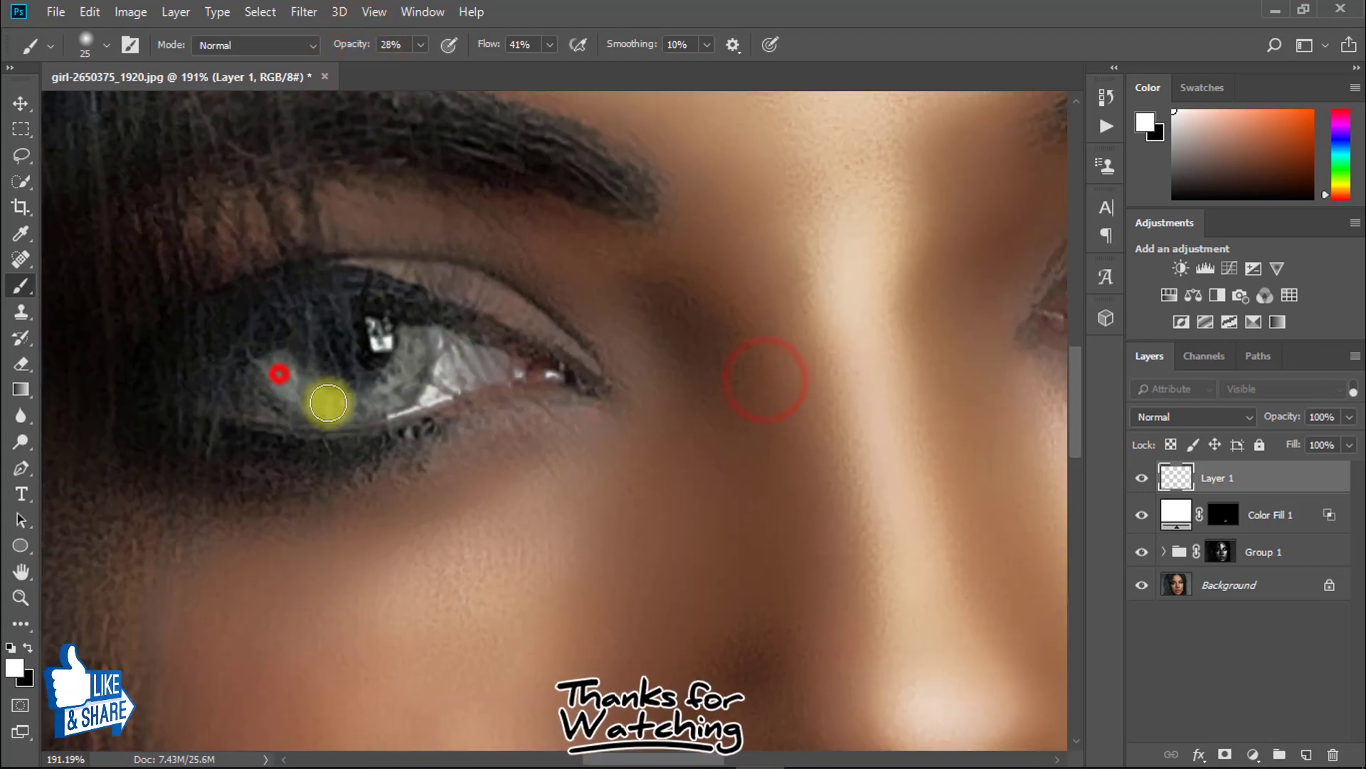
left_click_drag(279, 373, 417, 352)
left_click_drag(762, 370, 536, 377)
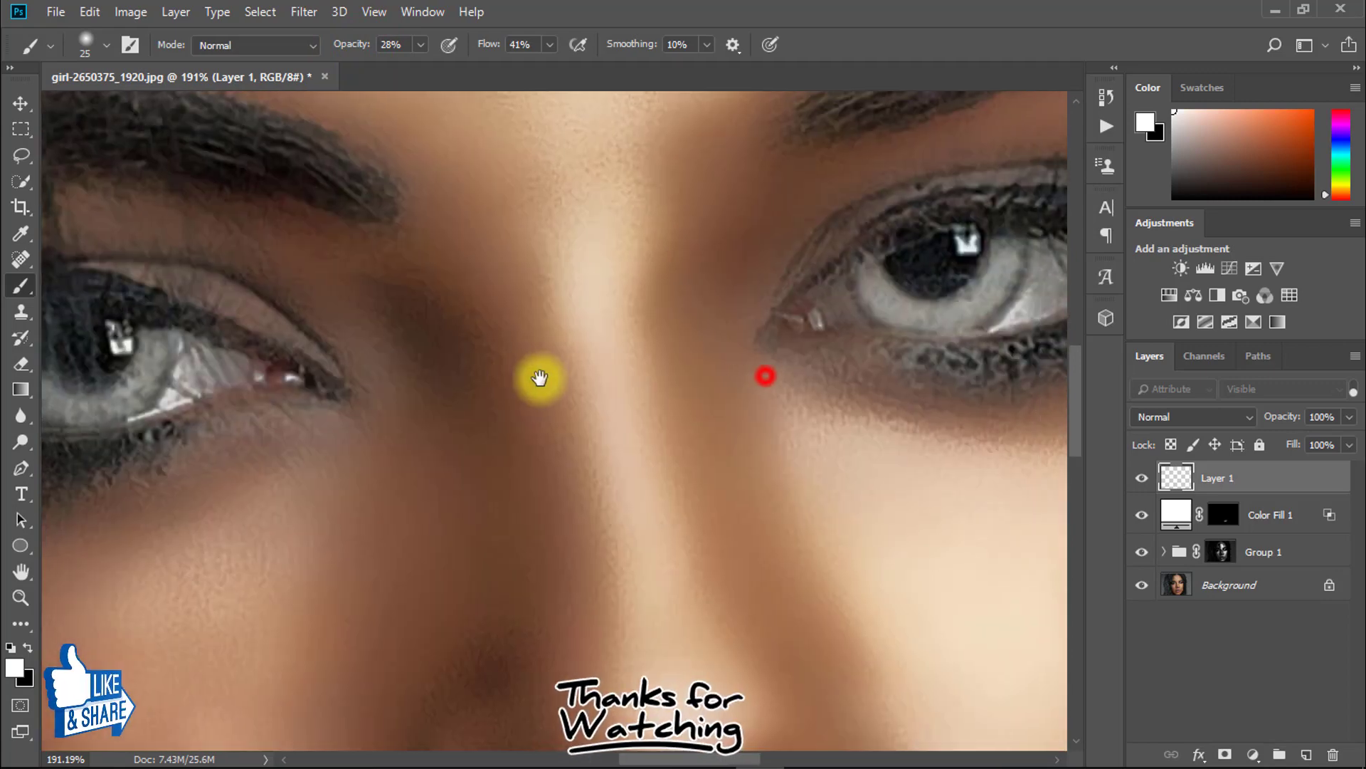
Change the blend mode of the layer with the painted irises to Overlay
left_click(1171, 418)
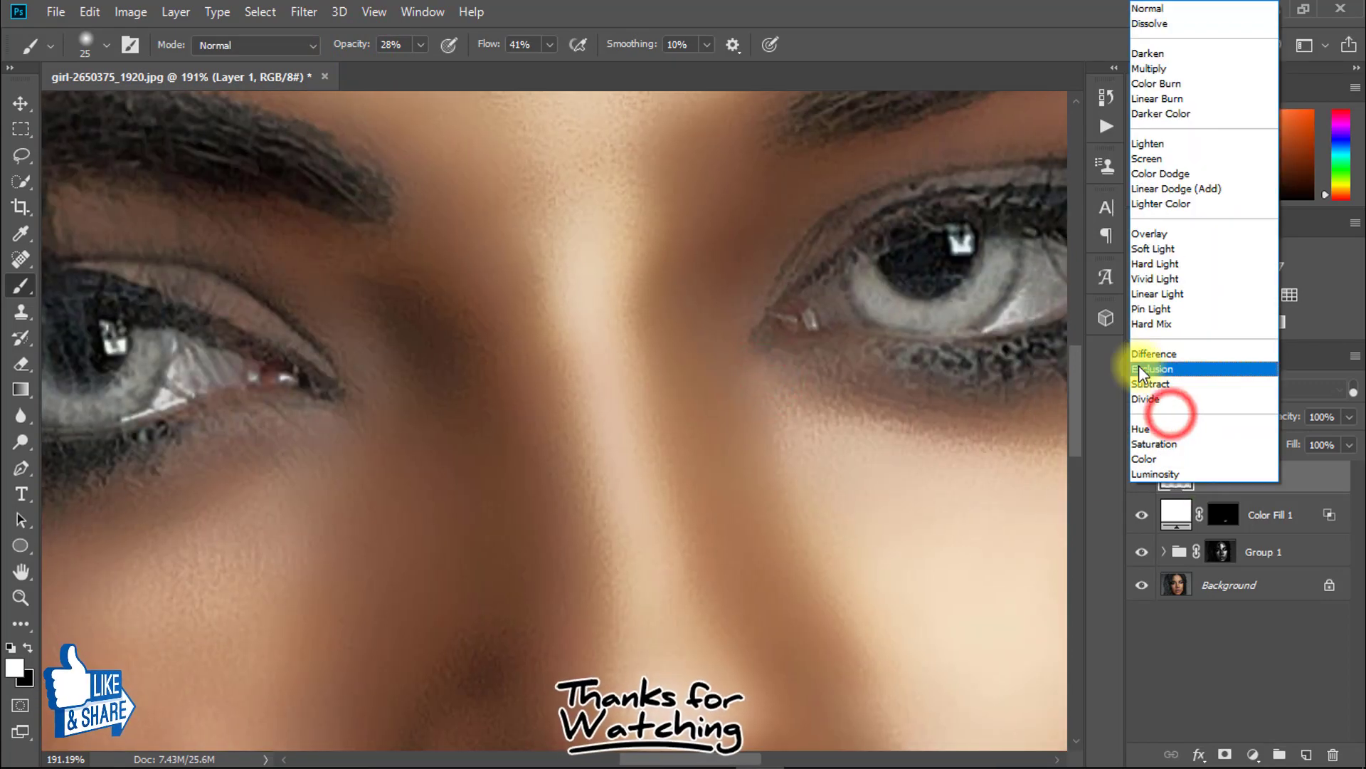
left_click(1149, 241)
left_click_drag(675, 369, 571, 345)
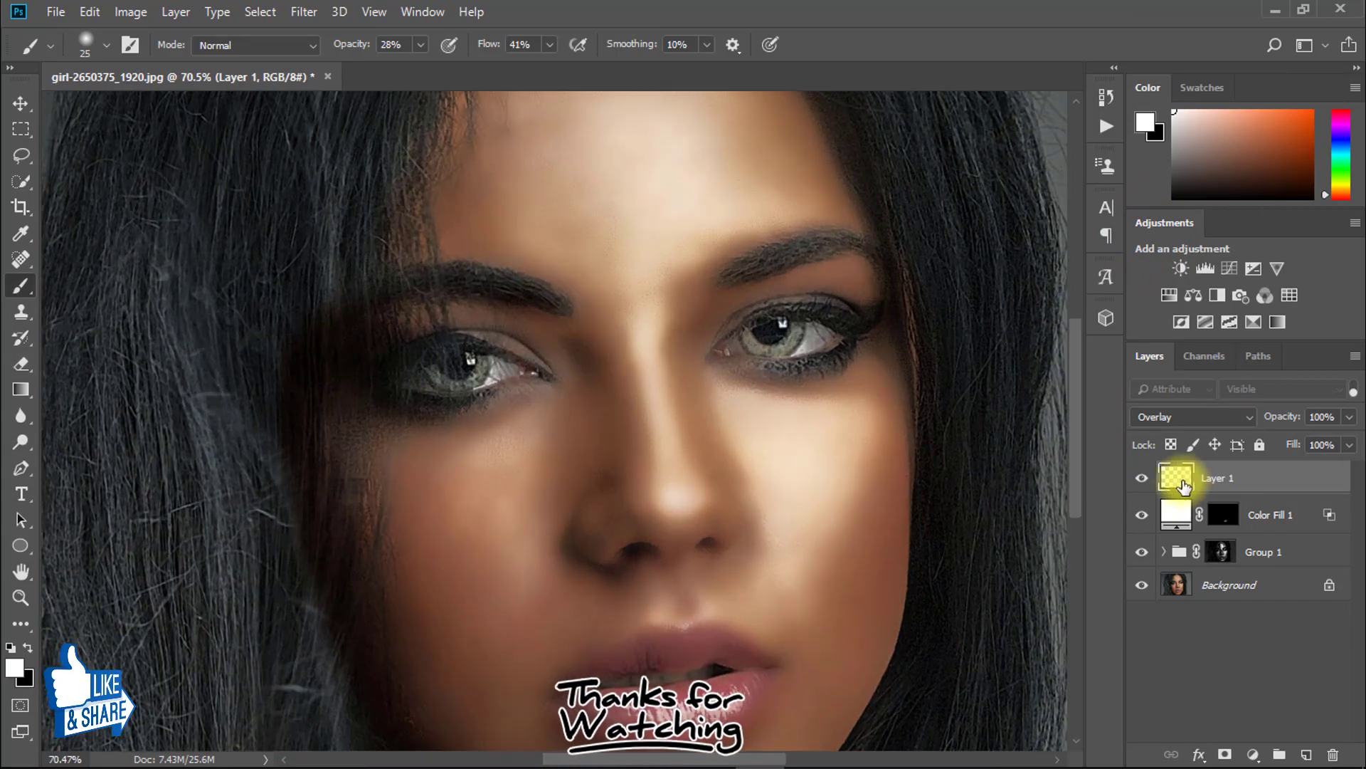
Toggle the visibility of the Overlay layer to compare the eyes with and without the brightening
left_click(1131, 479)
left_click_drag(683, 309, 739, 305)
left_click(1140, 479)
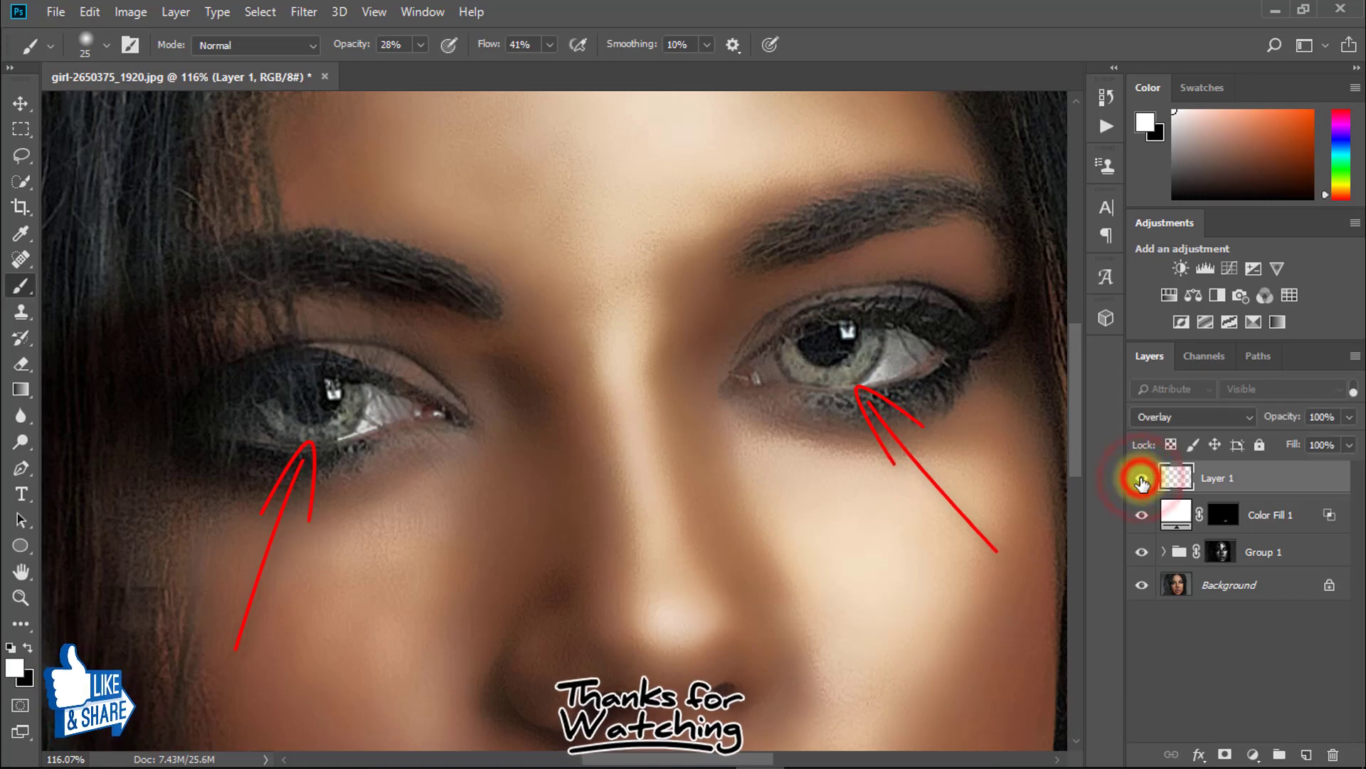